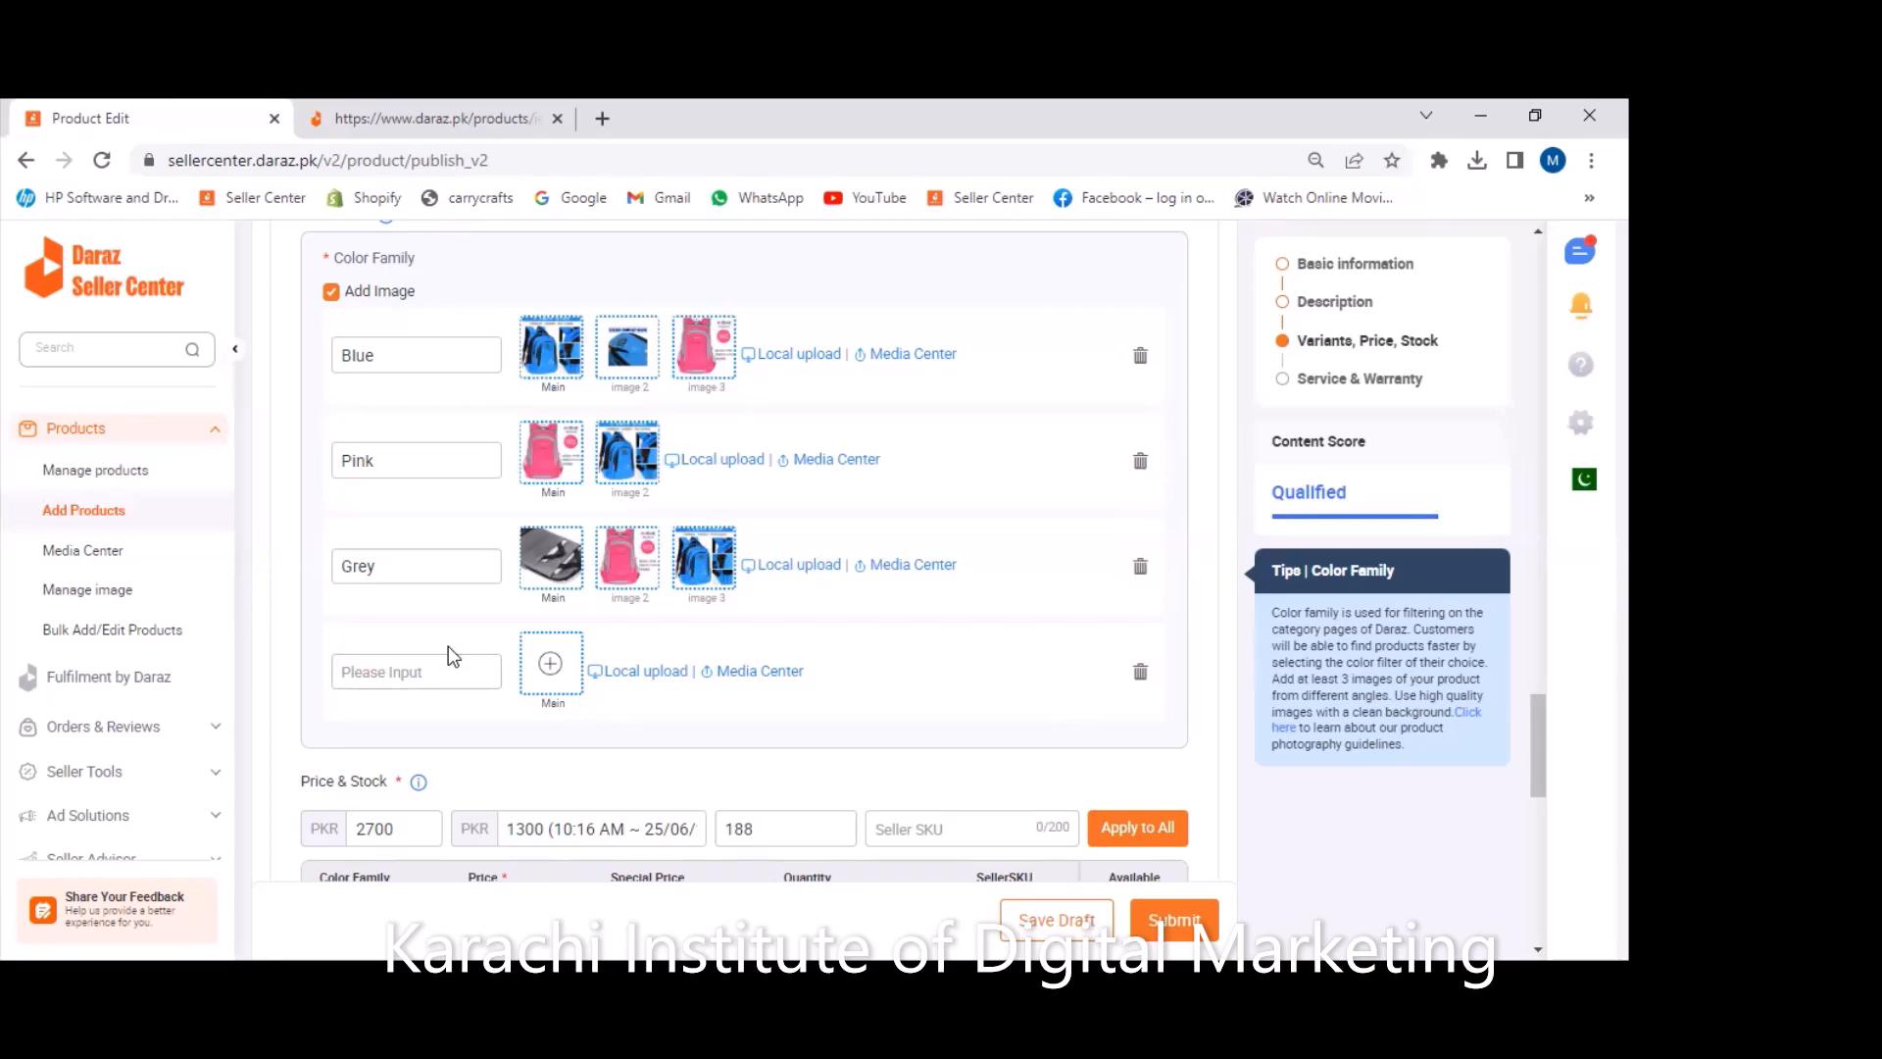
Review the draft's description, highlights and product information, and compare them with the bag's live product page
scroll(449, 655, "up", 8)
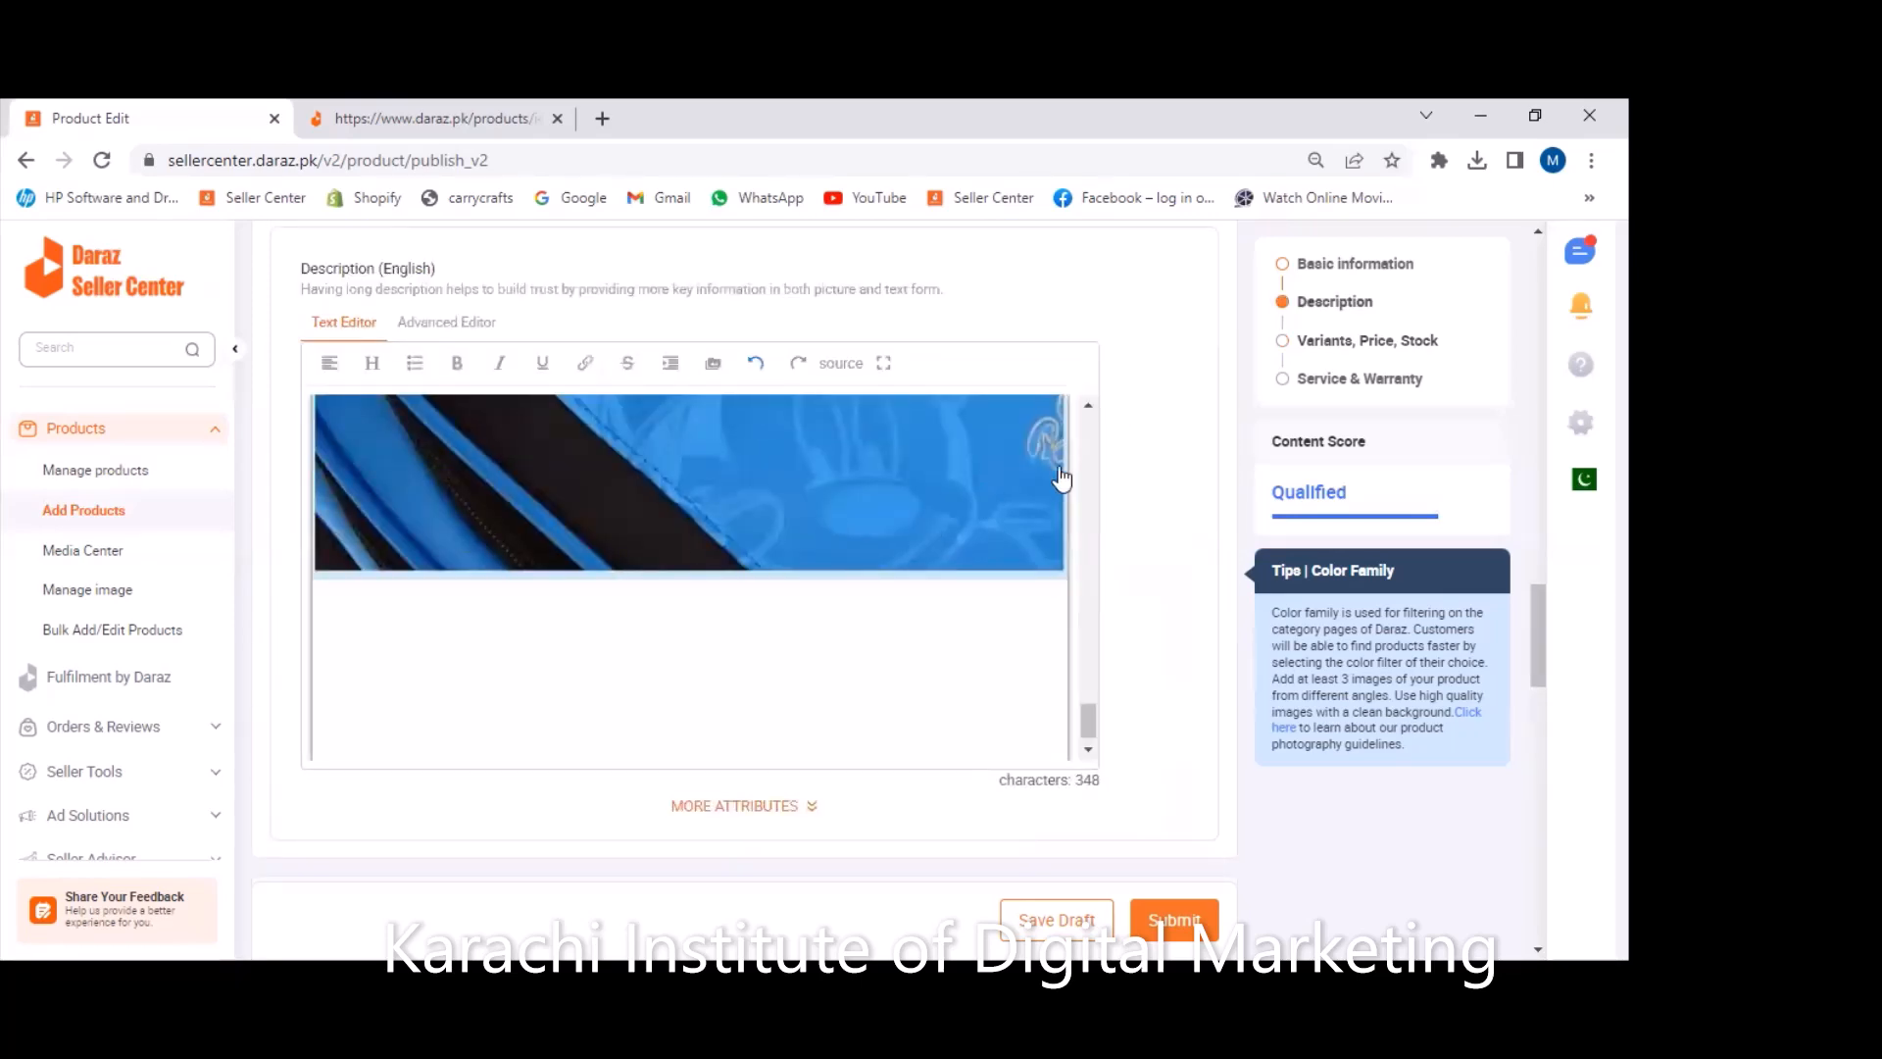
scroll(1156, 498, "up", 1)
scroll(1161, 508, "down", 6)
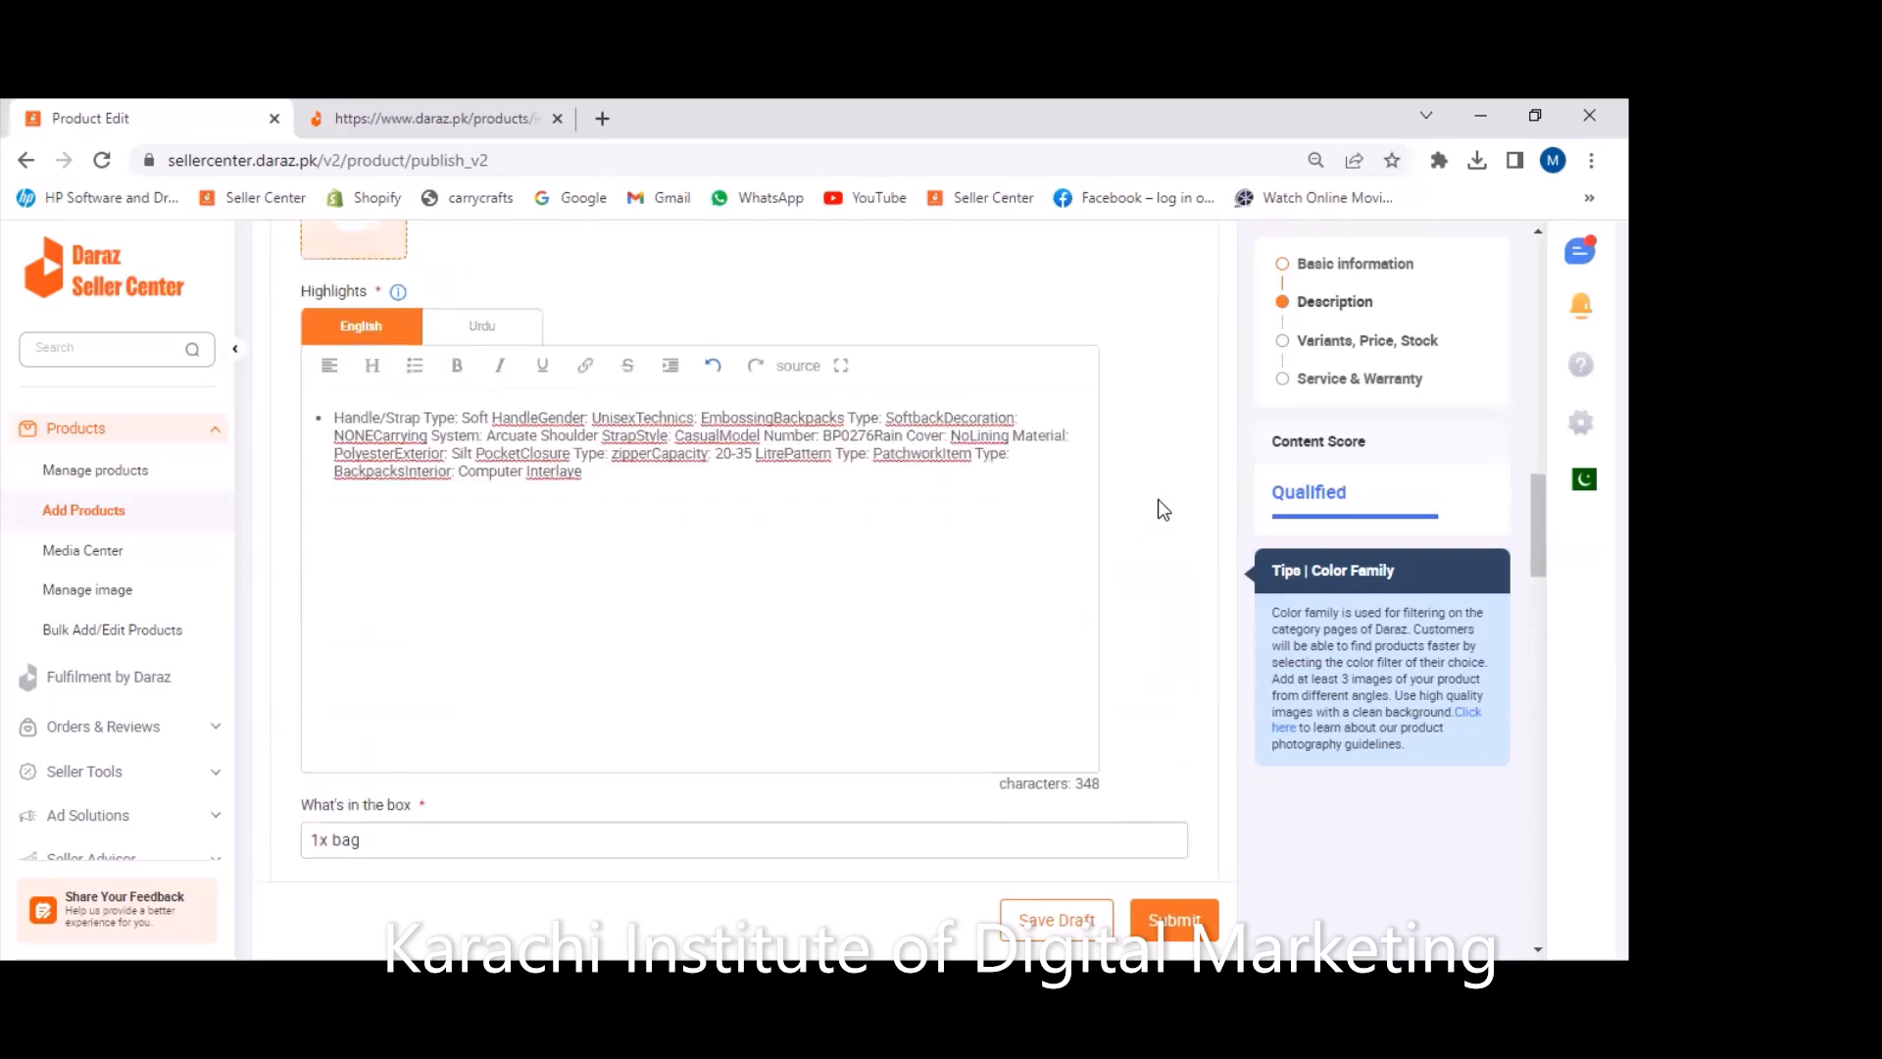
scroll(1157, 498, "up", 10)
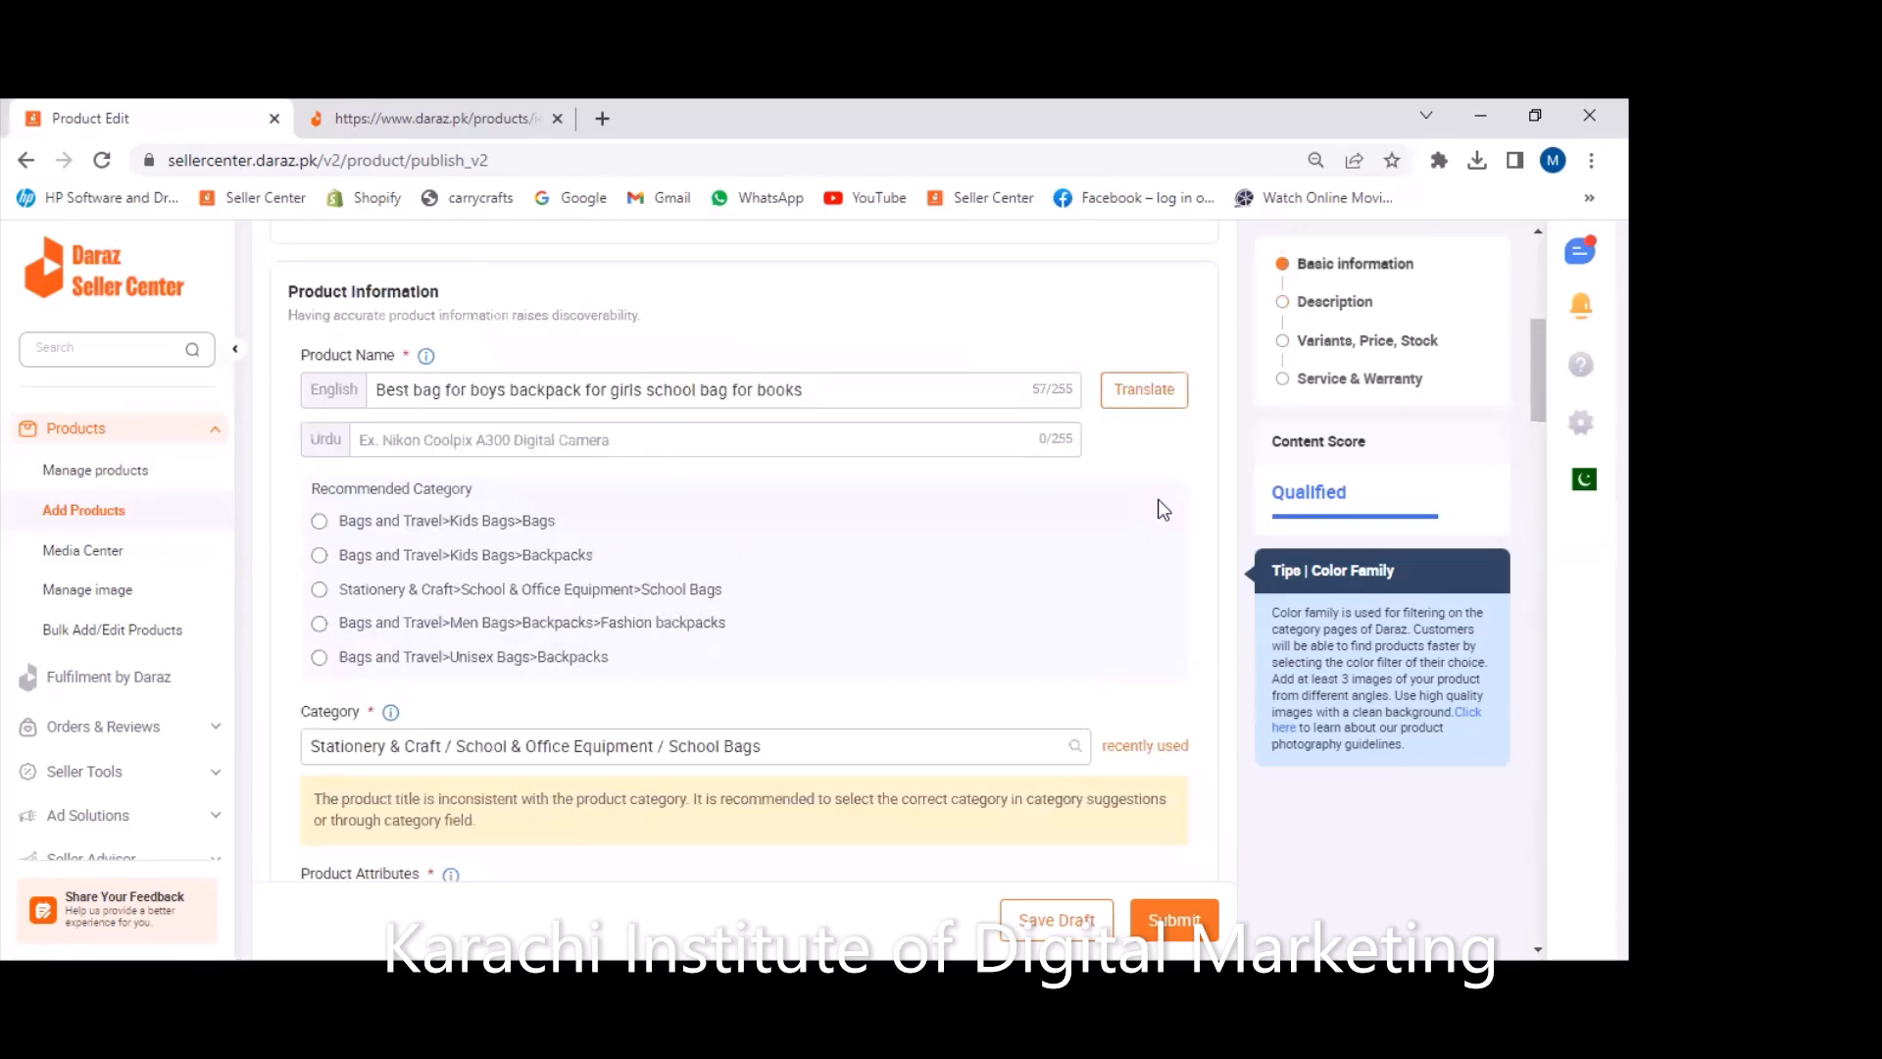
left_click(416, 109)
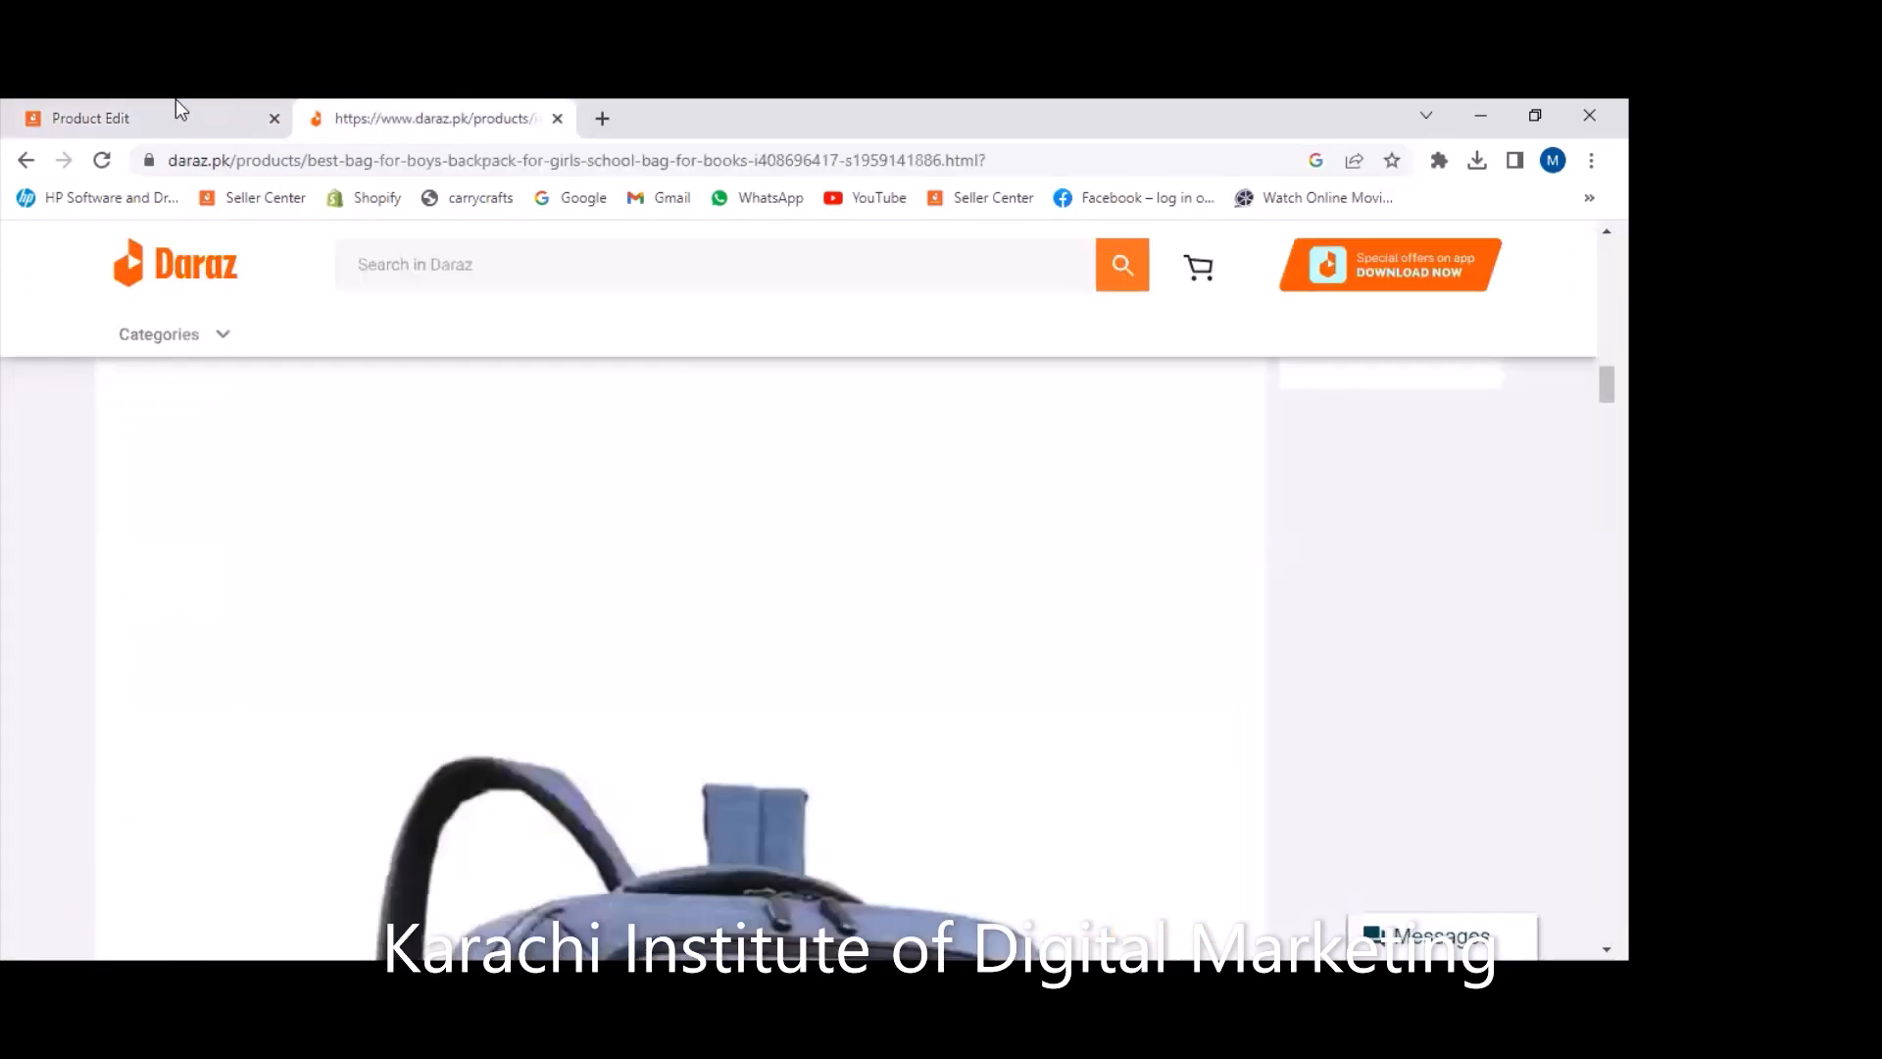
left_click(177, 108)
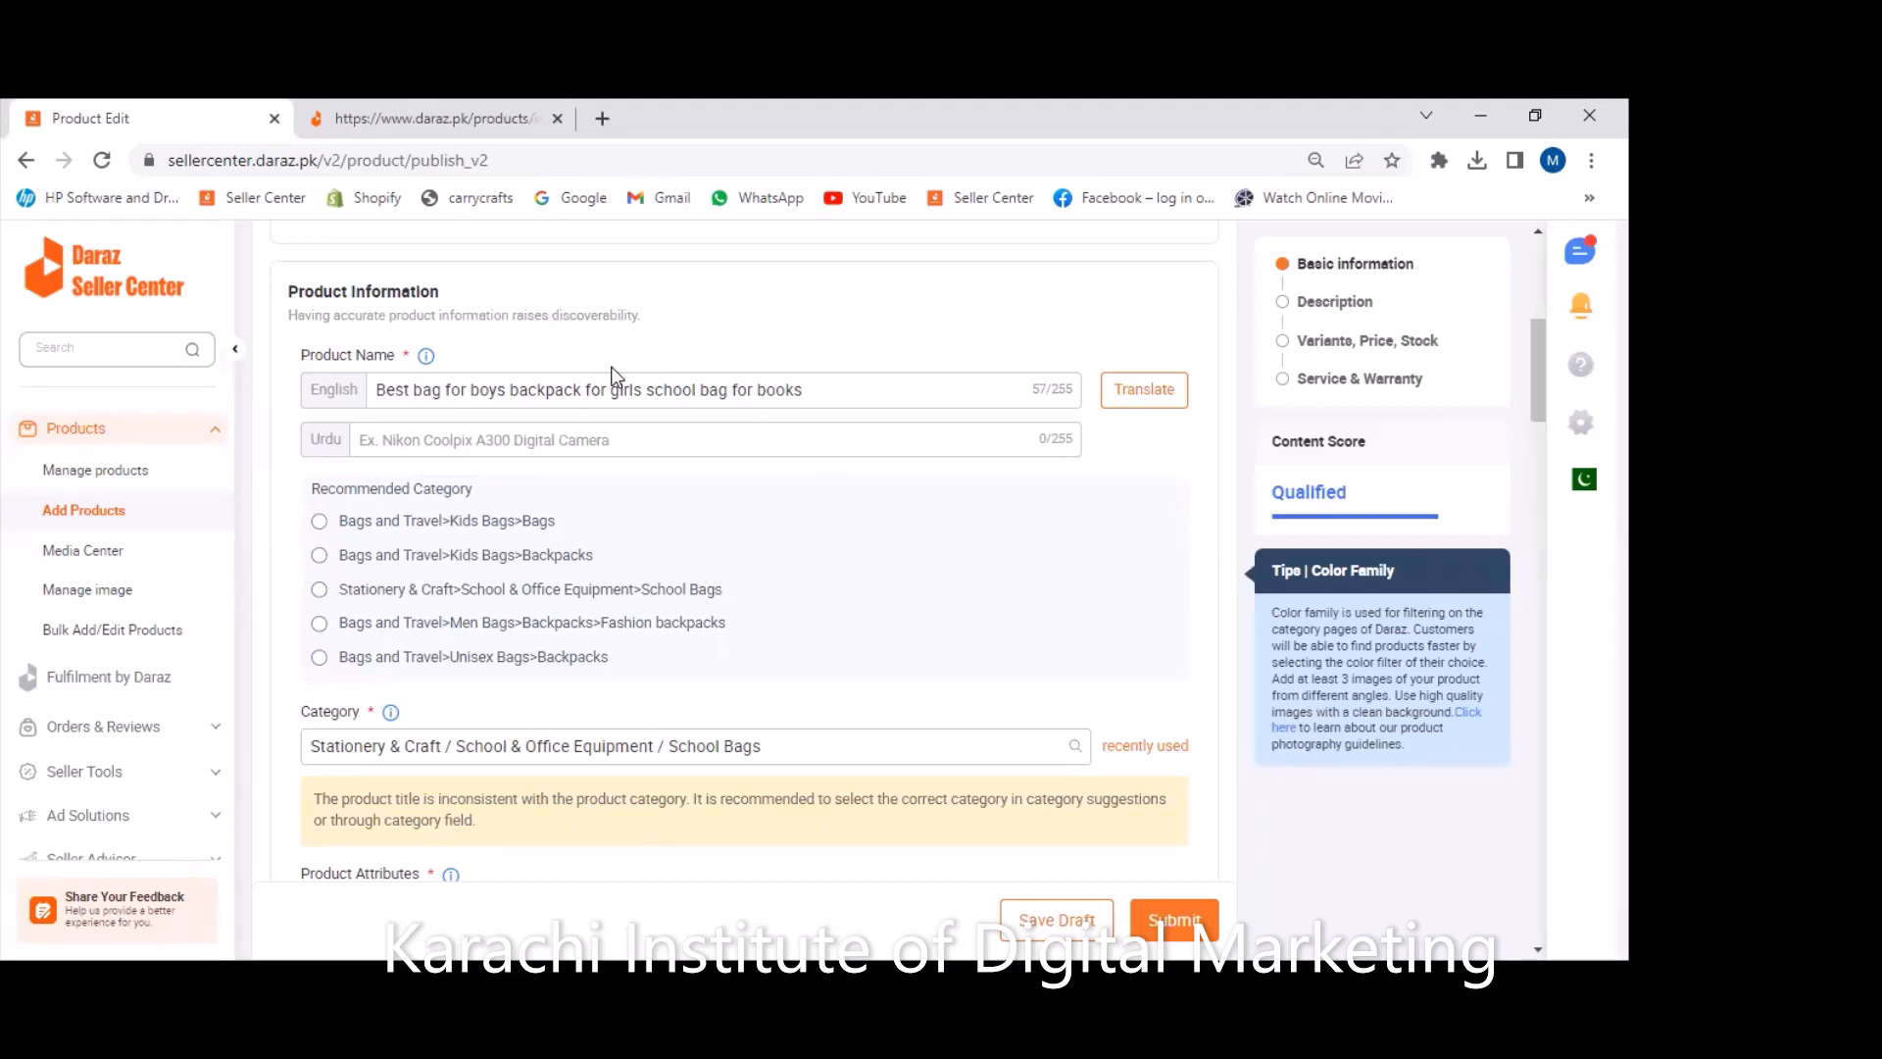
left_click(353, 110)
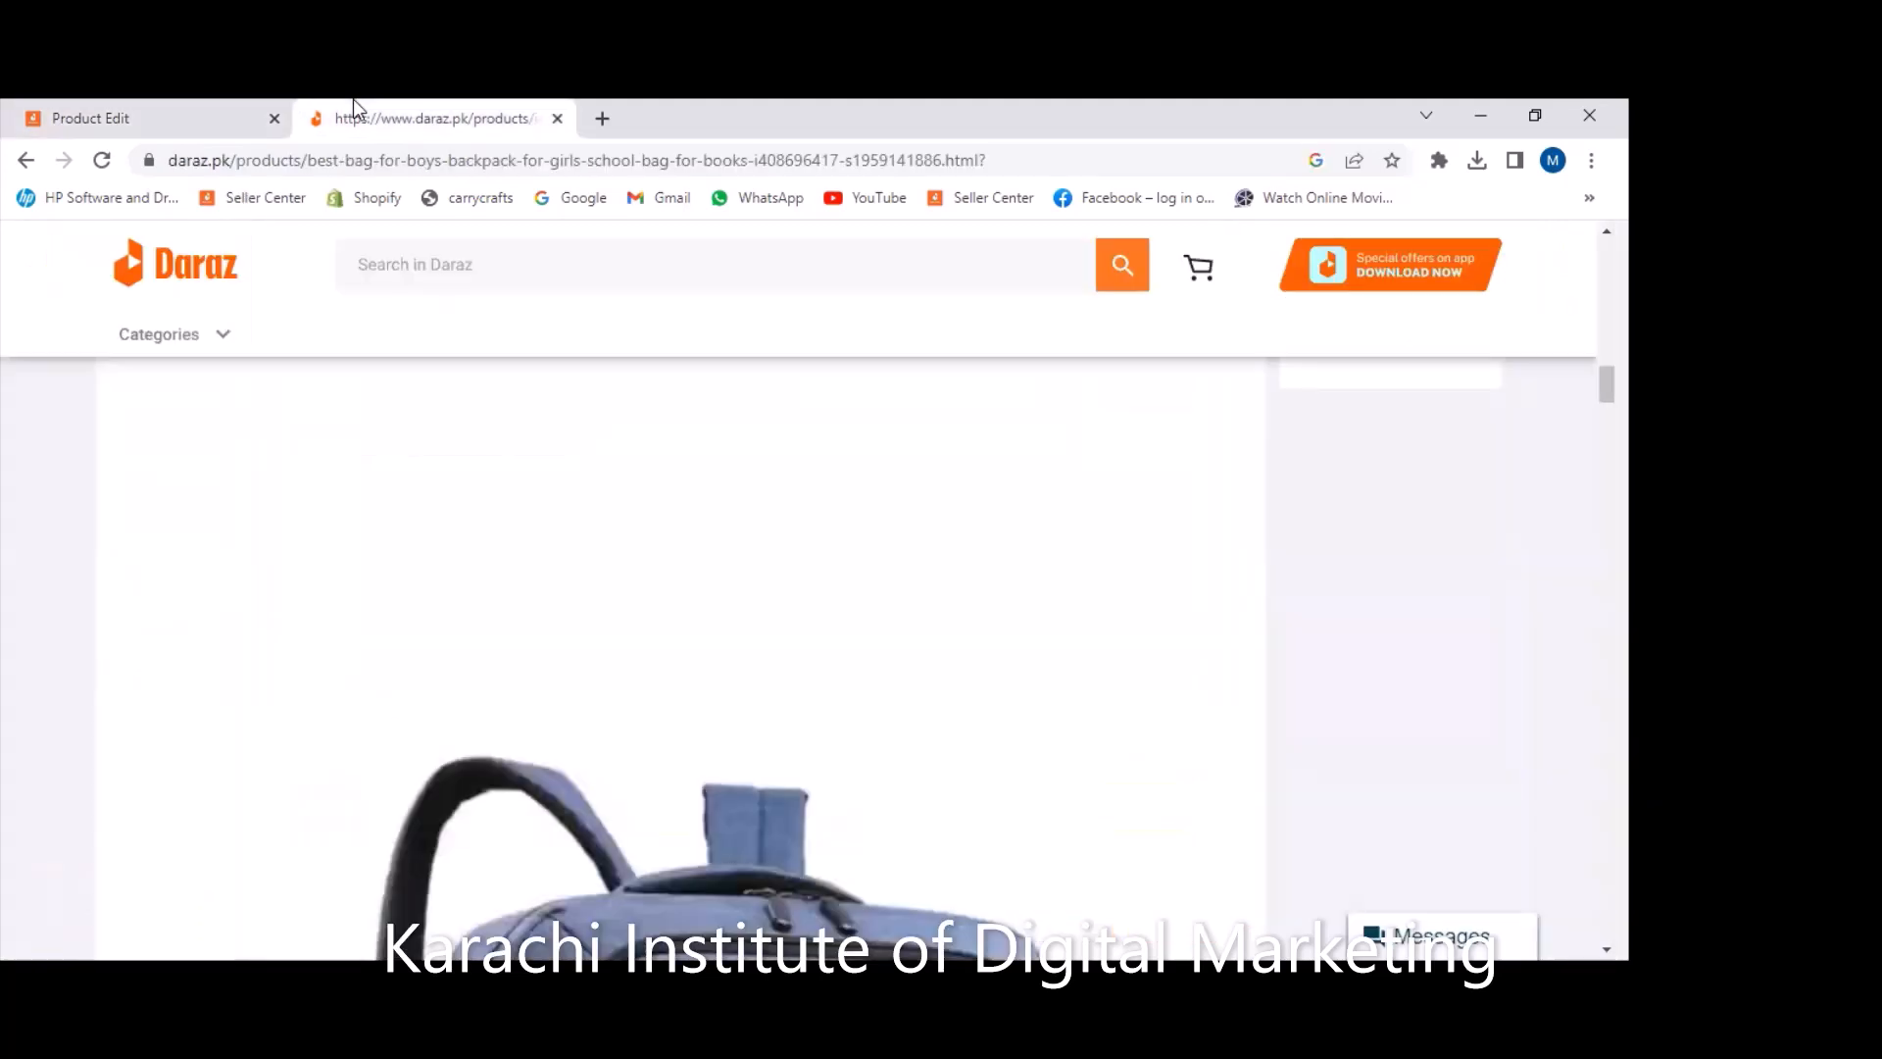
scroll(667, 763, "down", 4)
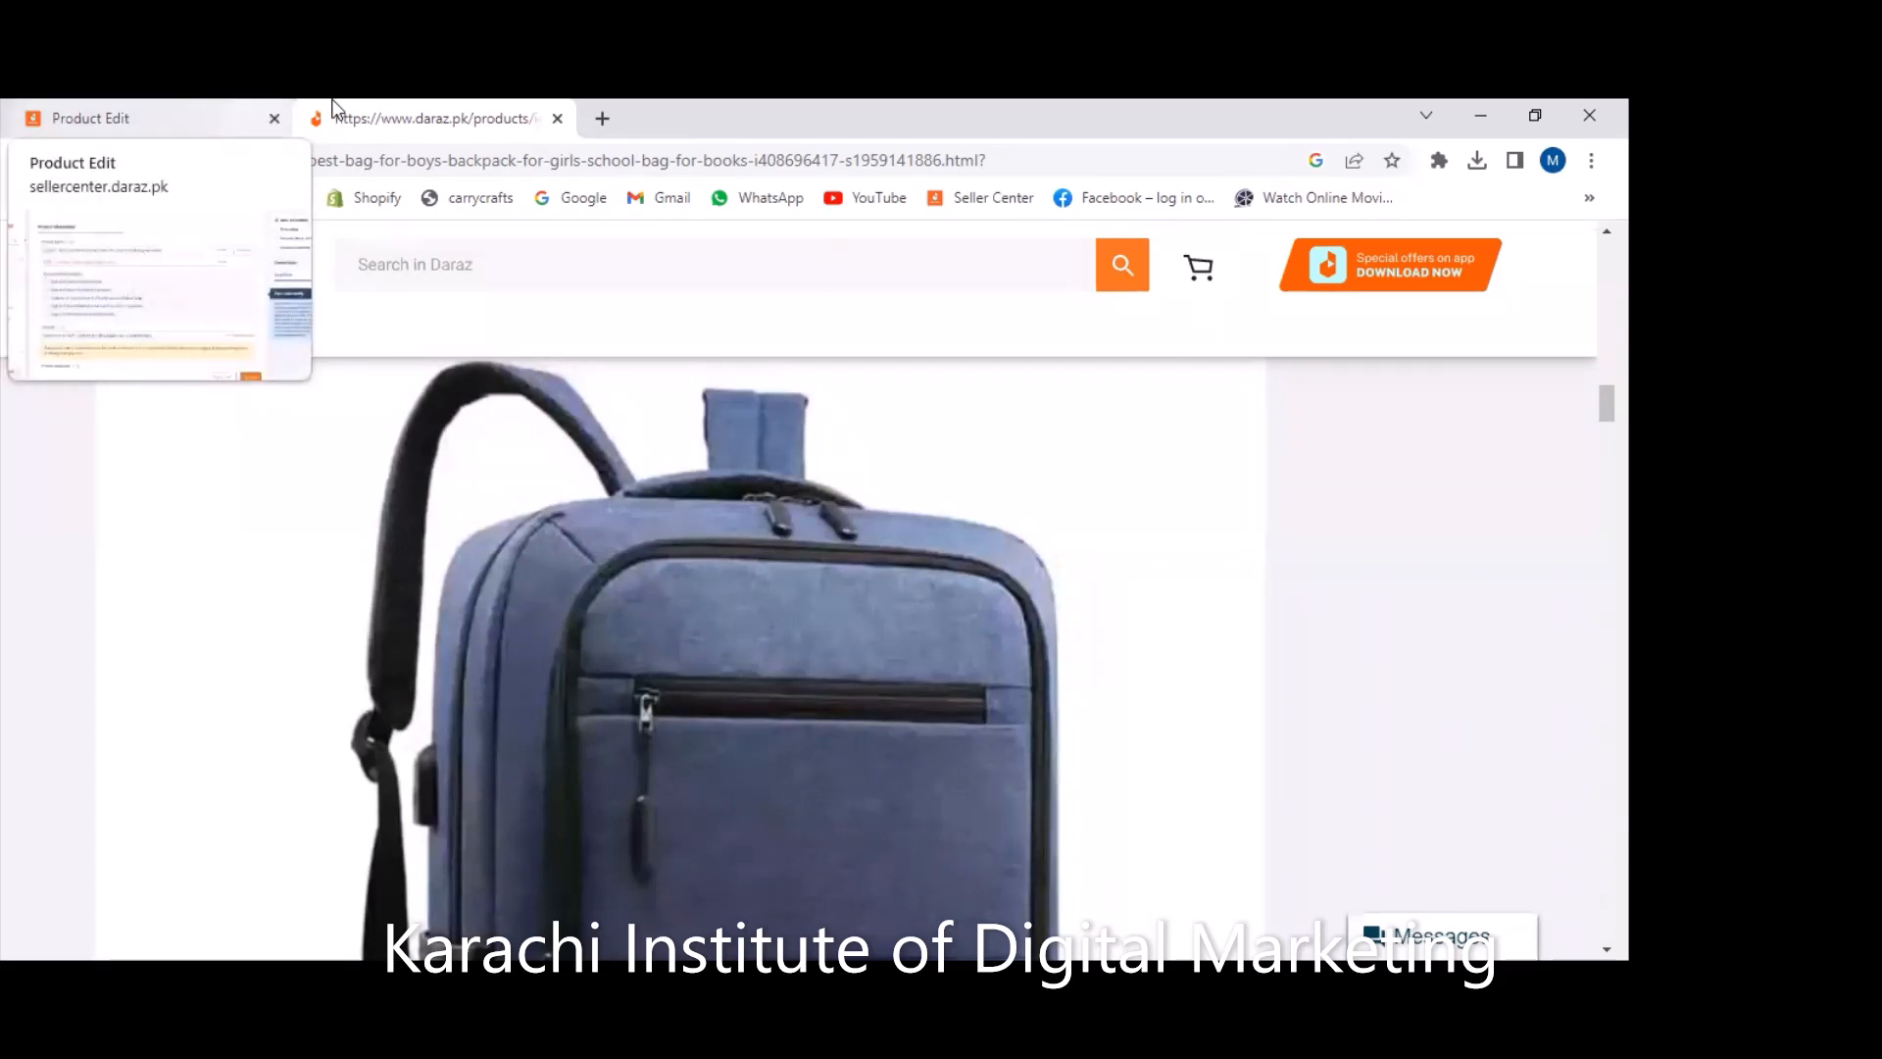
left_click(217, 108)
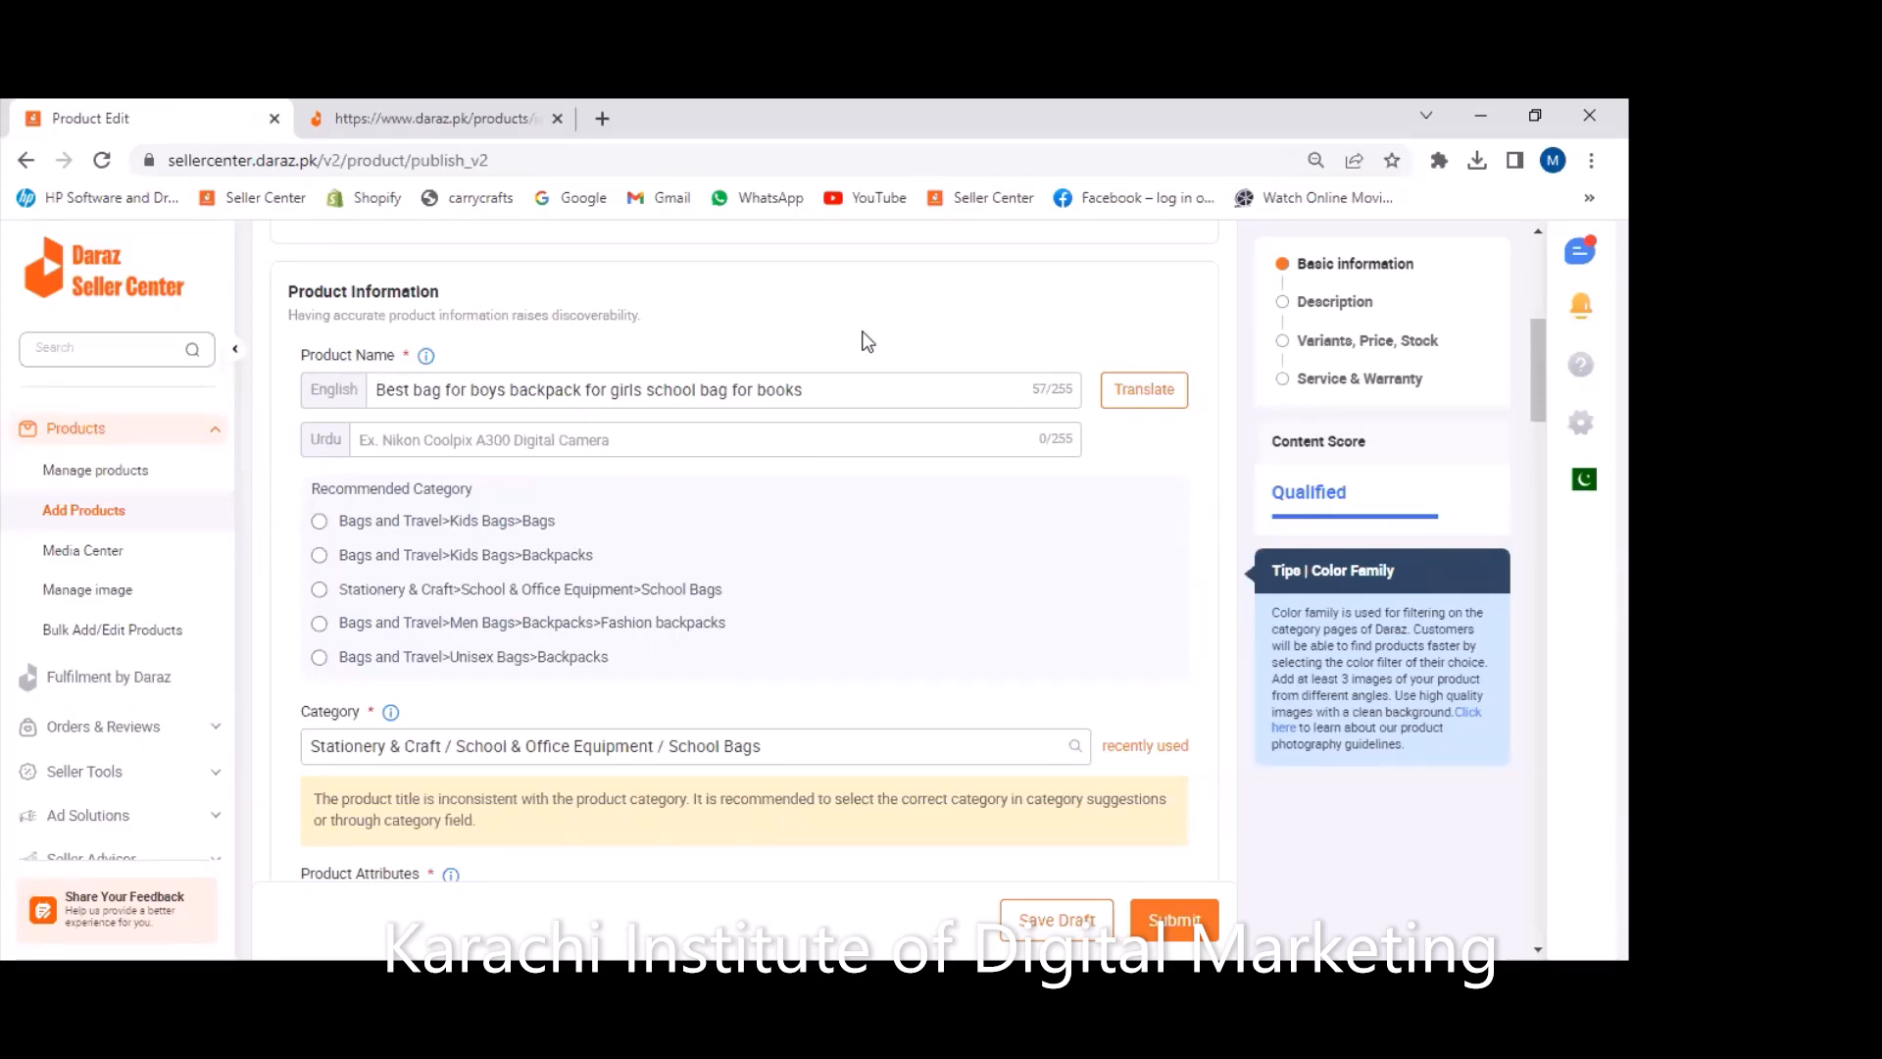
Examine the draft's category, color variants with images, prices and stock quantities
scroll(939, 338, "down", 3)
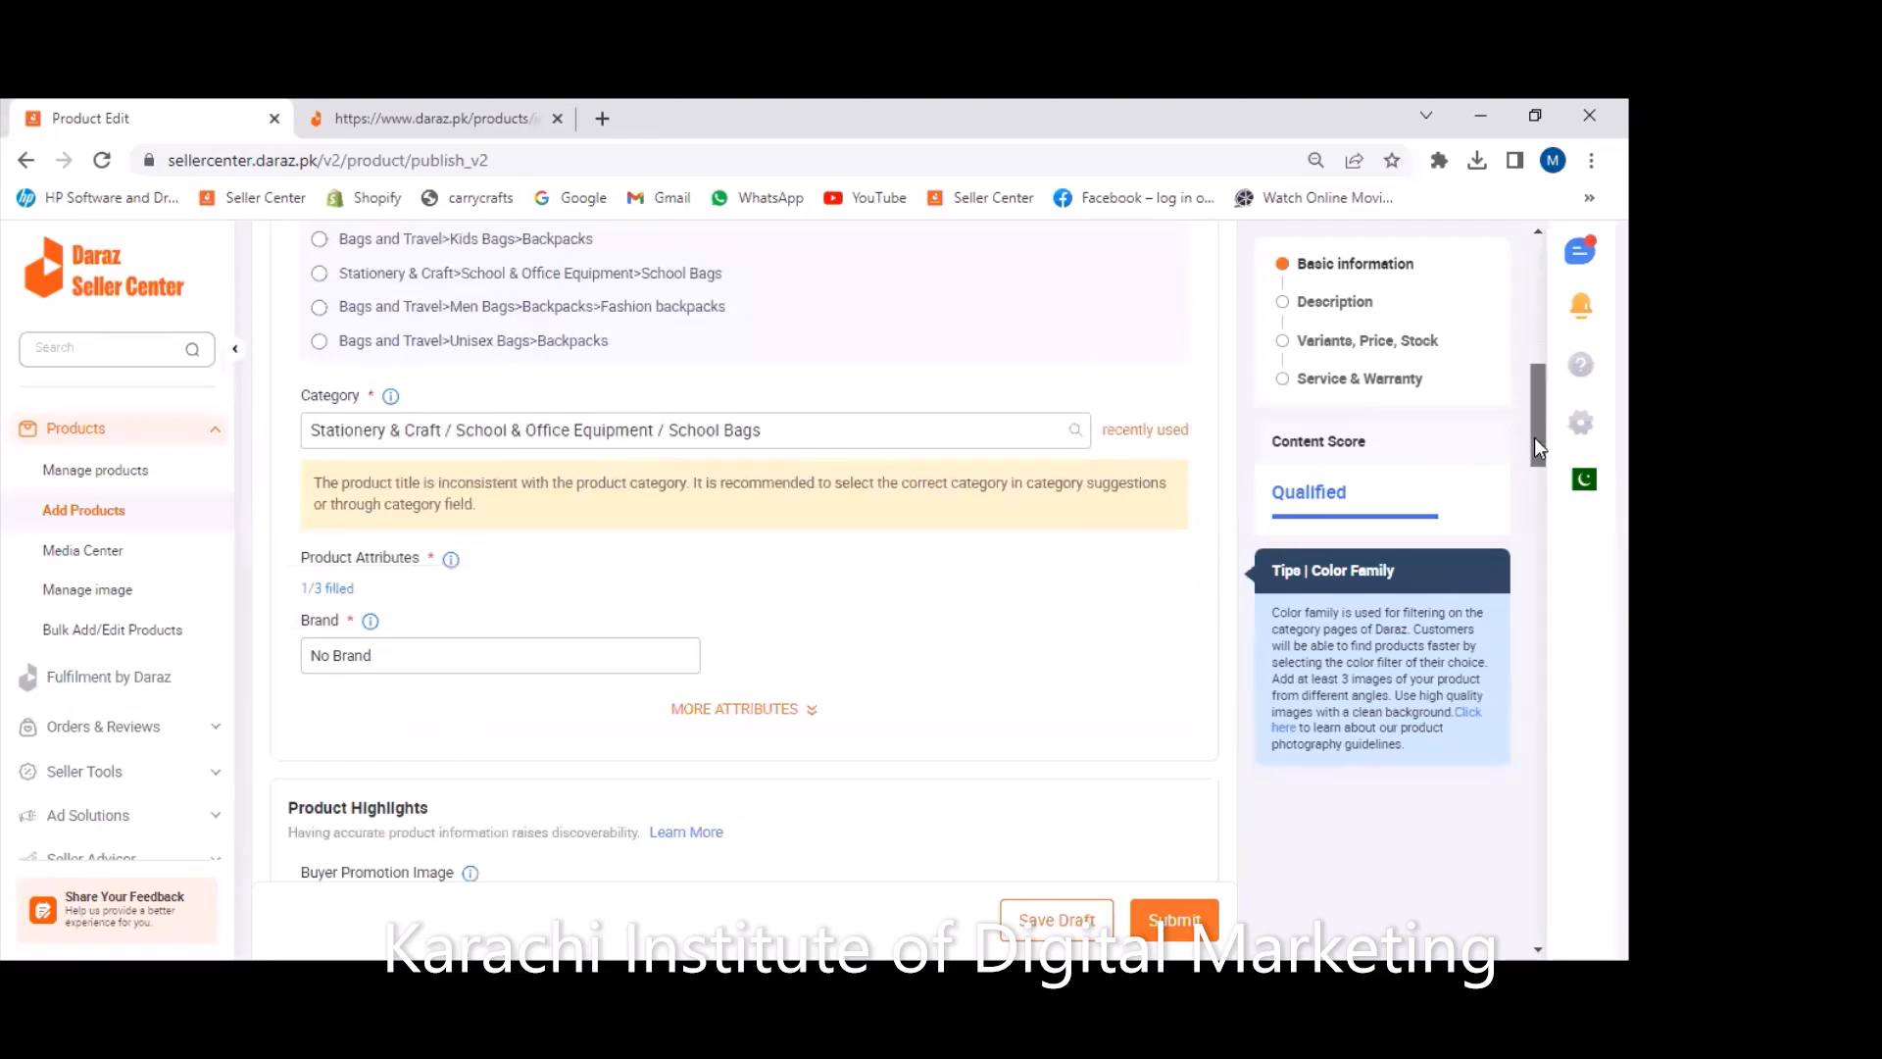
left_click_drag(1533, 437, 1538, 674)
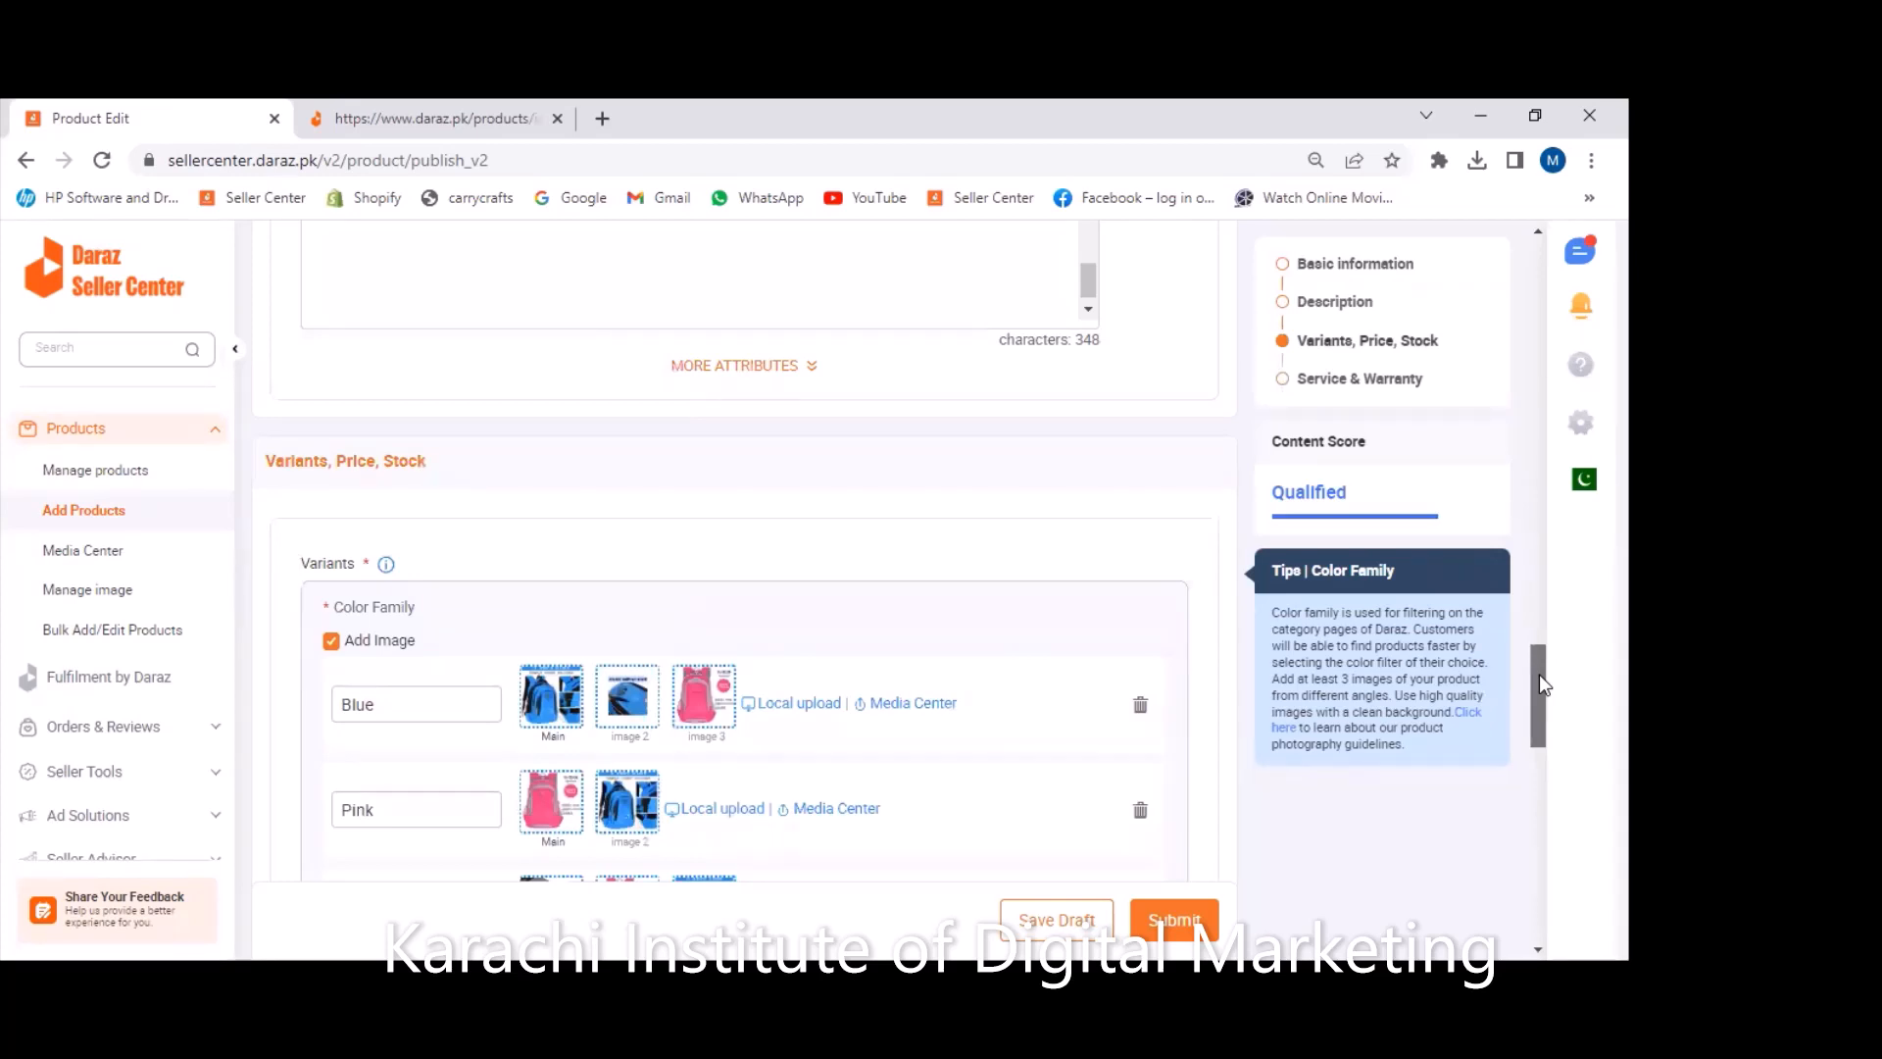
left_click_drag(1539, 675, 1535, 698)
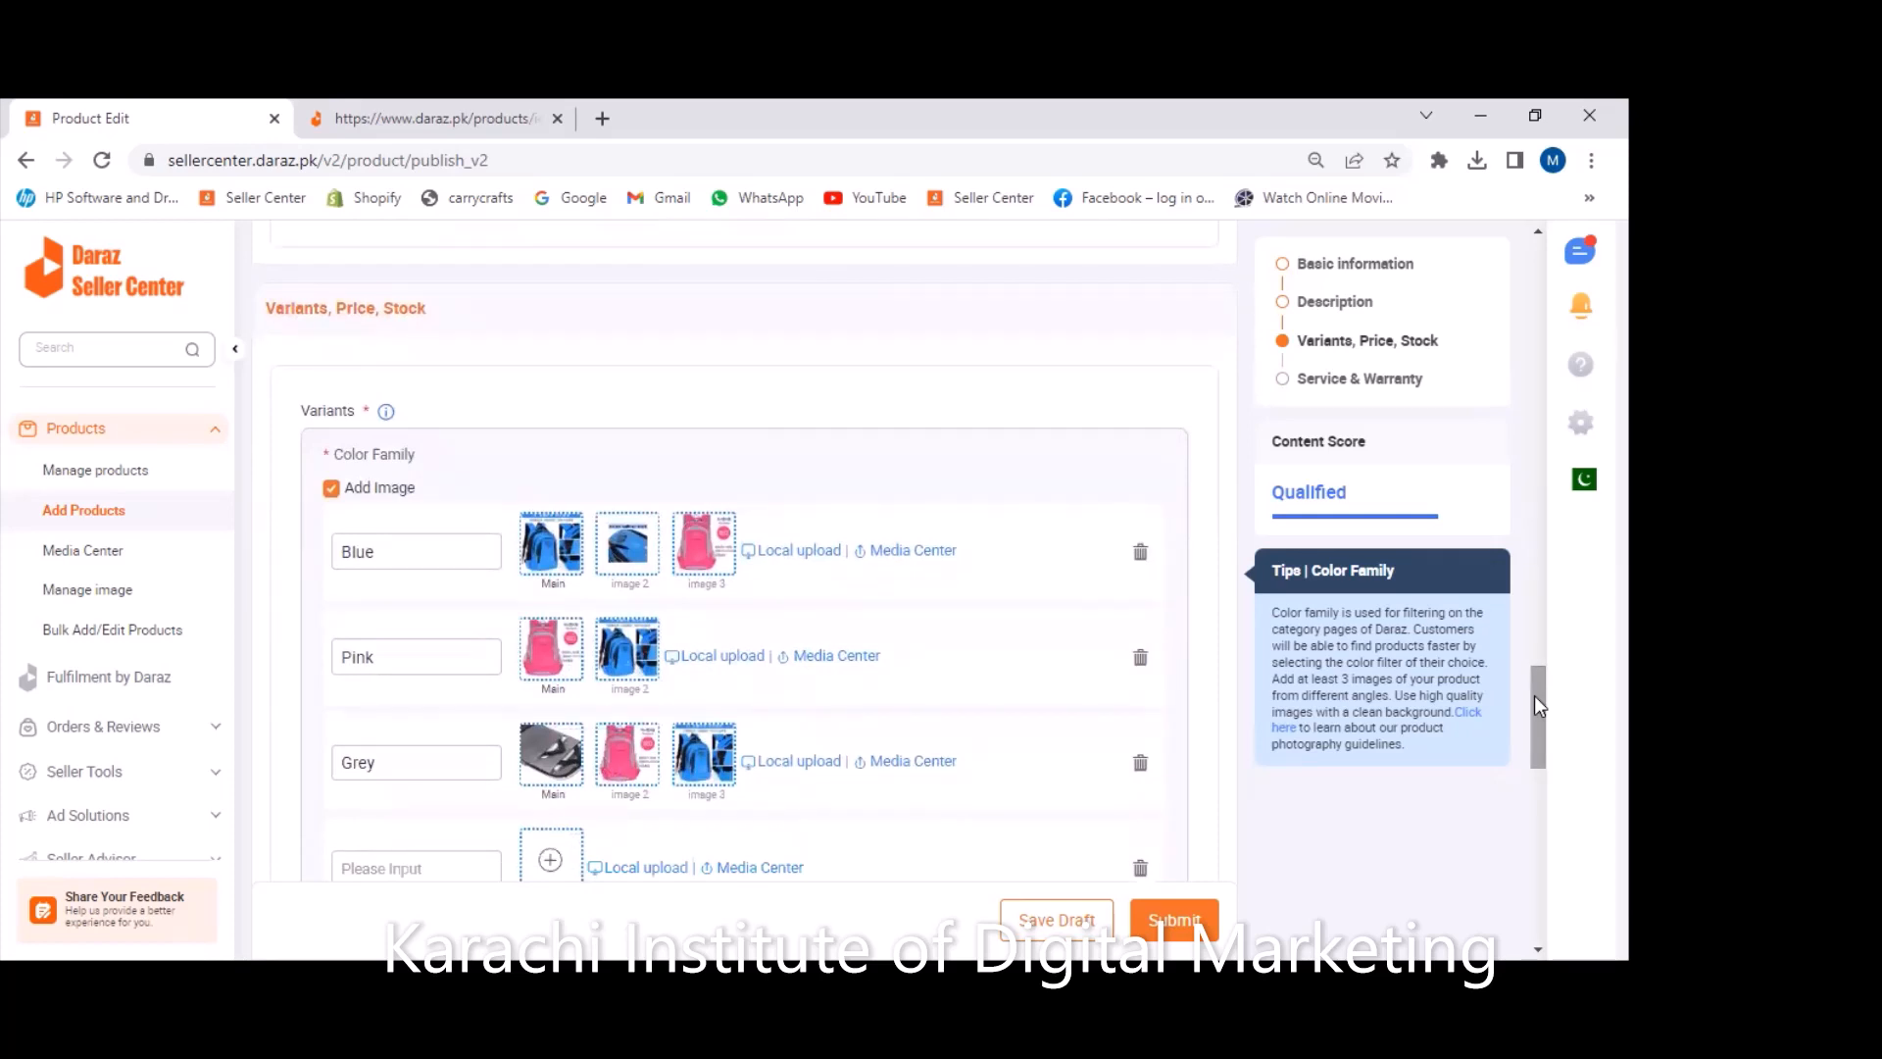
scroll(840, 436, "up", 4)
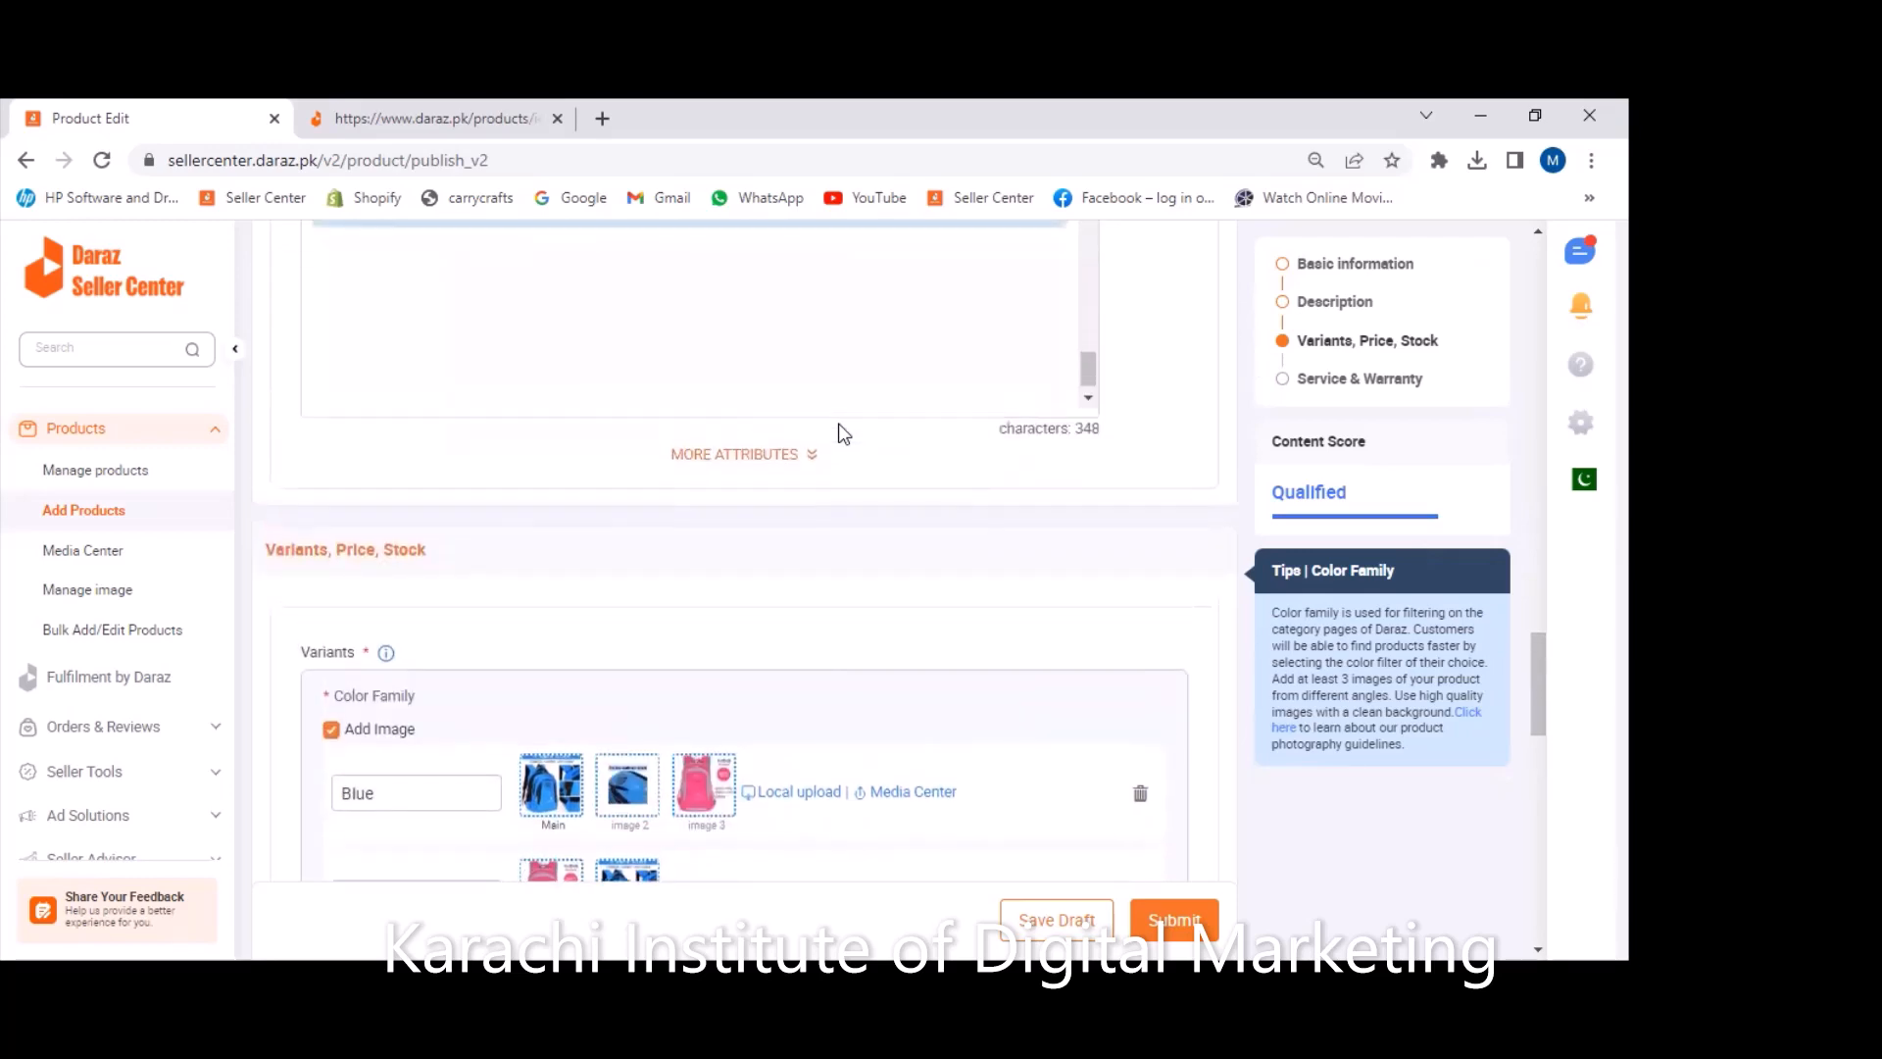
scroll(841, 436, "down", 10)
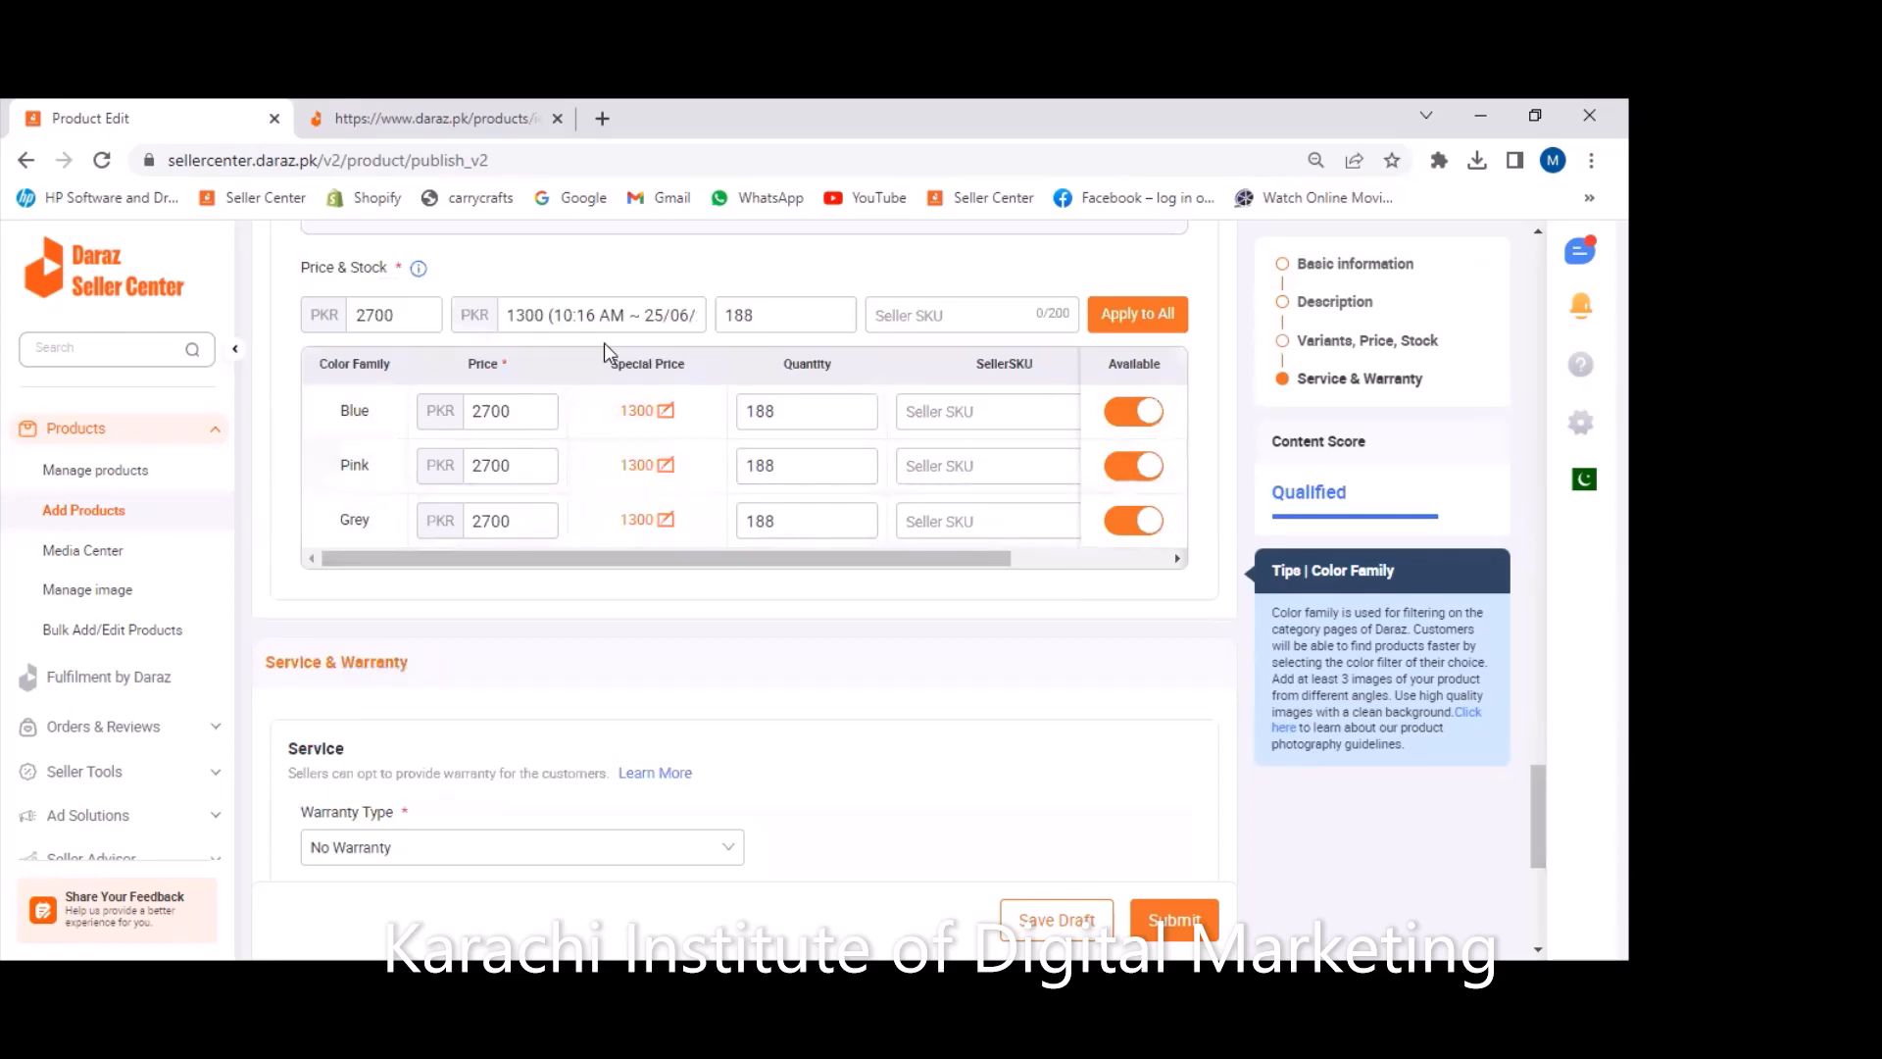
scroll(762, 665, "up", 2)
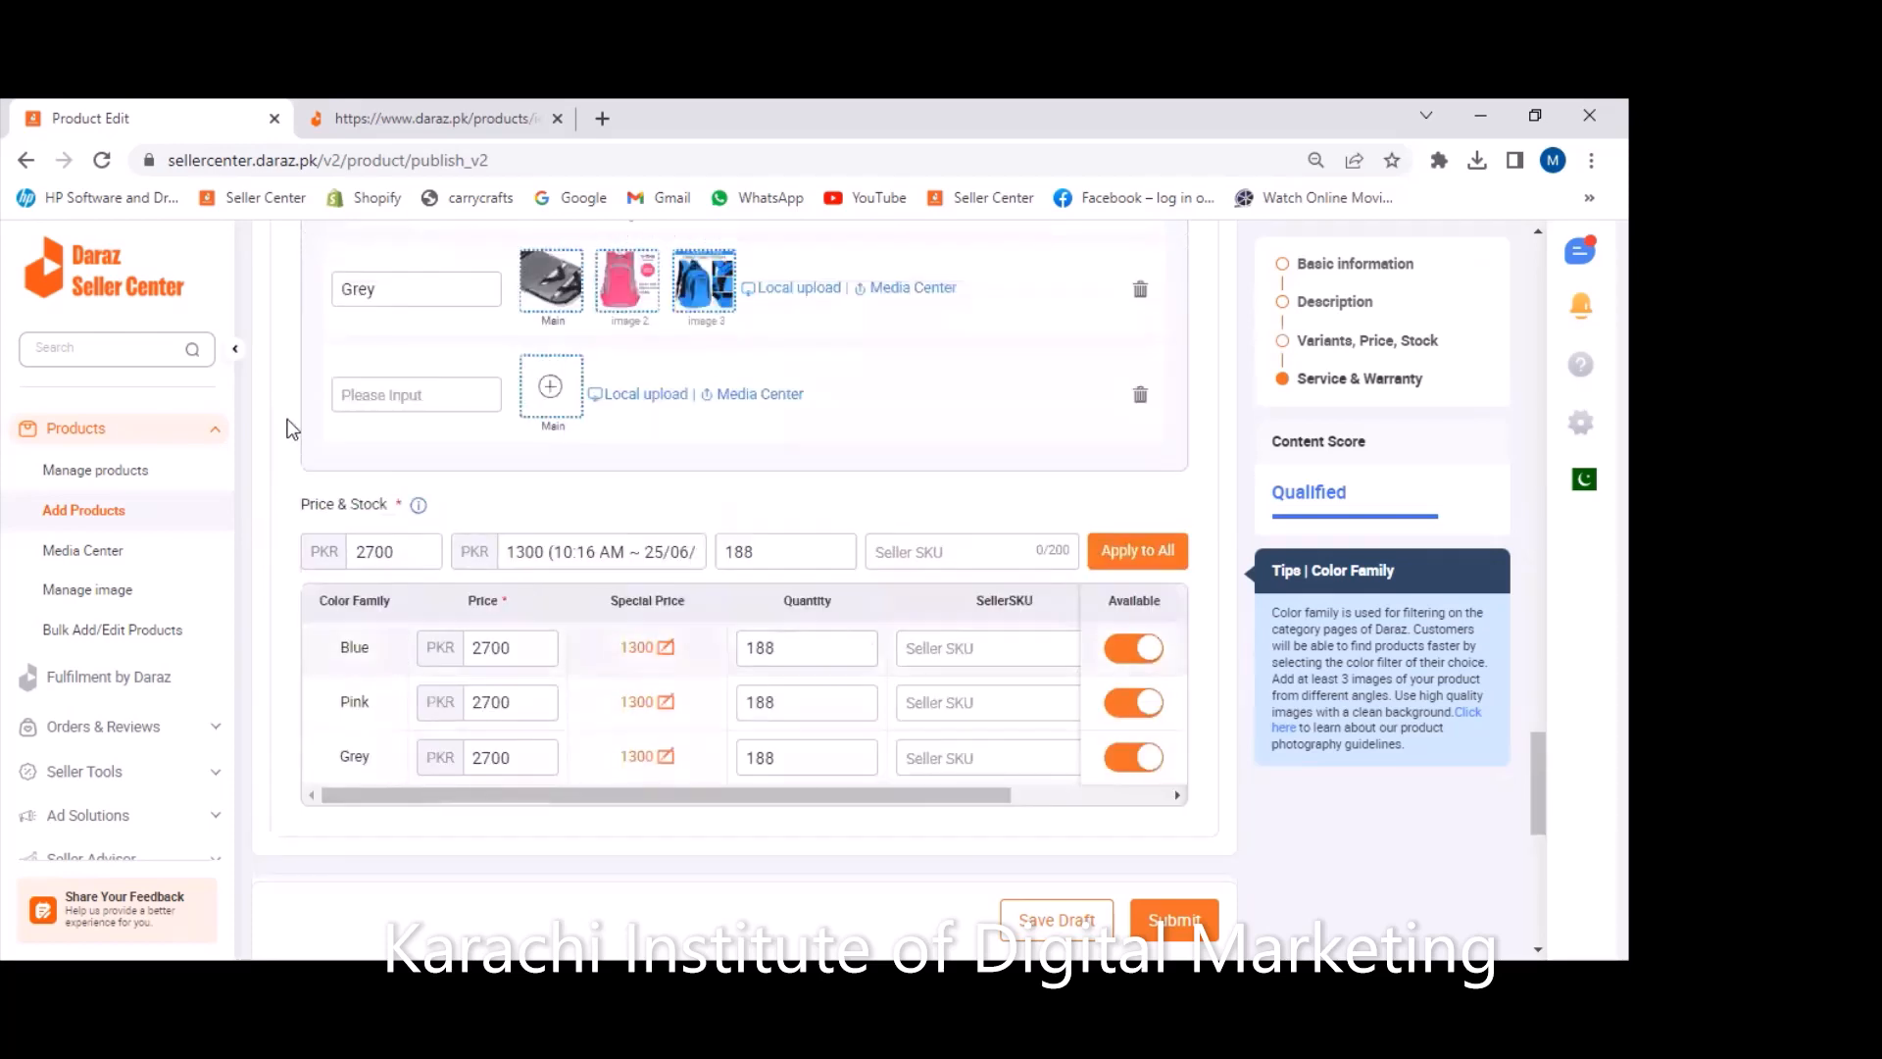
Leave the product draft for the seller home page and log out of the current account
left_click(112, 275)
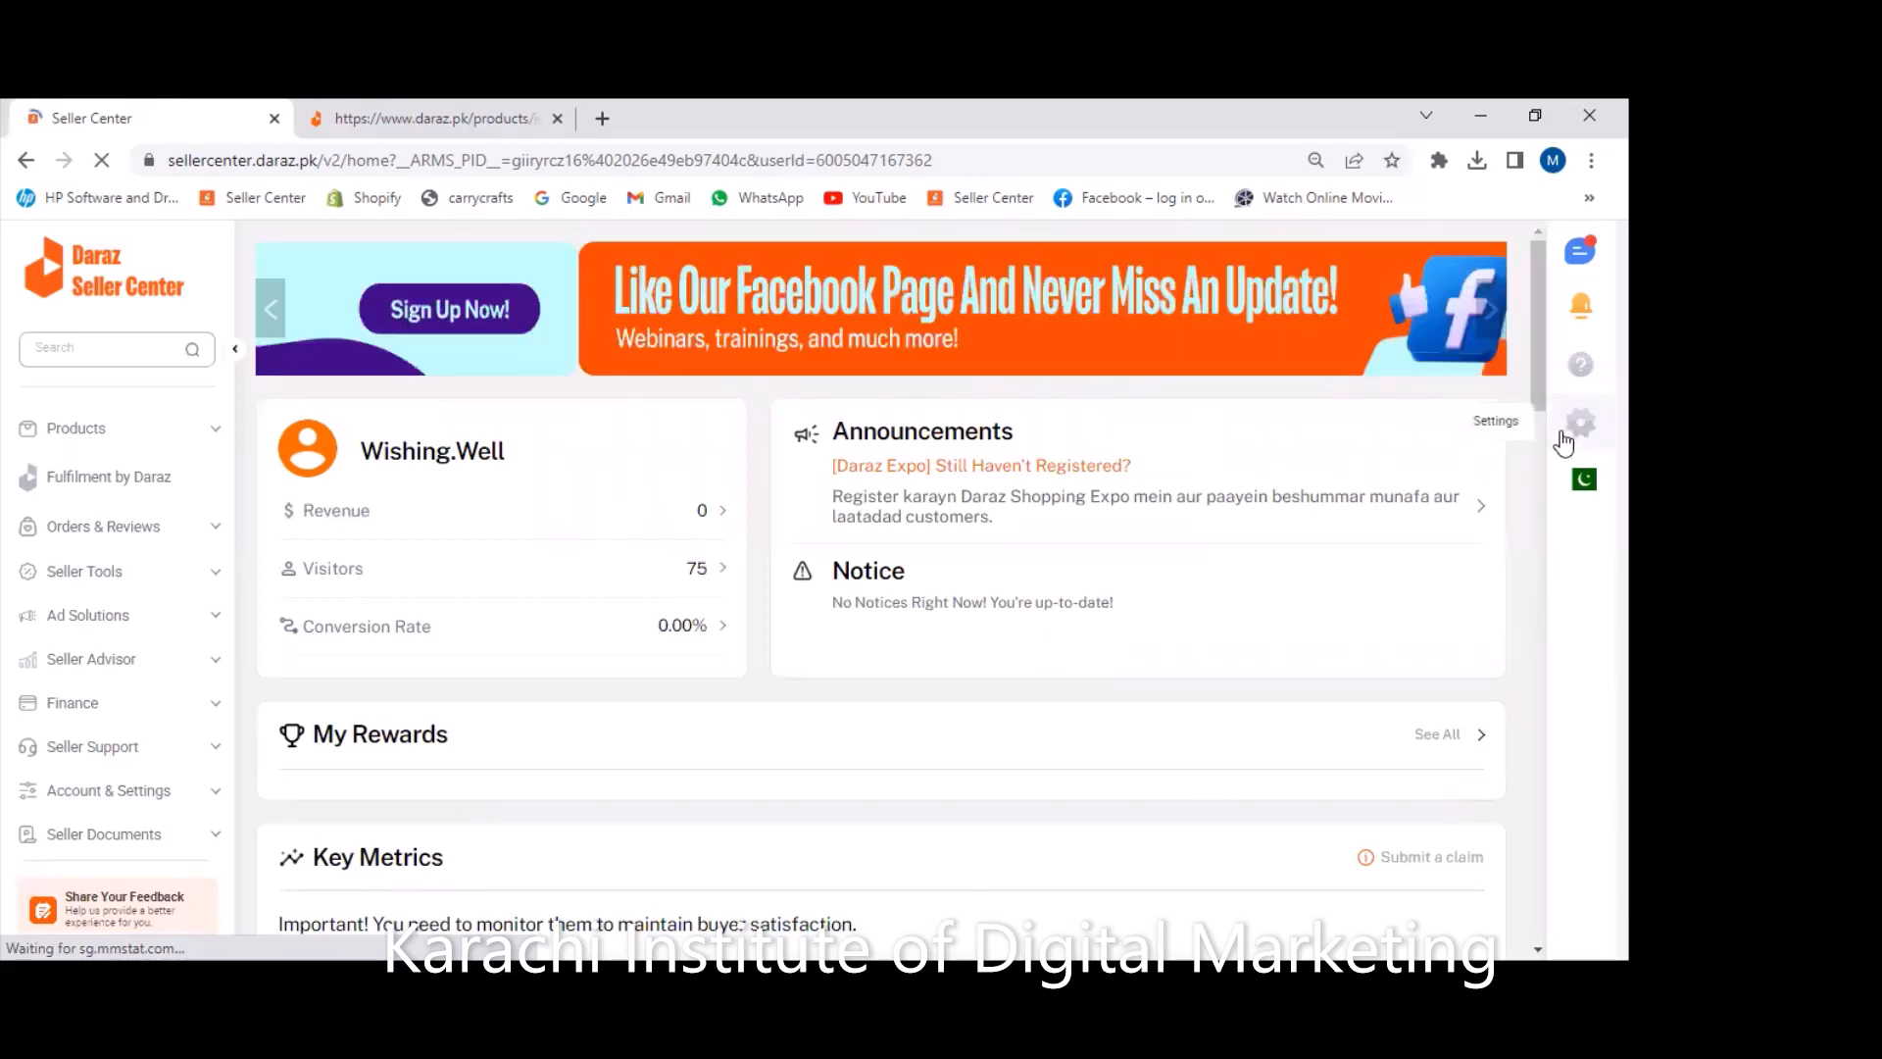
left_click(1578, 429)
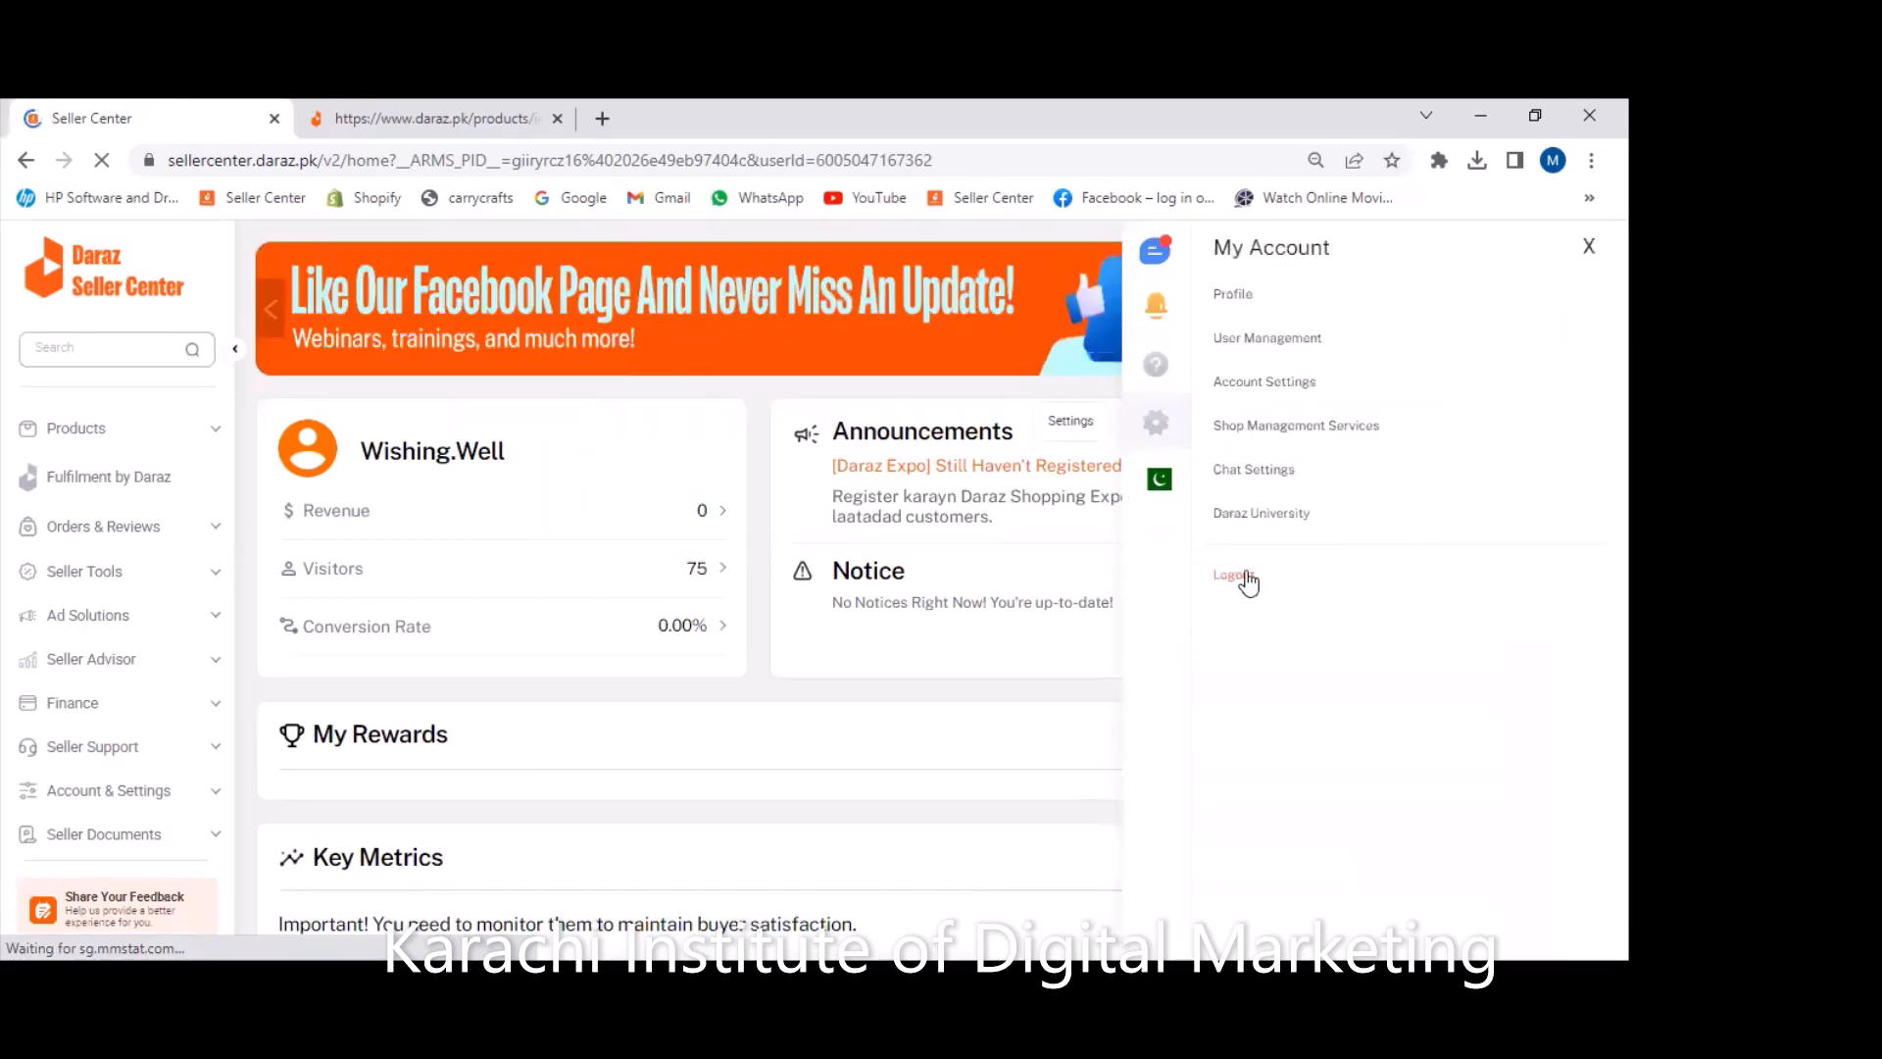
left_click(1237, 575)
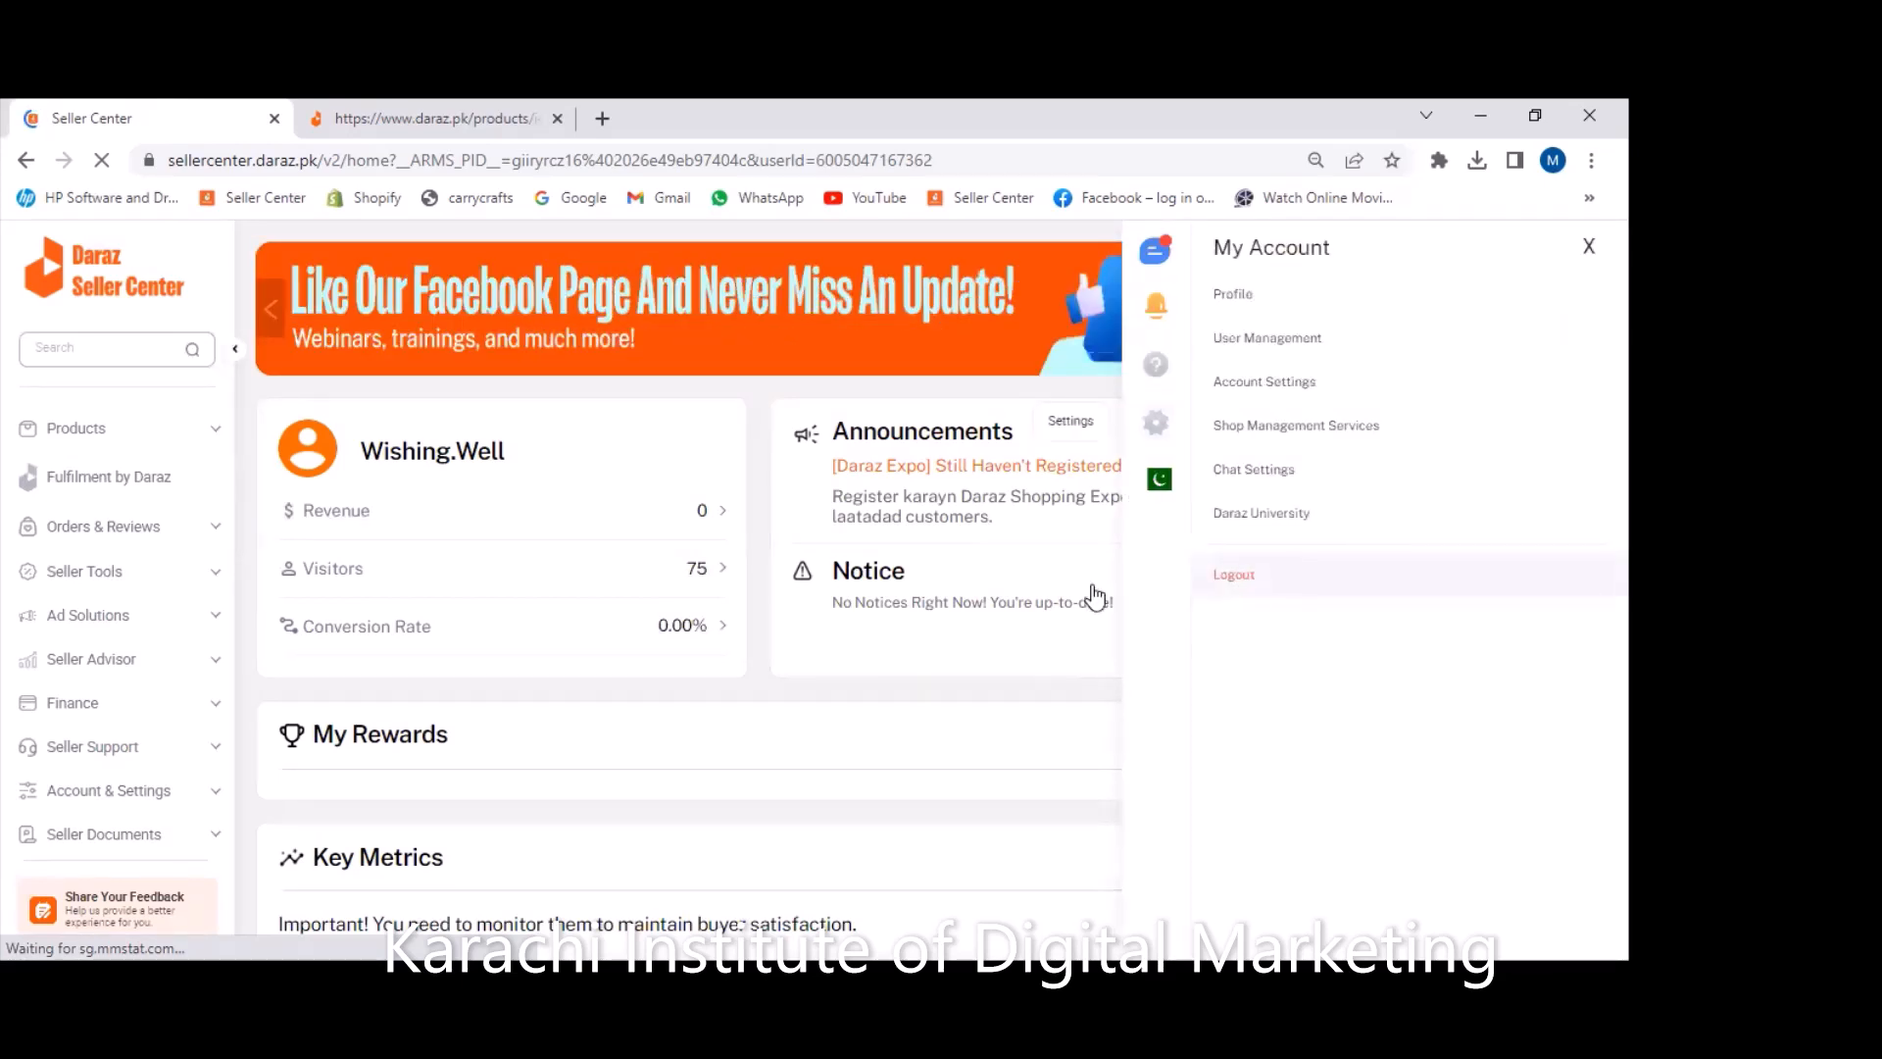
Log in to the other seller account with its saved e-mail and password, and dismiss the announcement pop-up
left_click(243, 199)
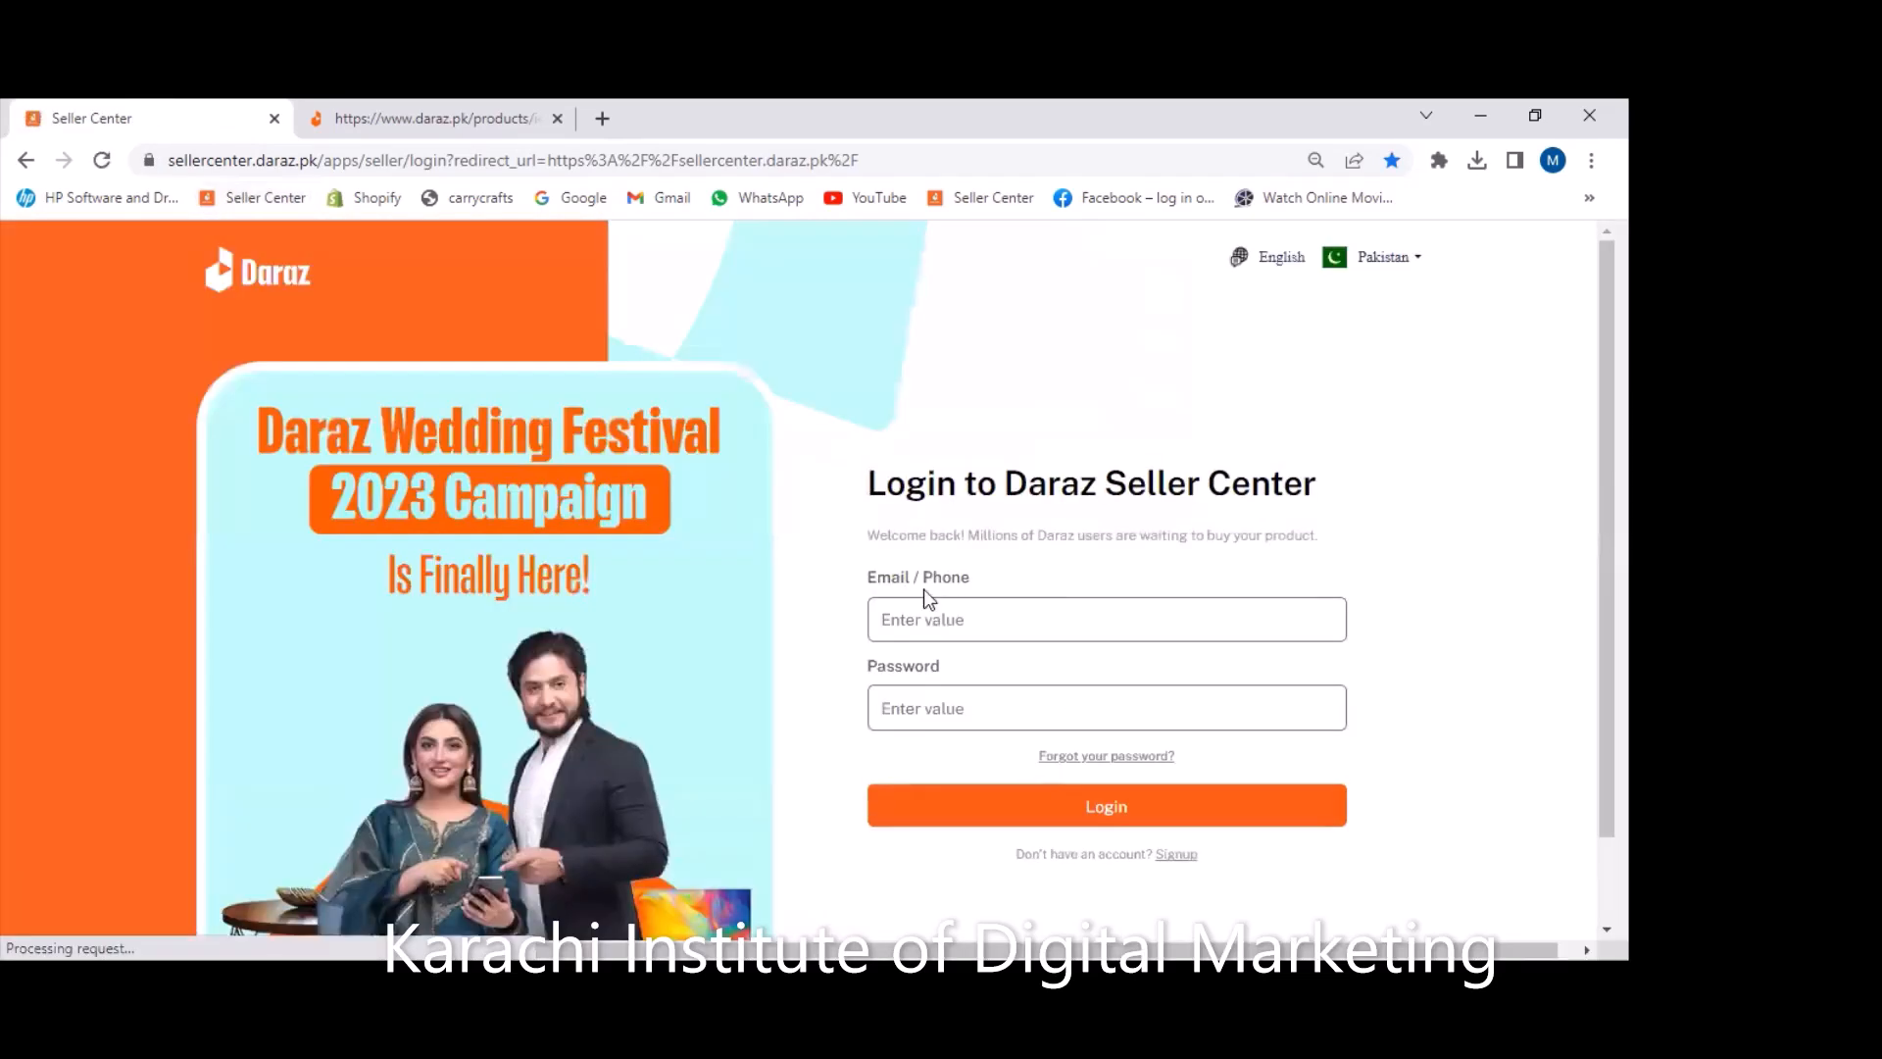
left_click(926, 608)
triple_click(926, 612)
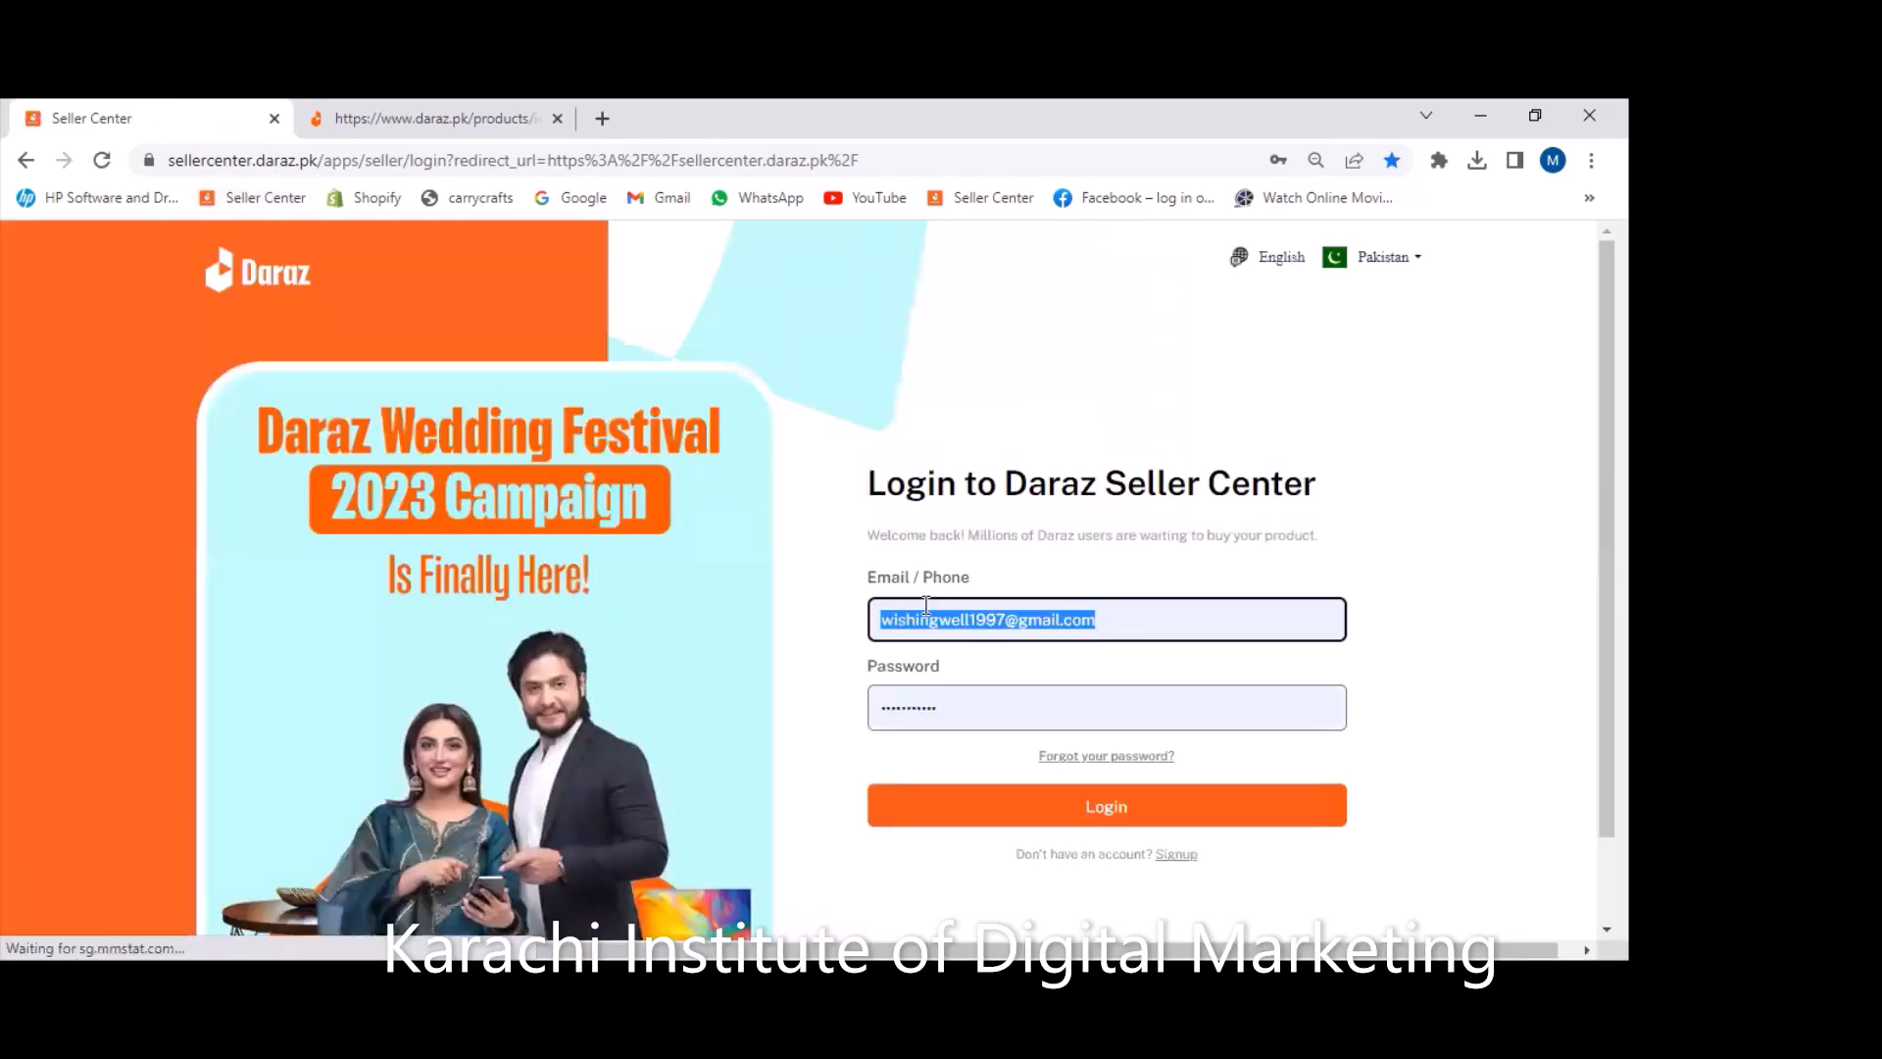
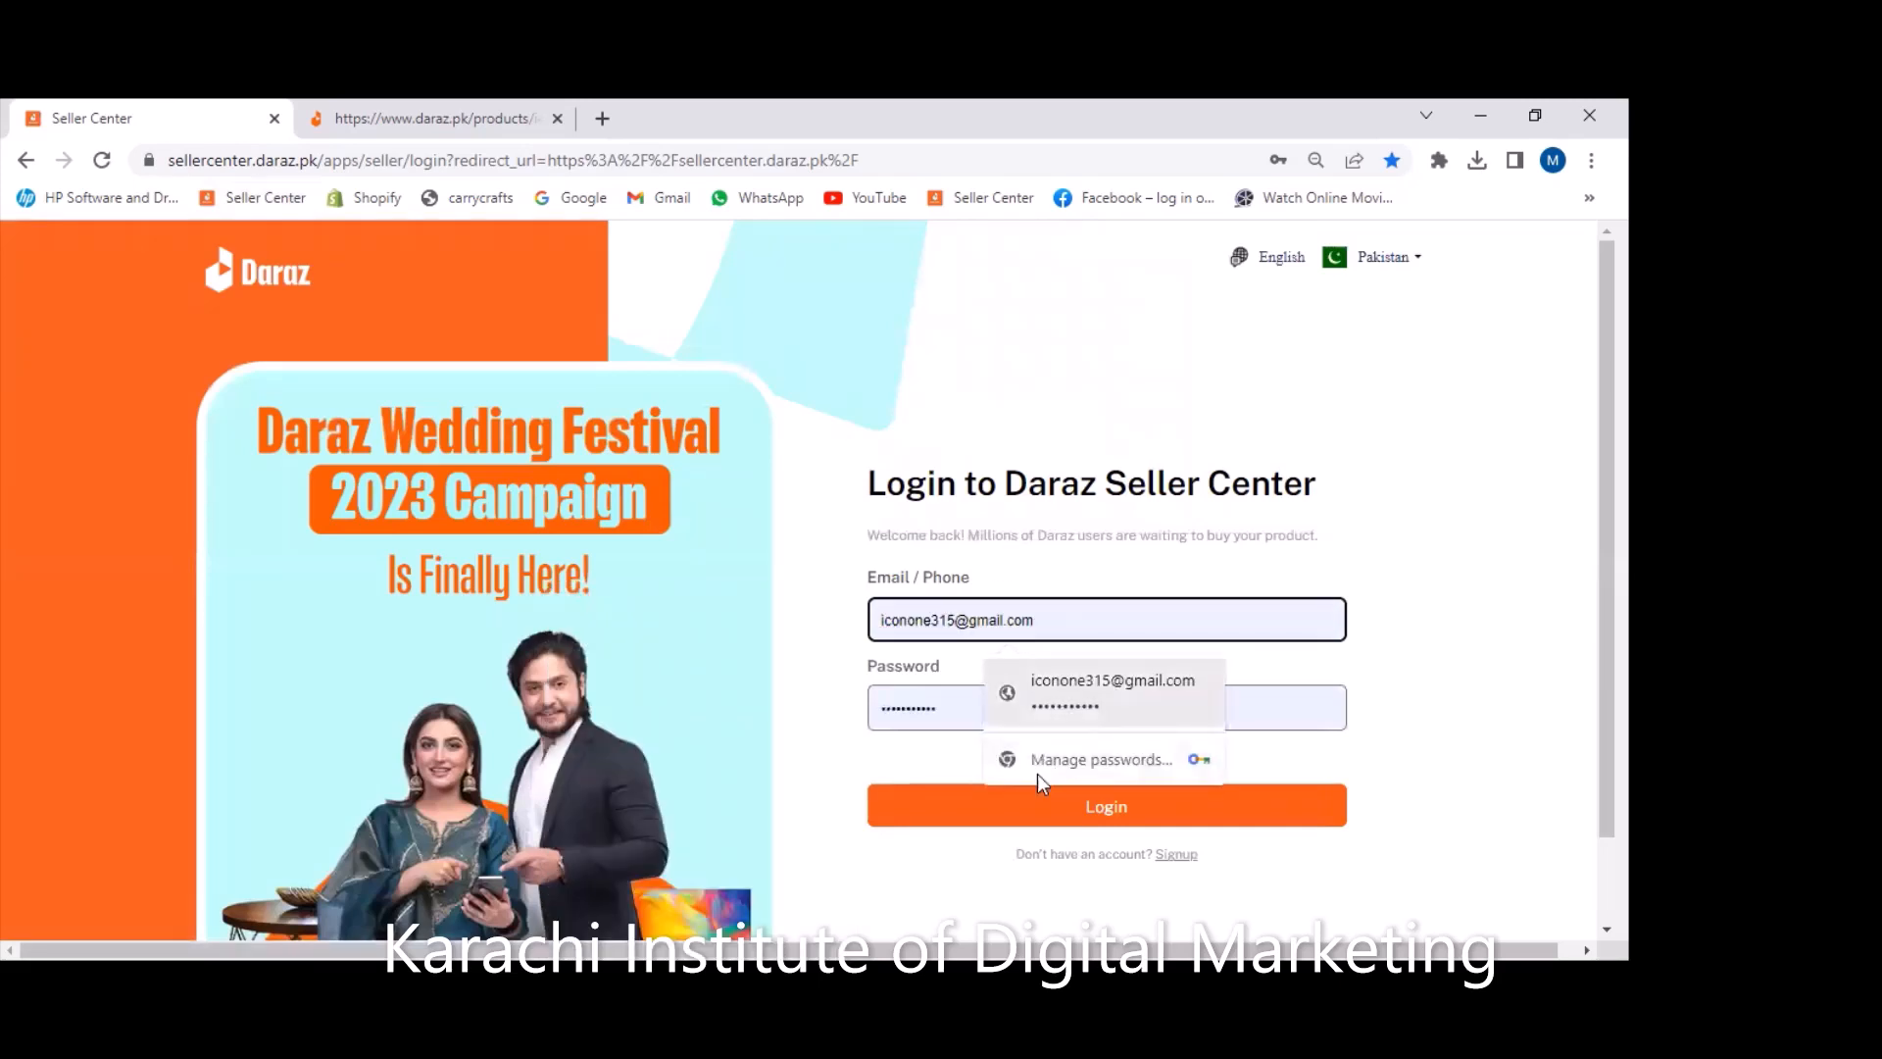
key("Return")
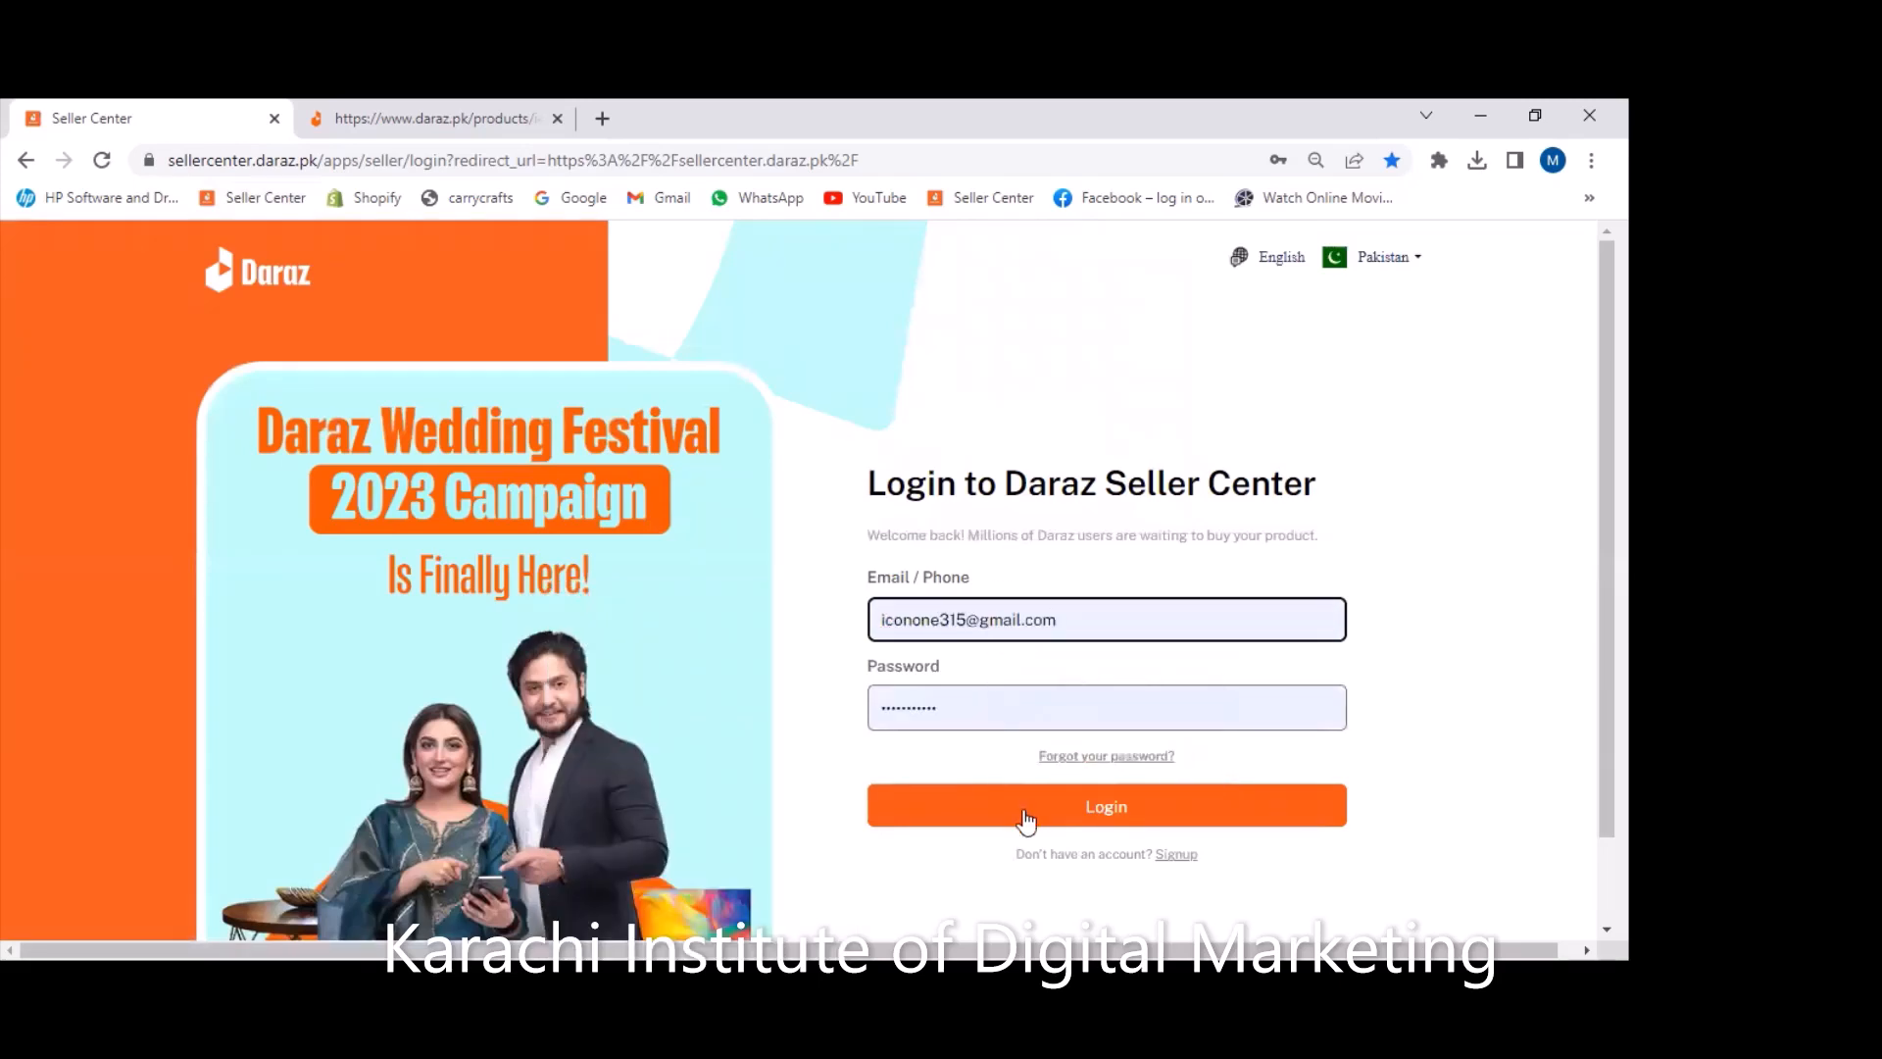
left_click(1024, 819)
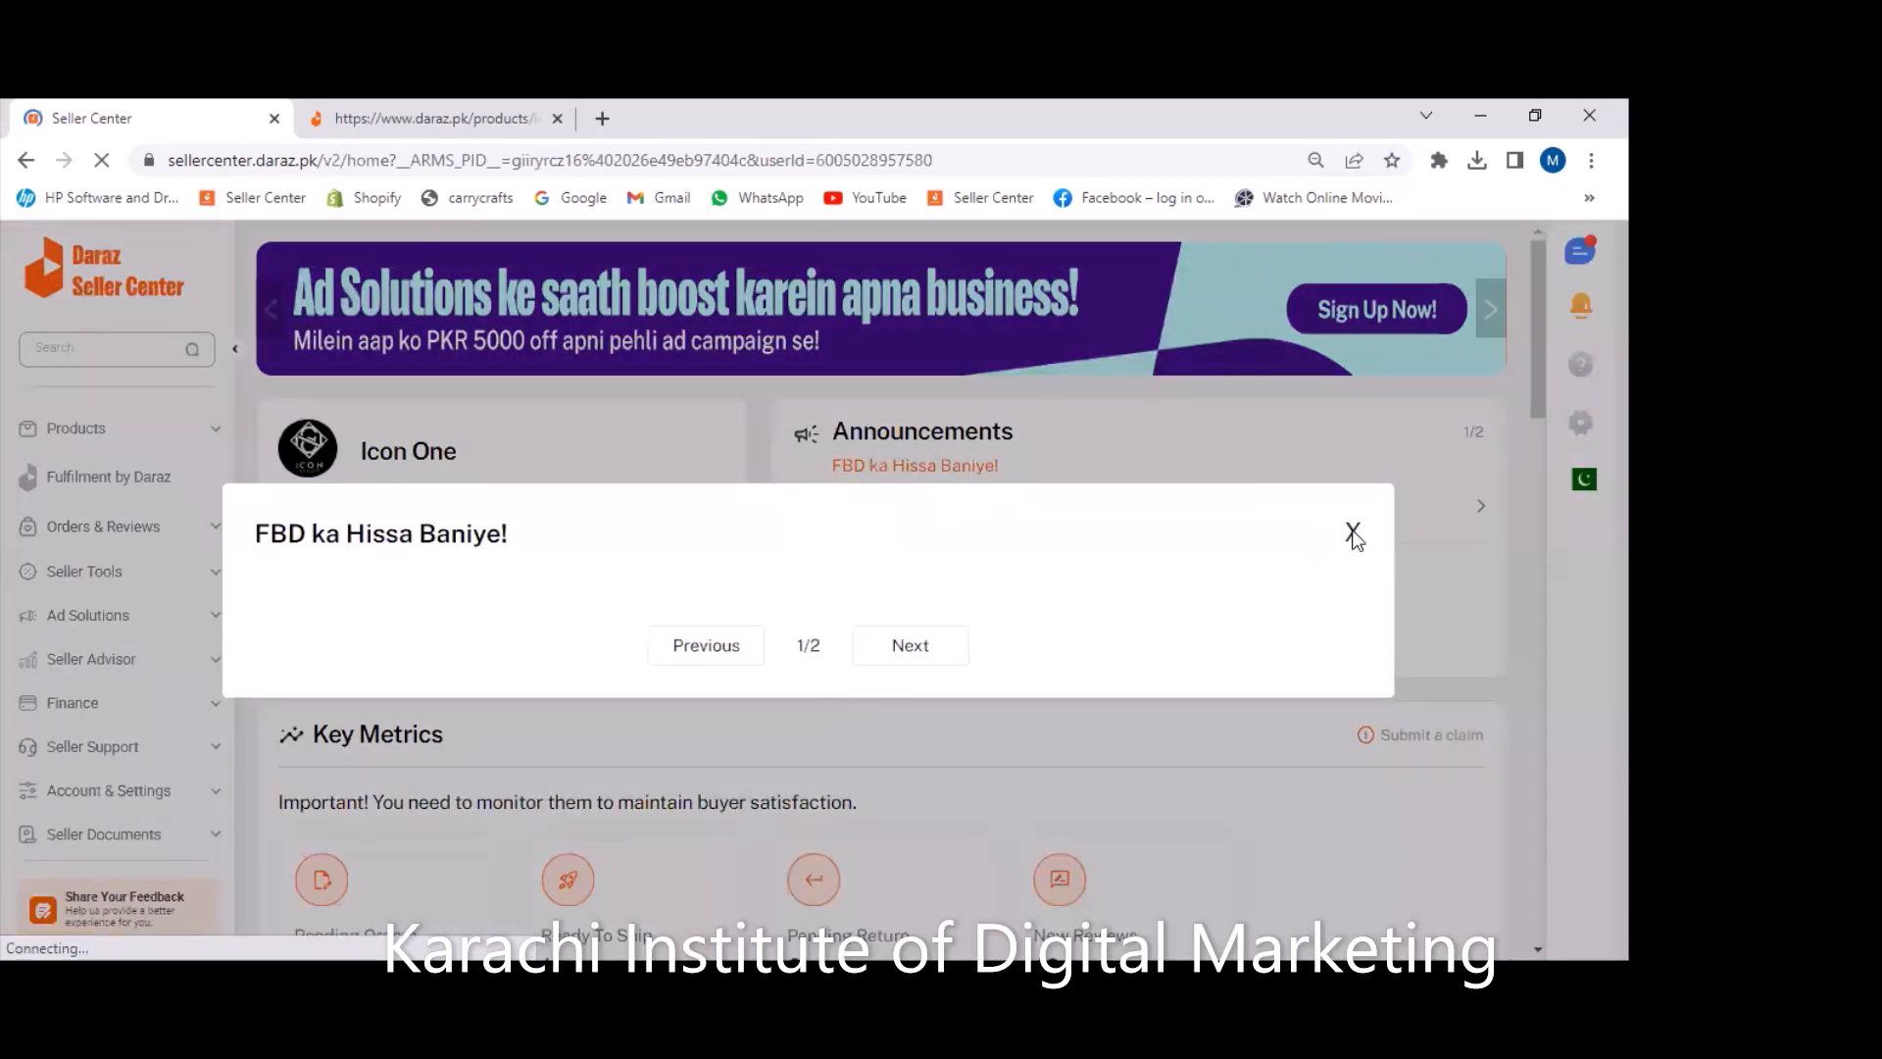
left_click(1353, 533)
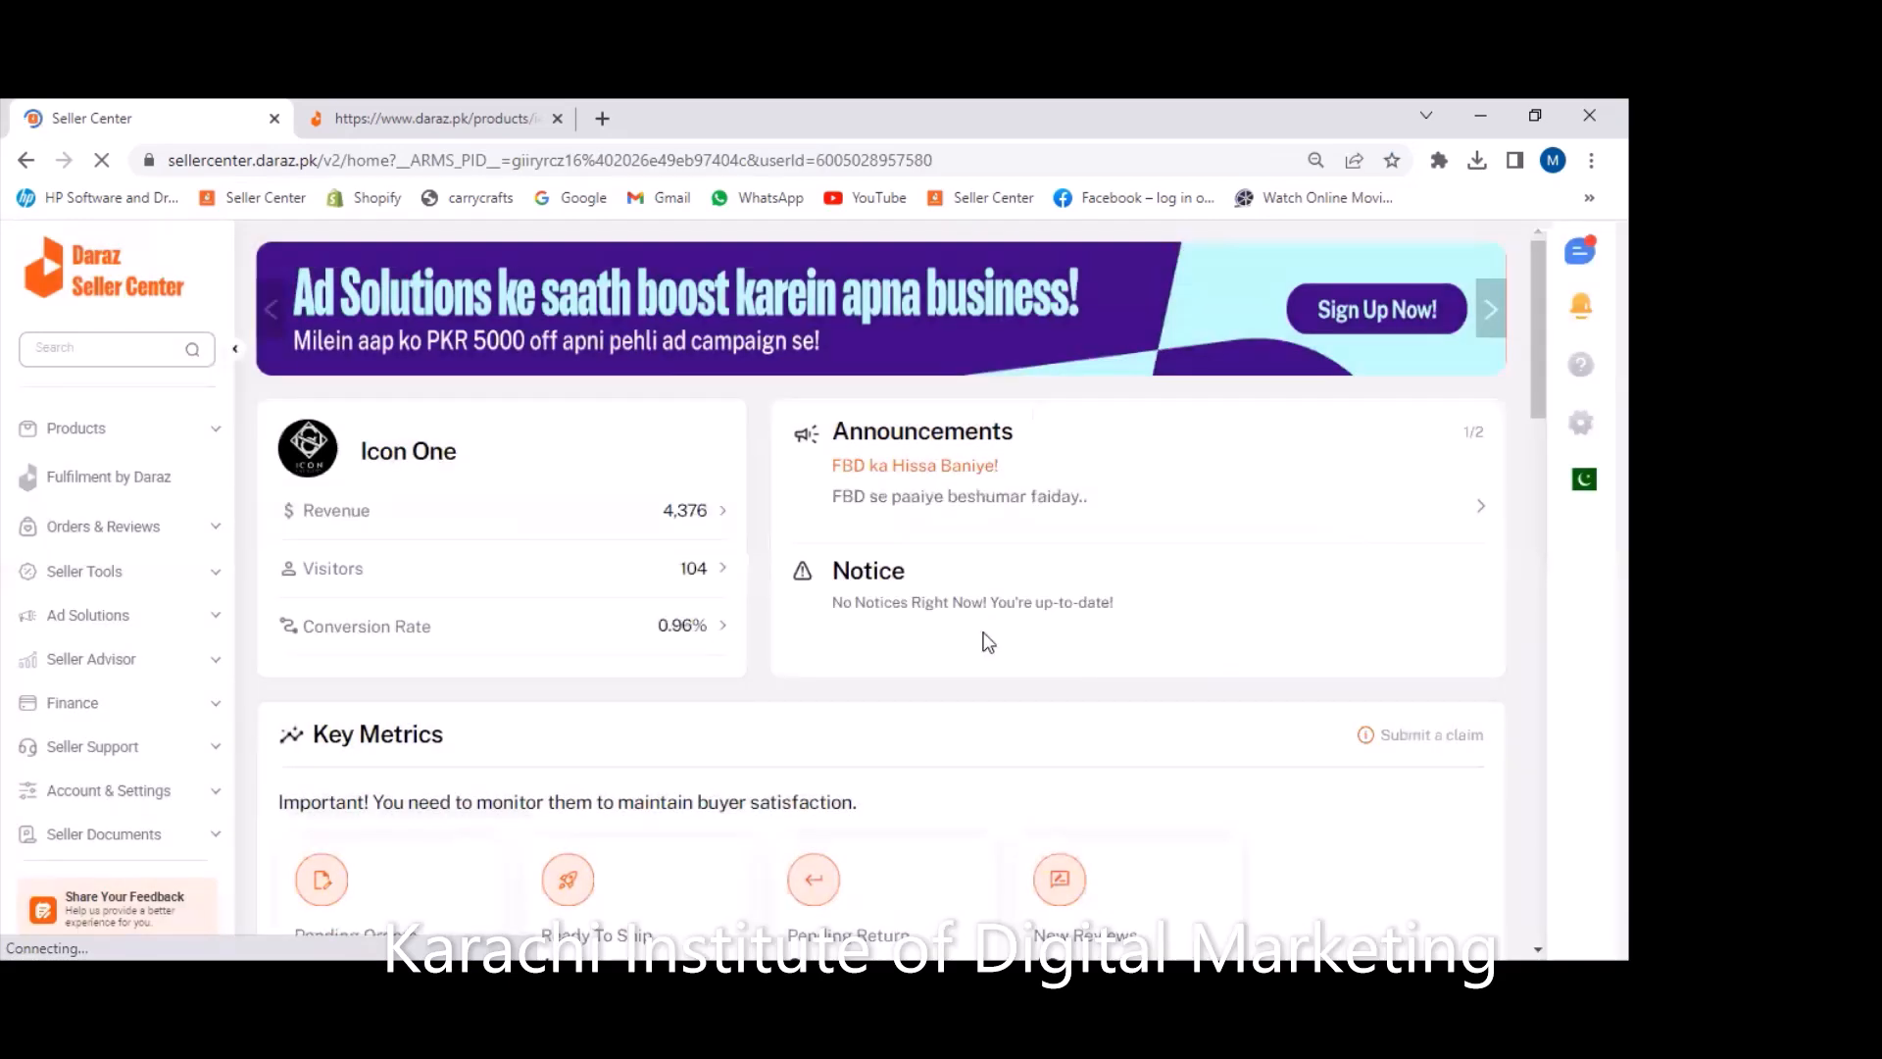
Open the store's pending orders overview and reload the page
scroll(988, 642, "down", 4)
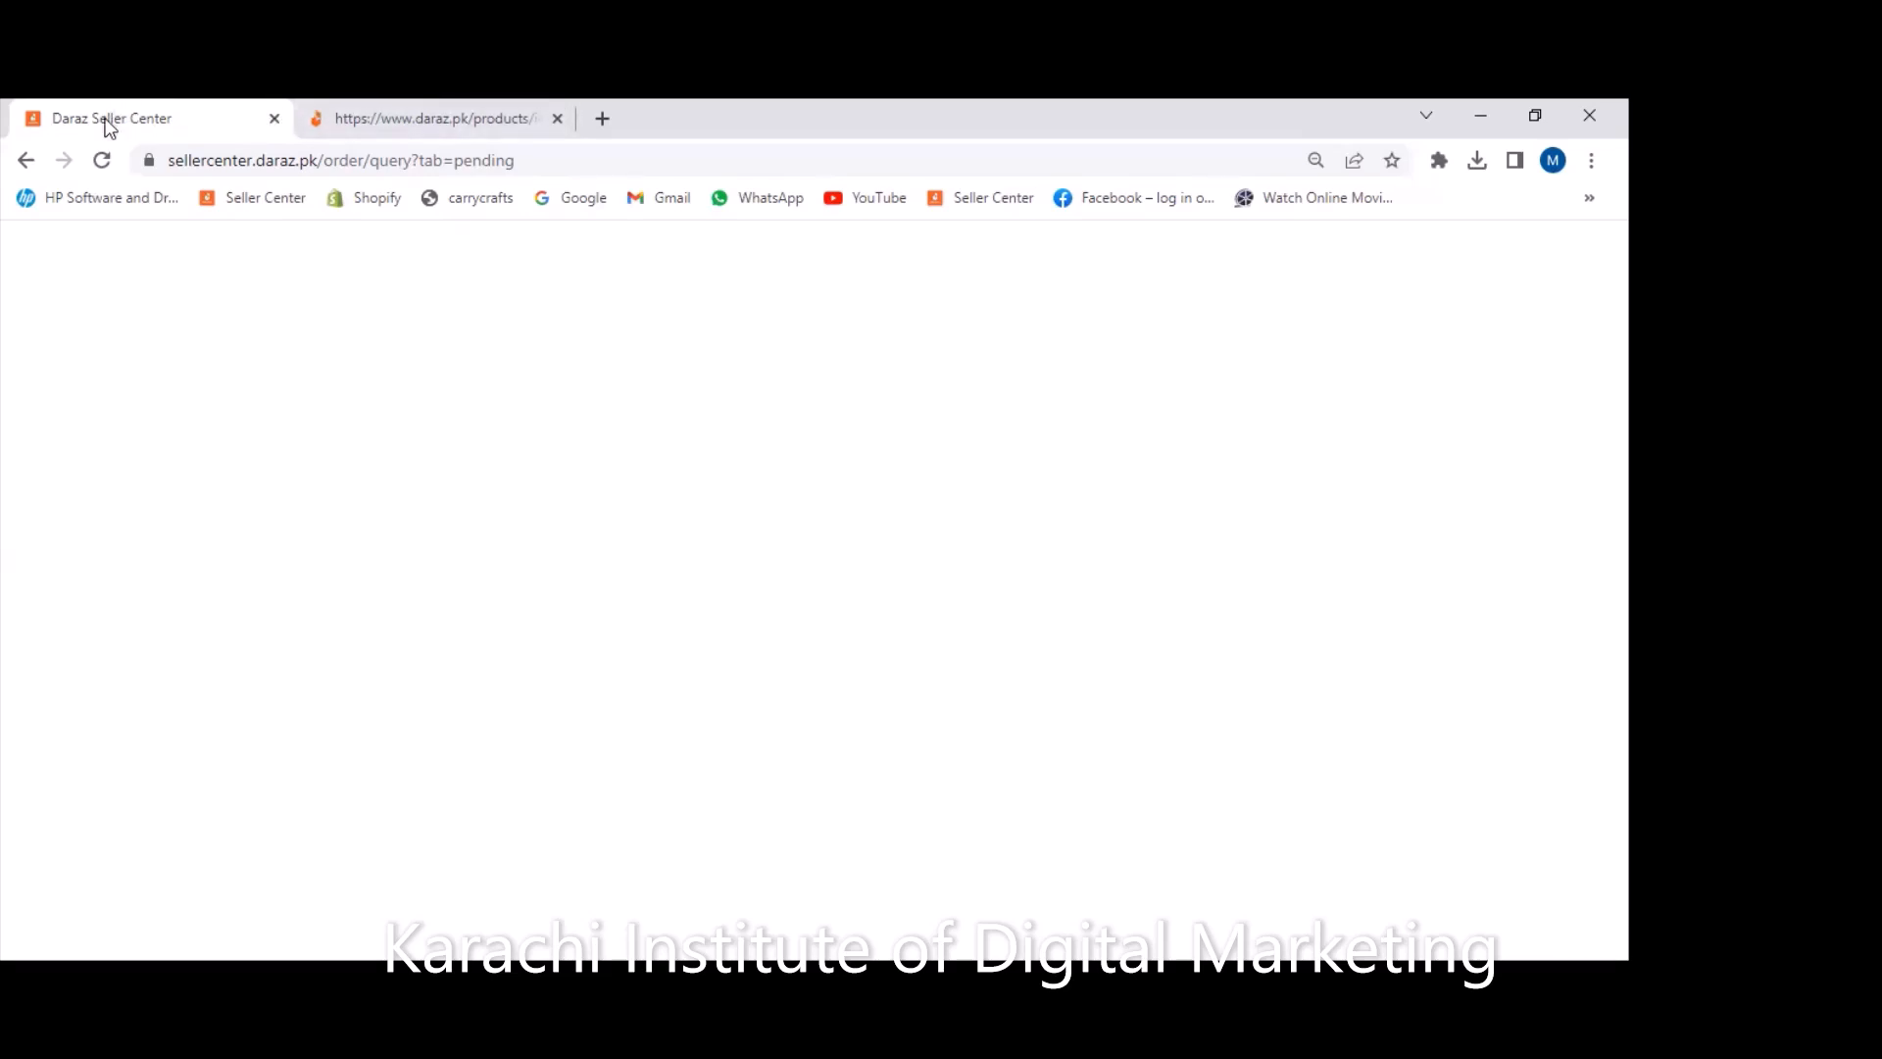
left_click(103, 161)
left_click(97, 166)
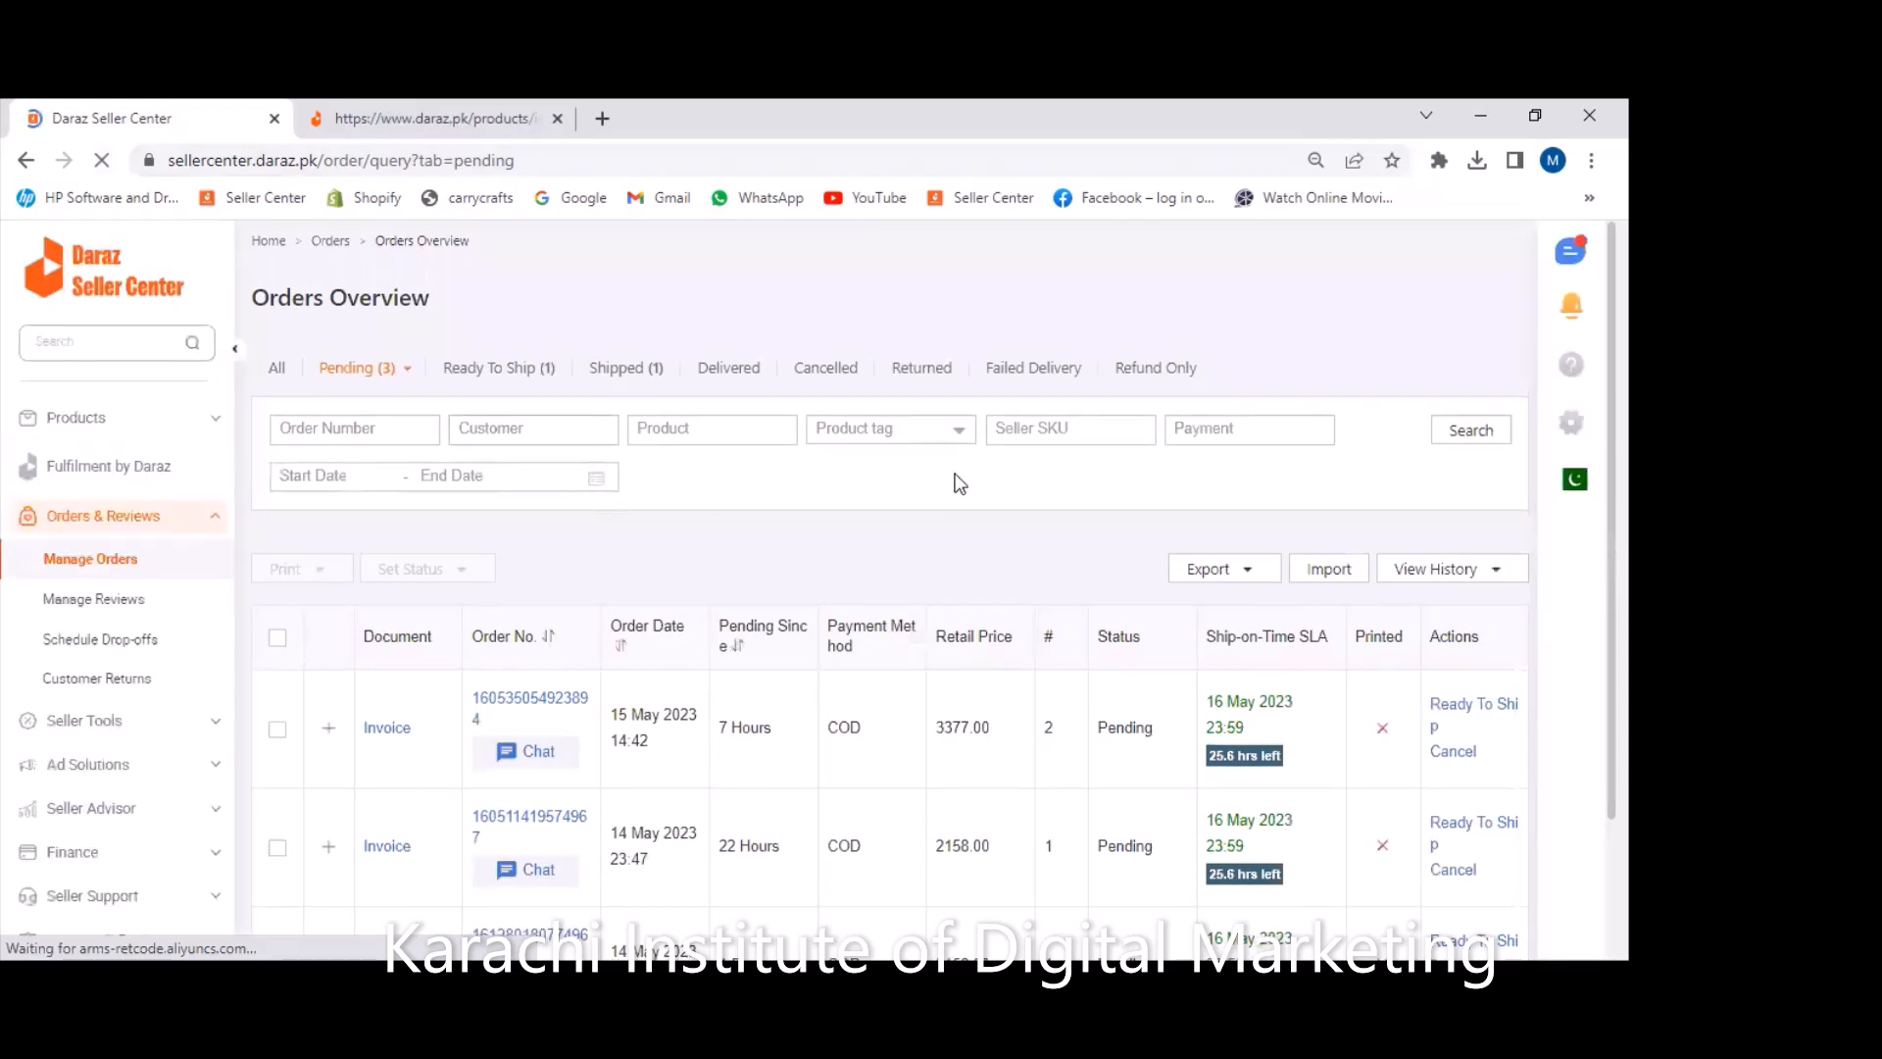
Expand the first pending order and examine its ordered items, images and shipping details
scroll(912, 490, "down", 2)
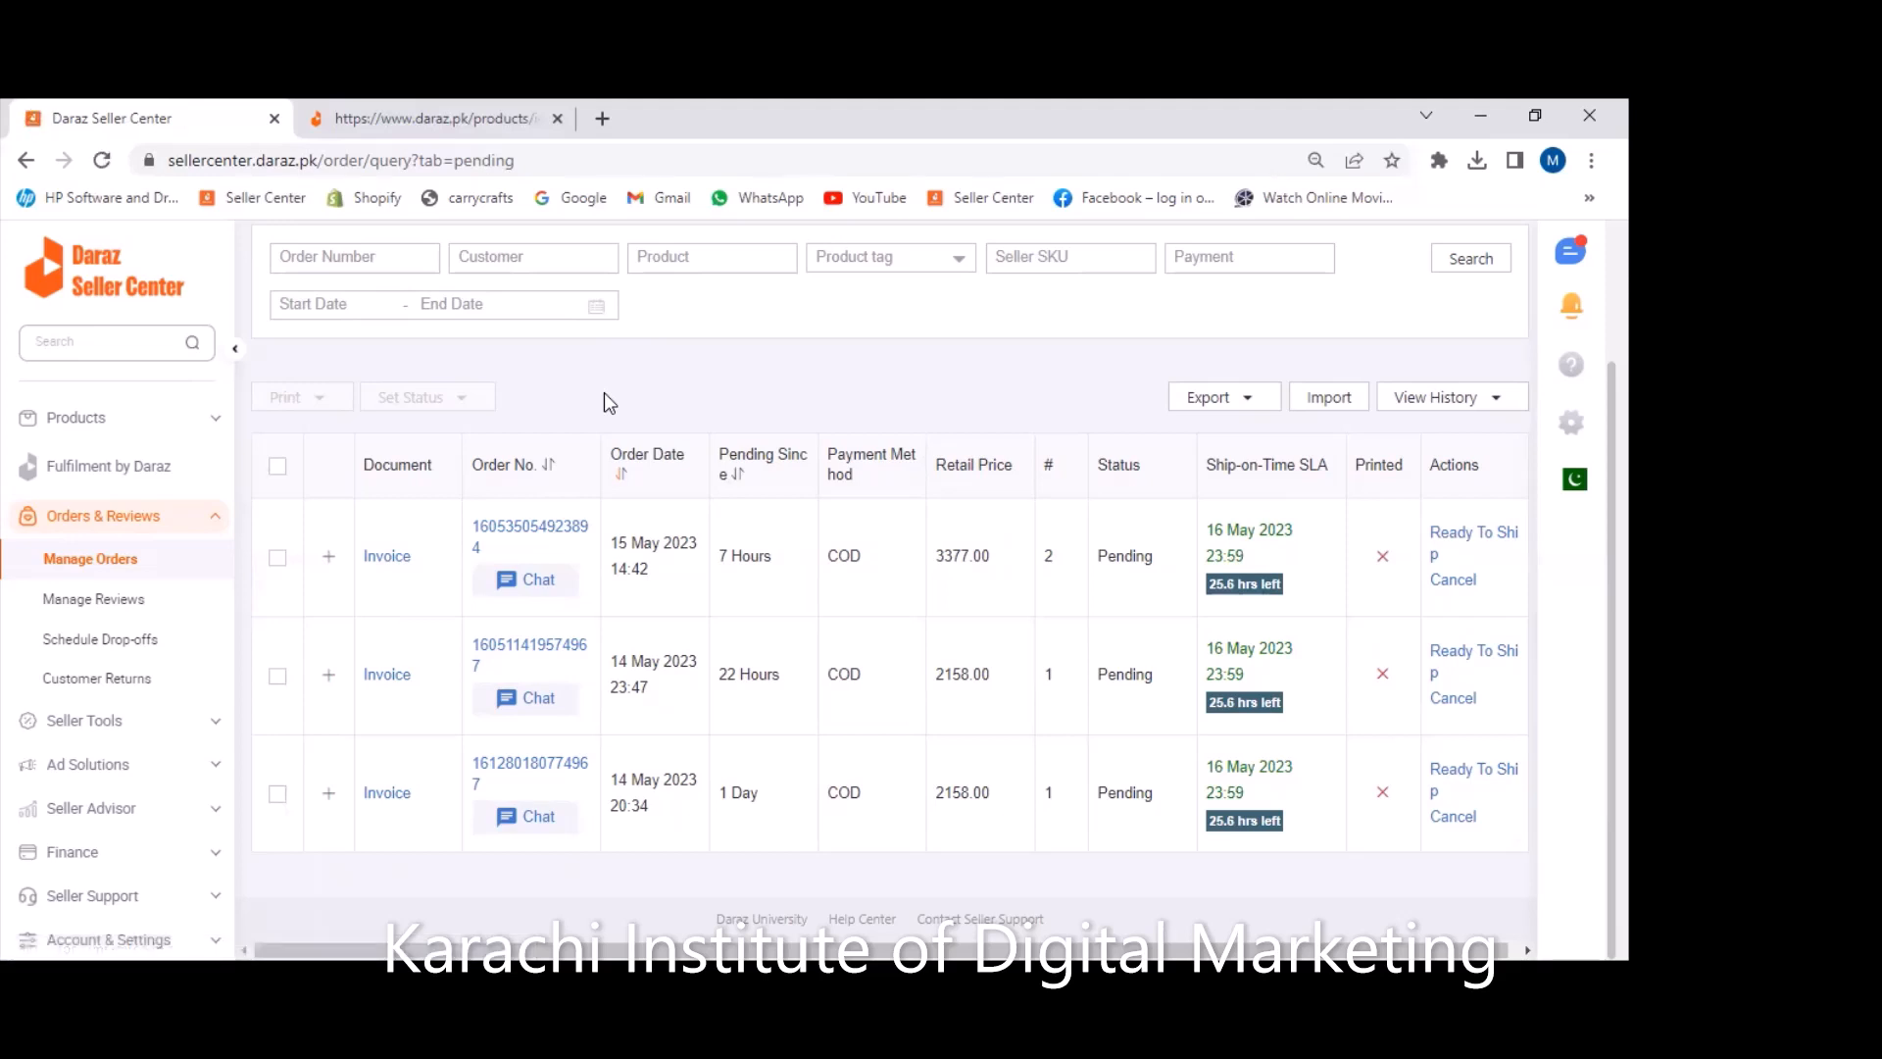
left_click(326, 566)
scroll(462, 419, "down", 3)
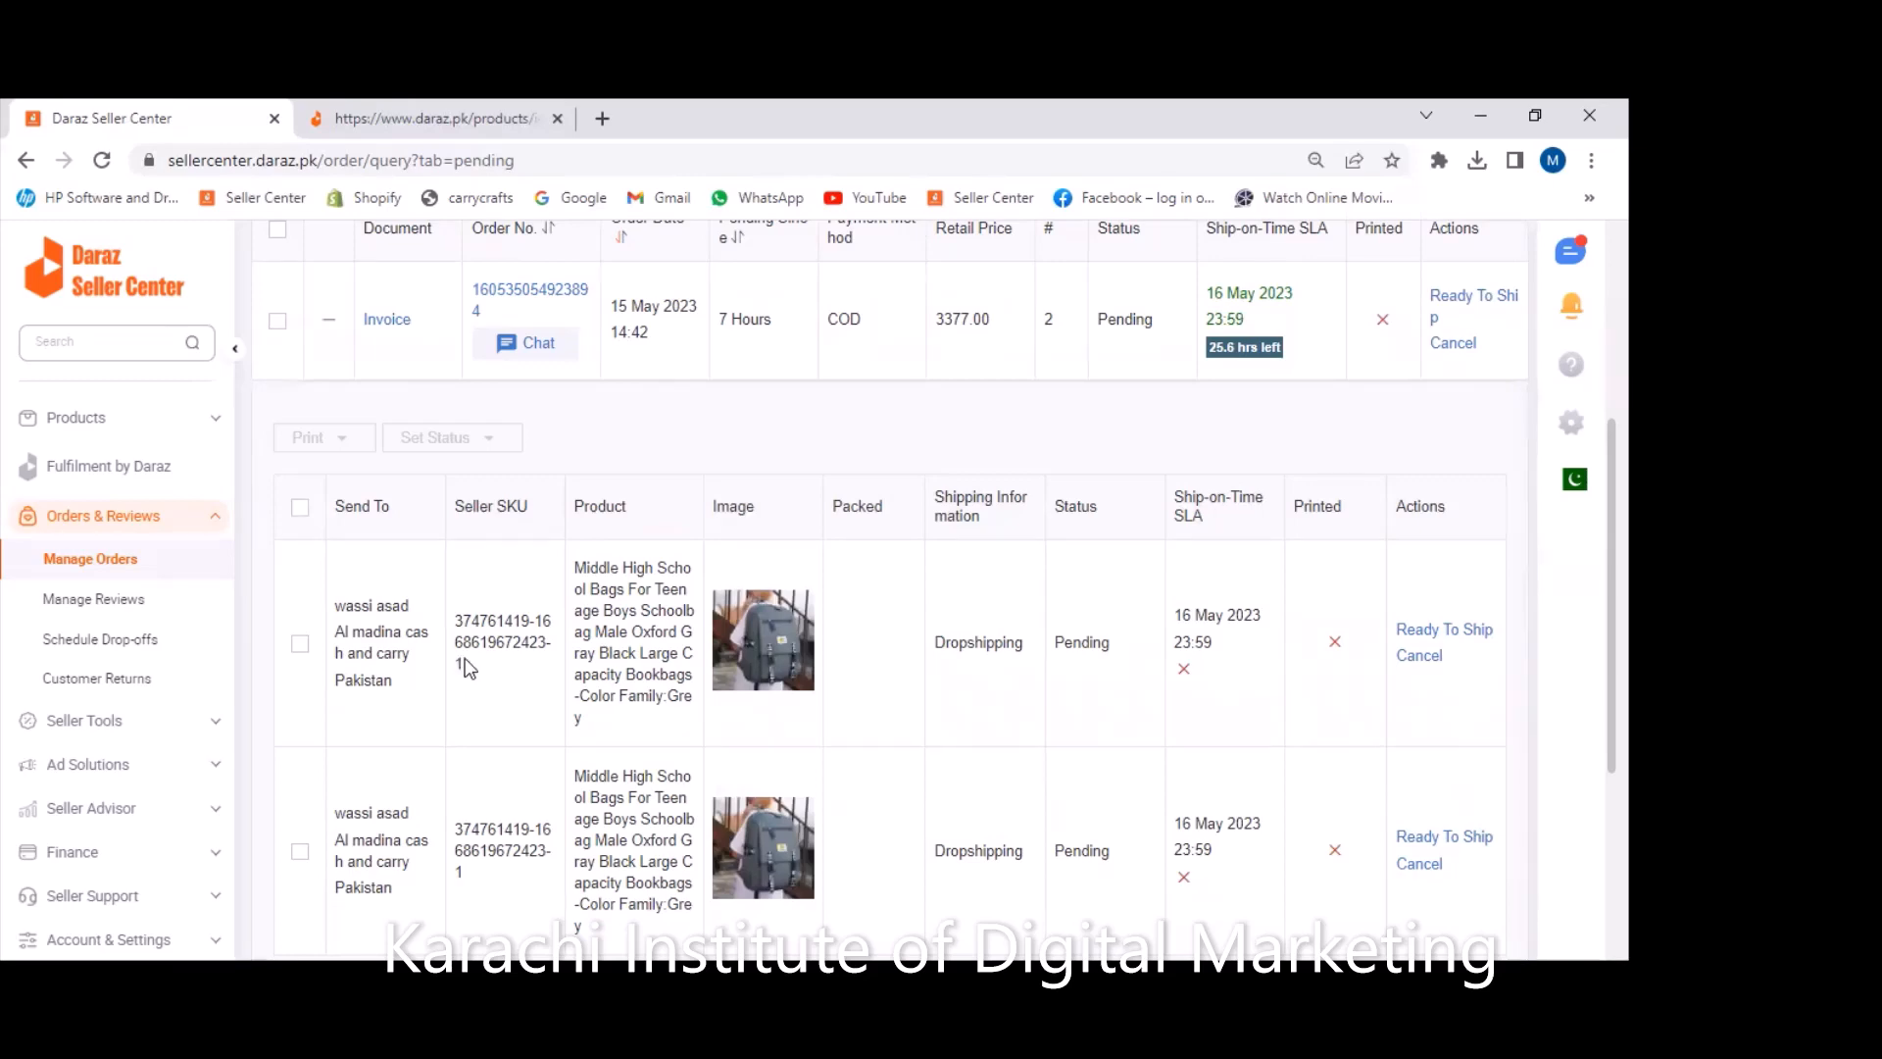
scroll(619, 653, "down", 1)
scroll(742, 571, "up", 3)
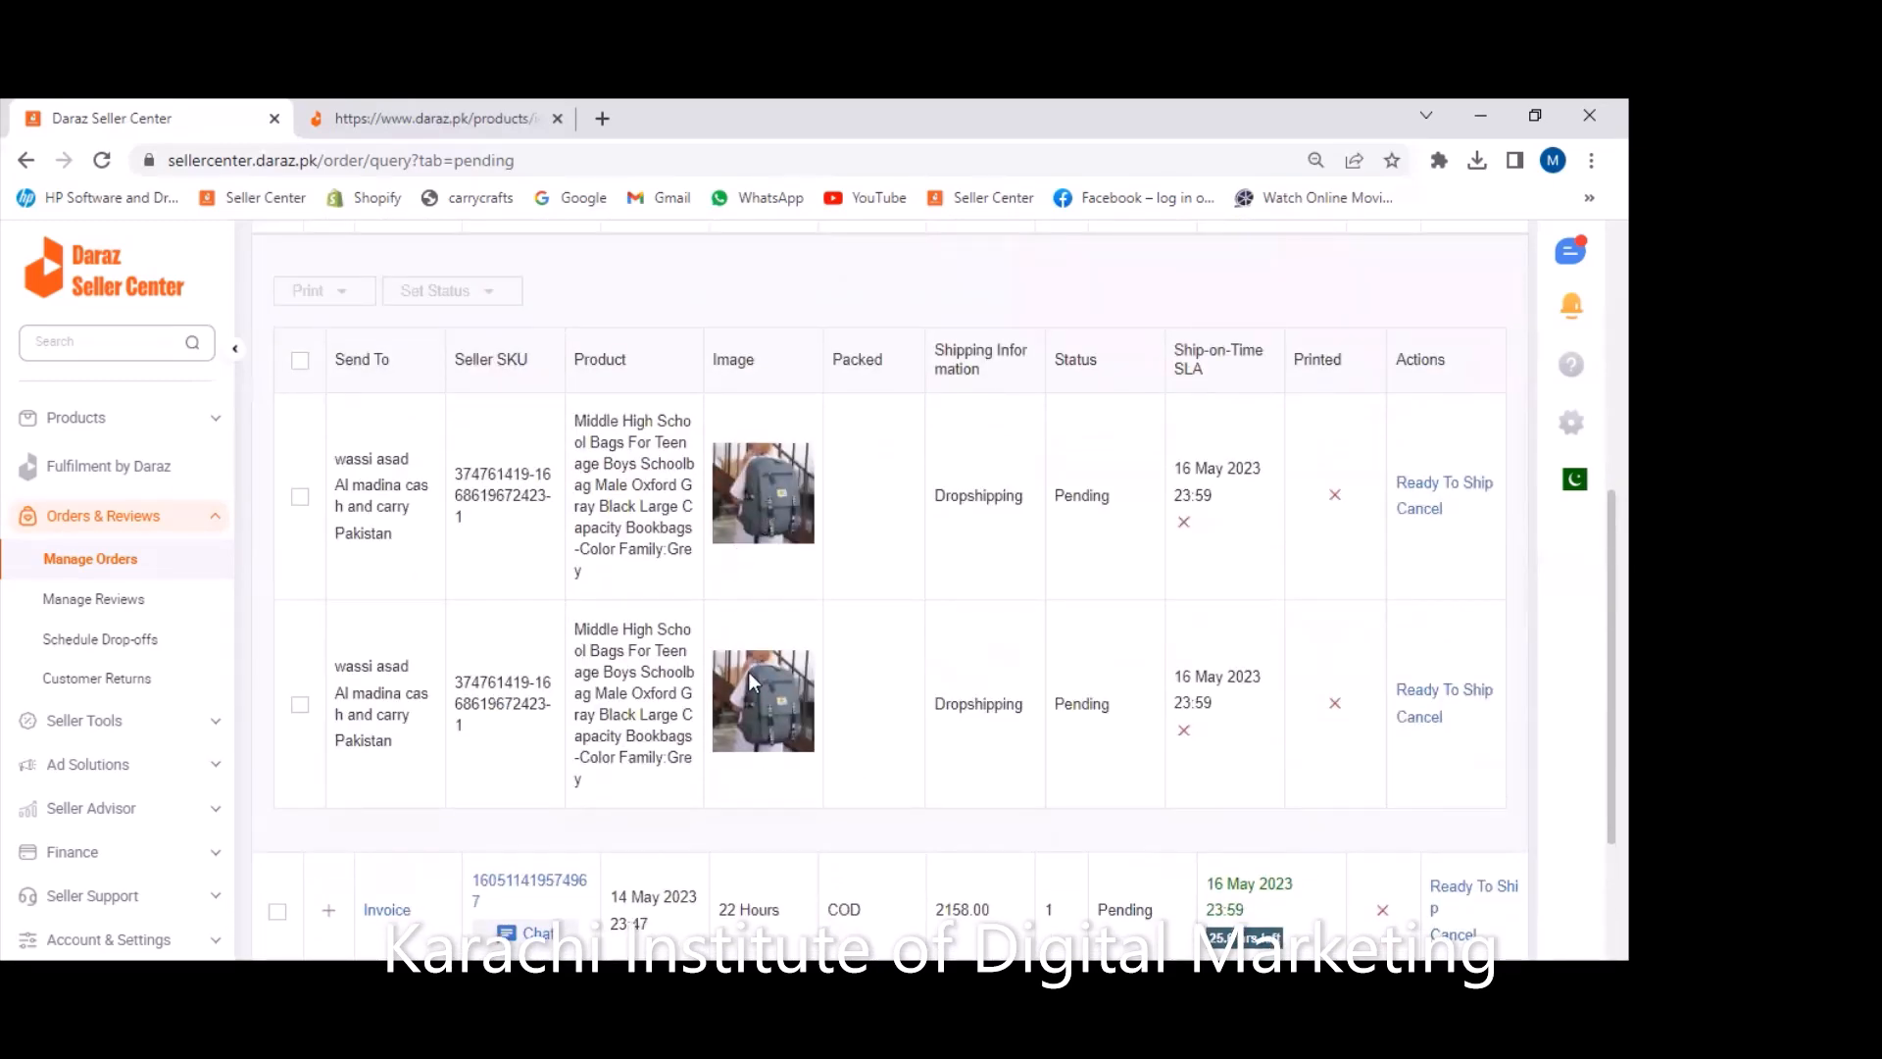
mouse_move(749, 704)
mouse_move(749, 504)
left_click(392, 114)
left_click(140, 105)
Open a blank form for adding a new product
left_click(128, 432)
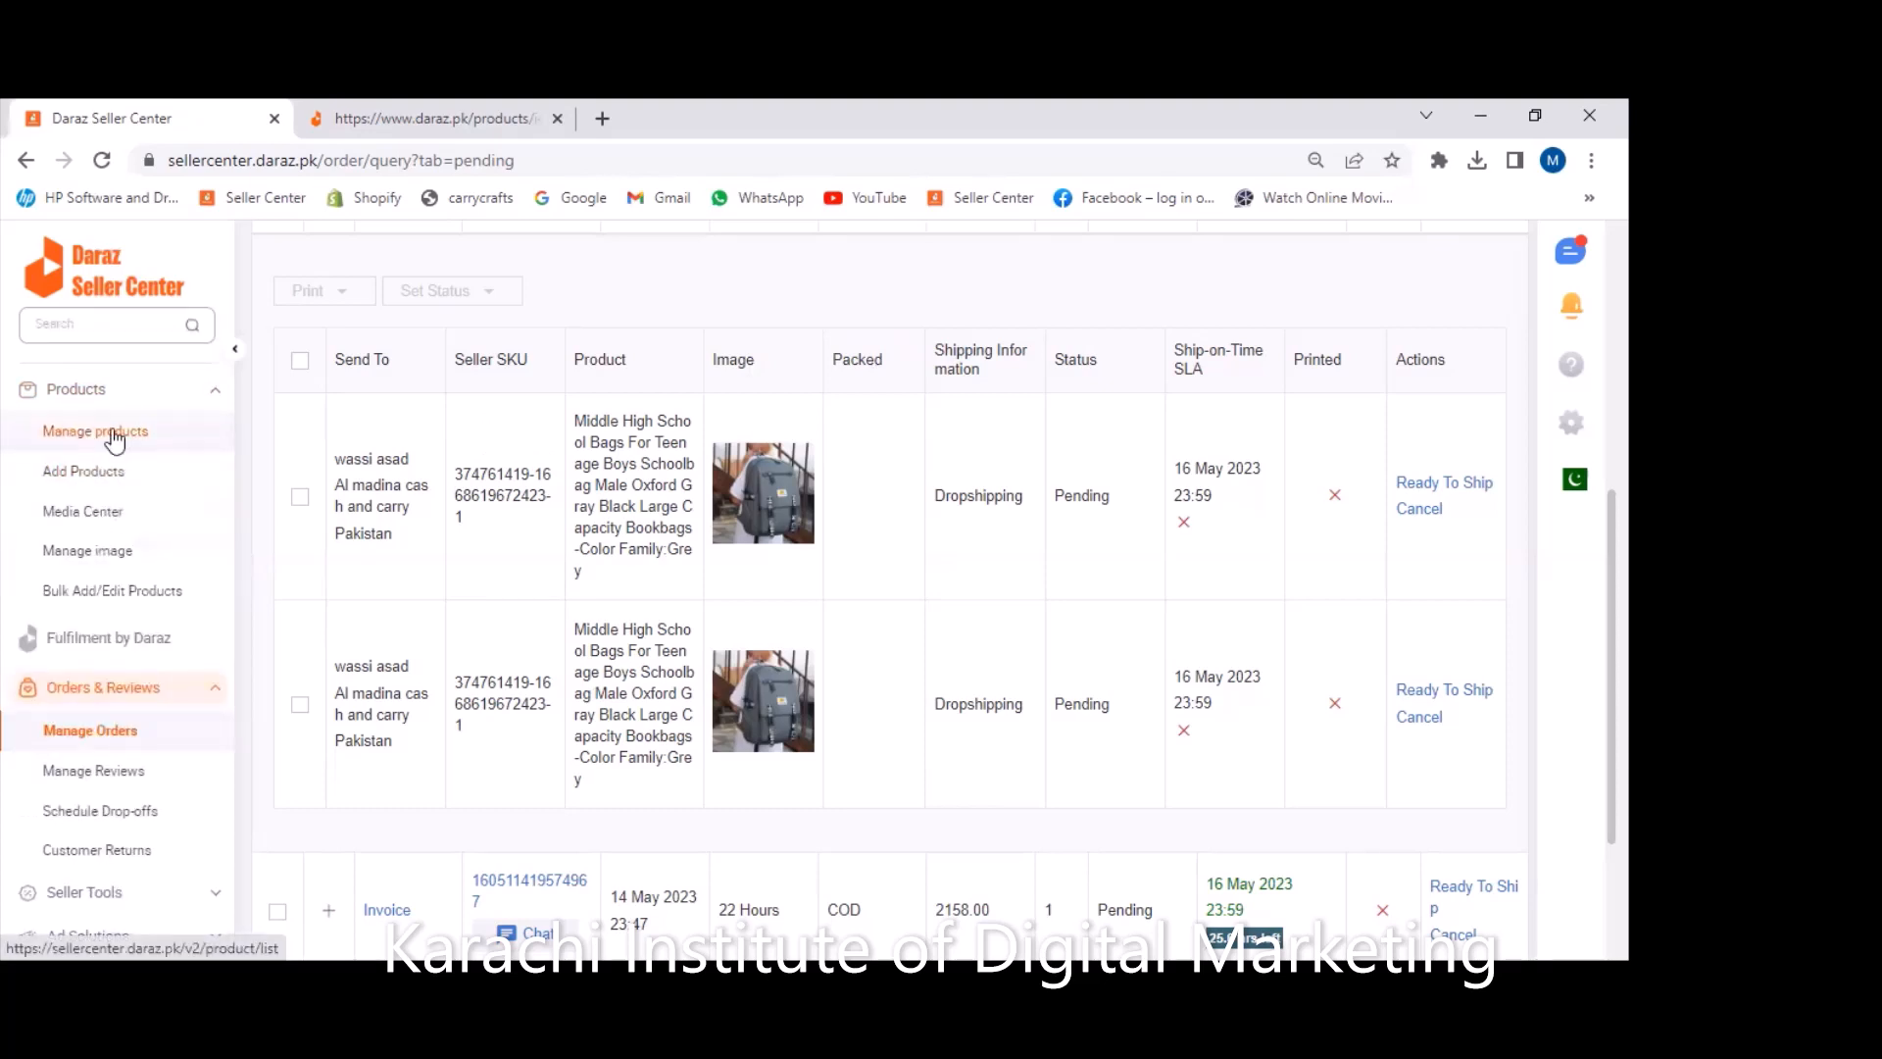
left_click(112, 470)
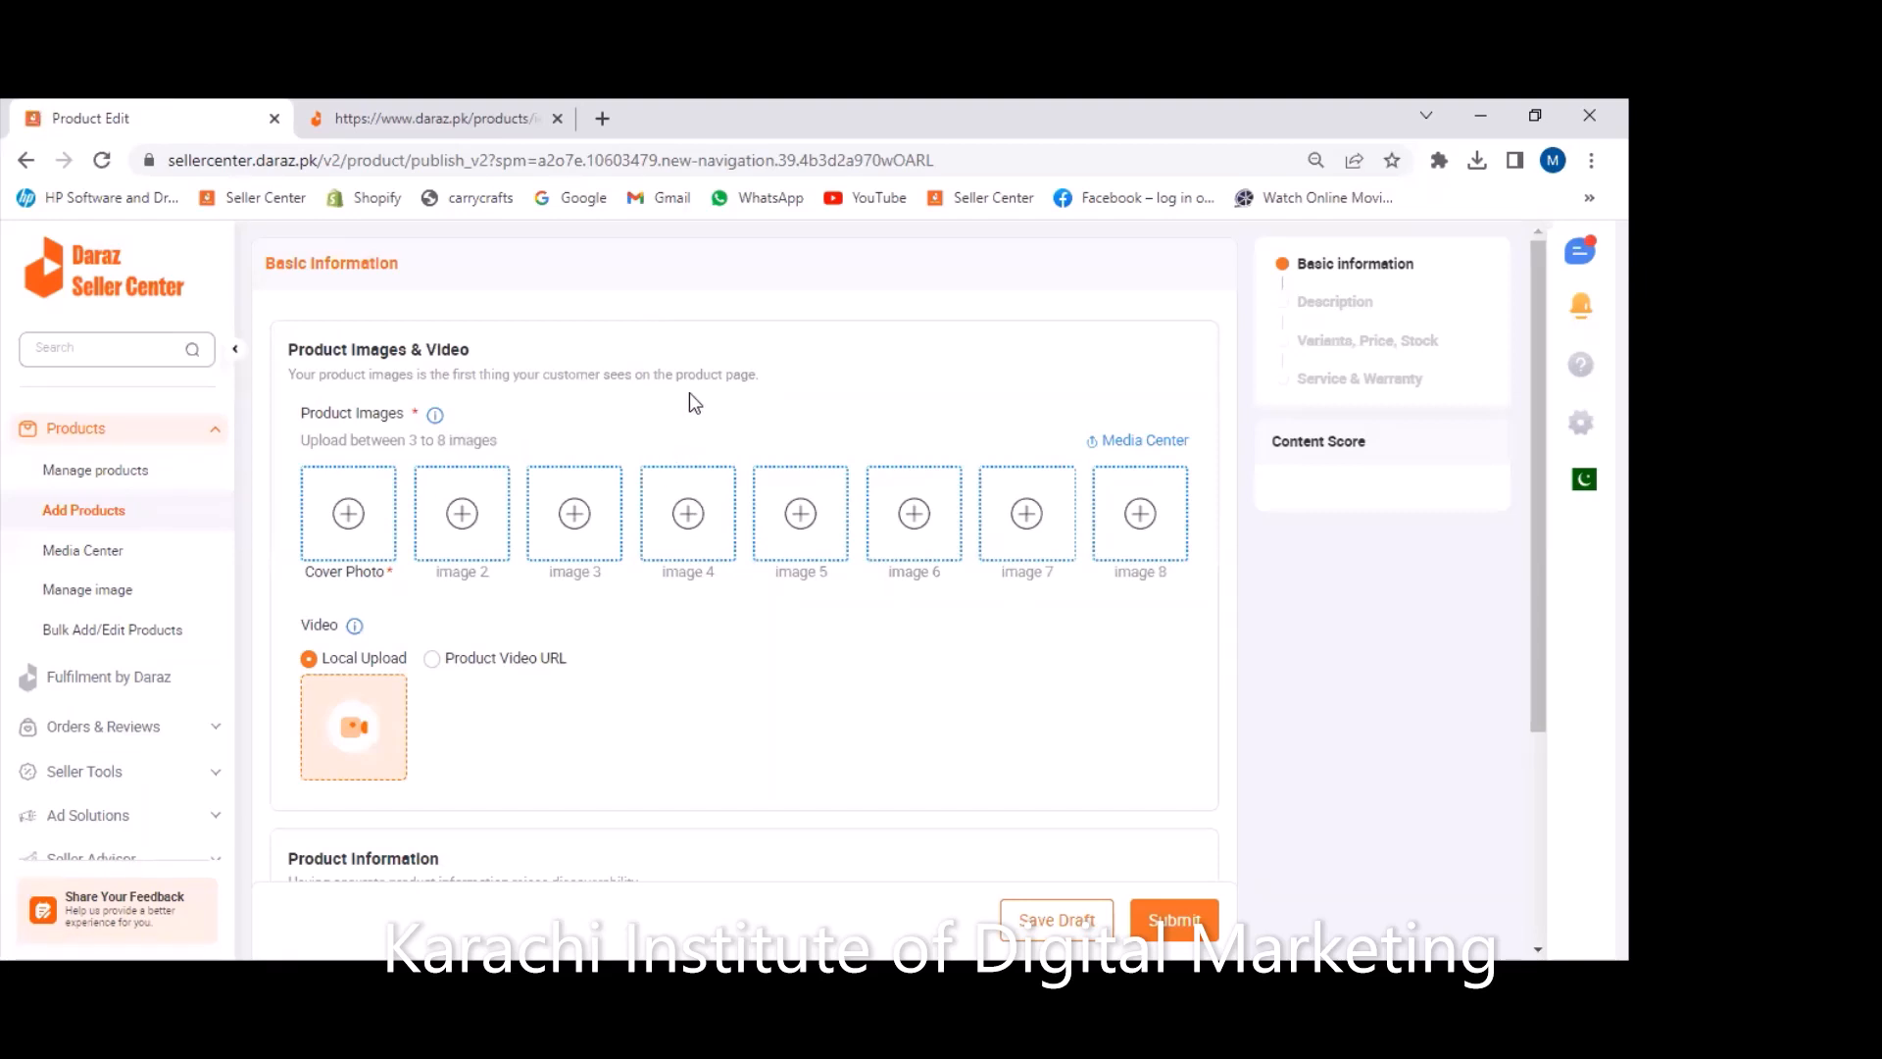
View the image upload options for the new product's cover photo and close them without adding an image
scroll(838, 369, "down", 2)
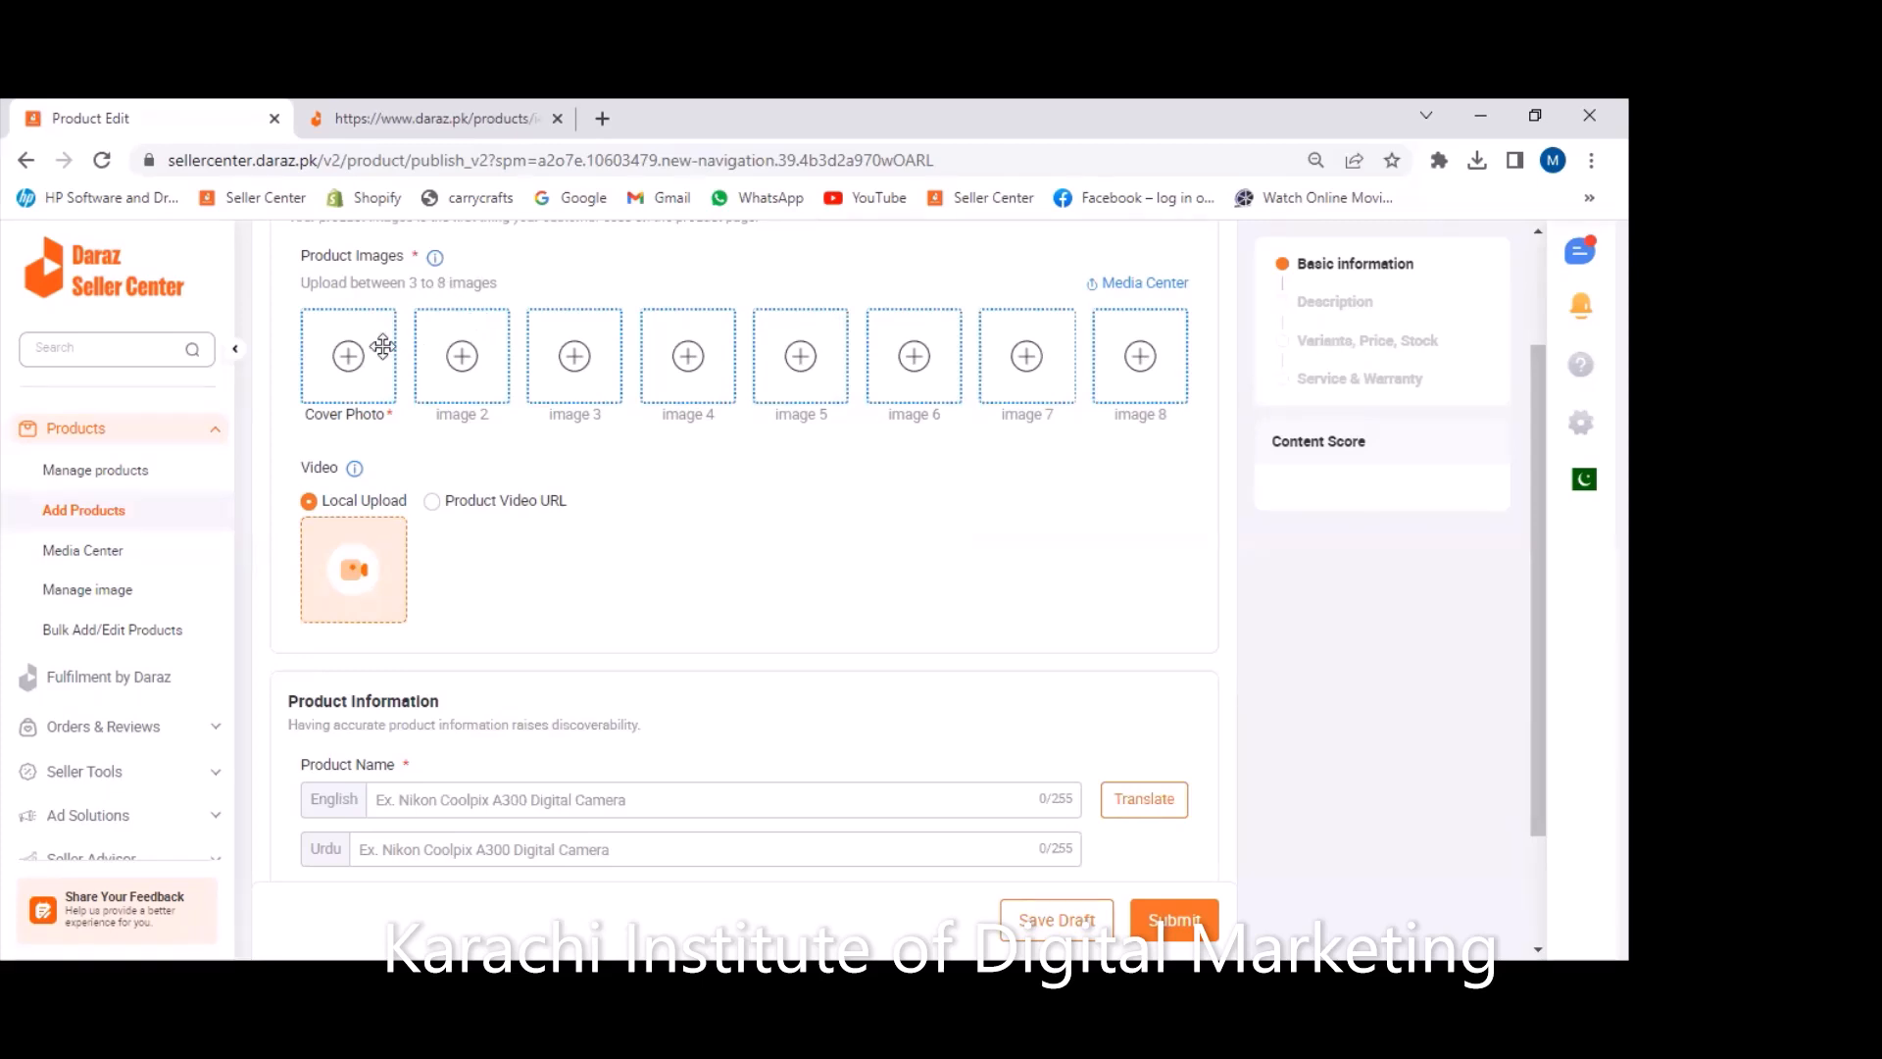
left_click(358, 373)
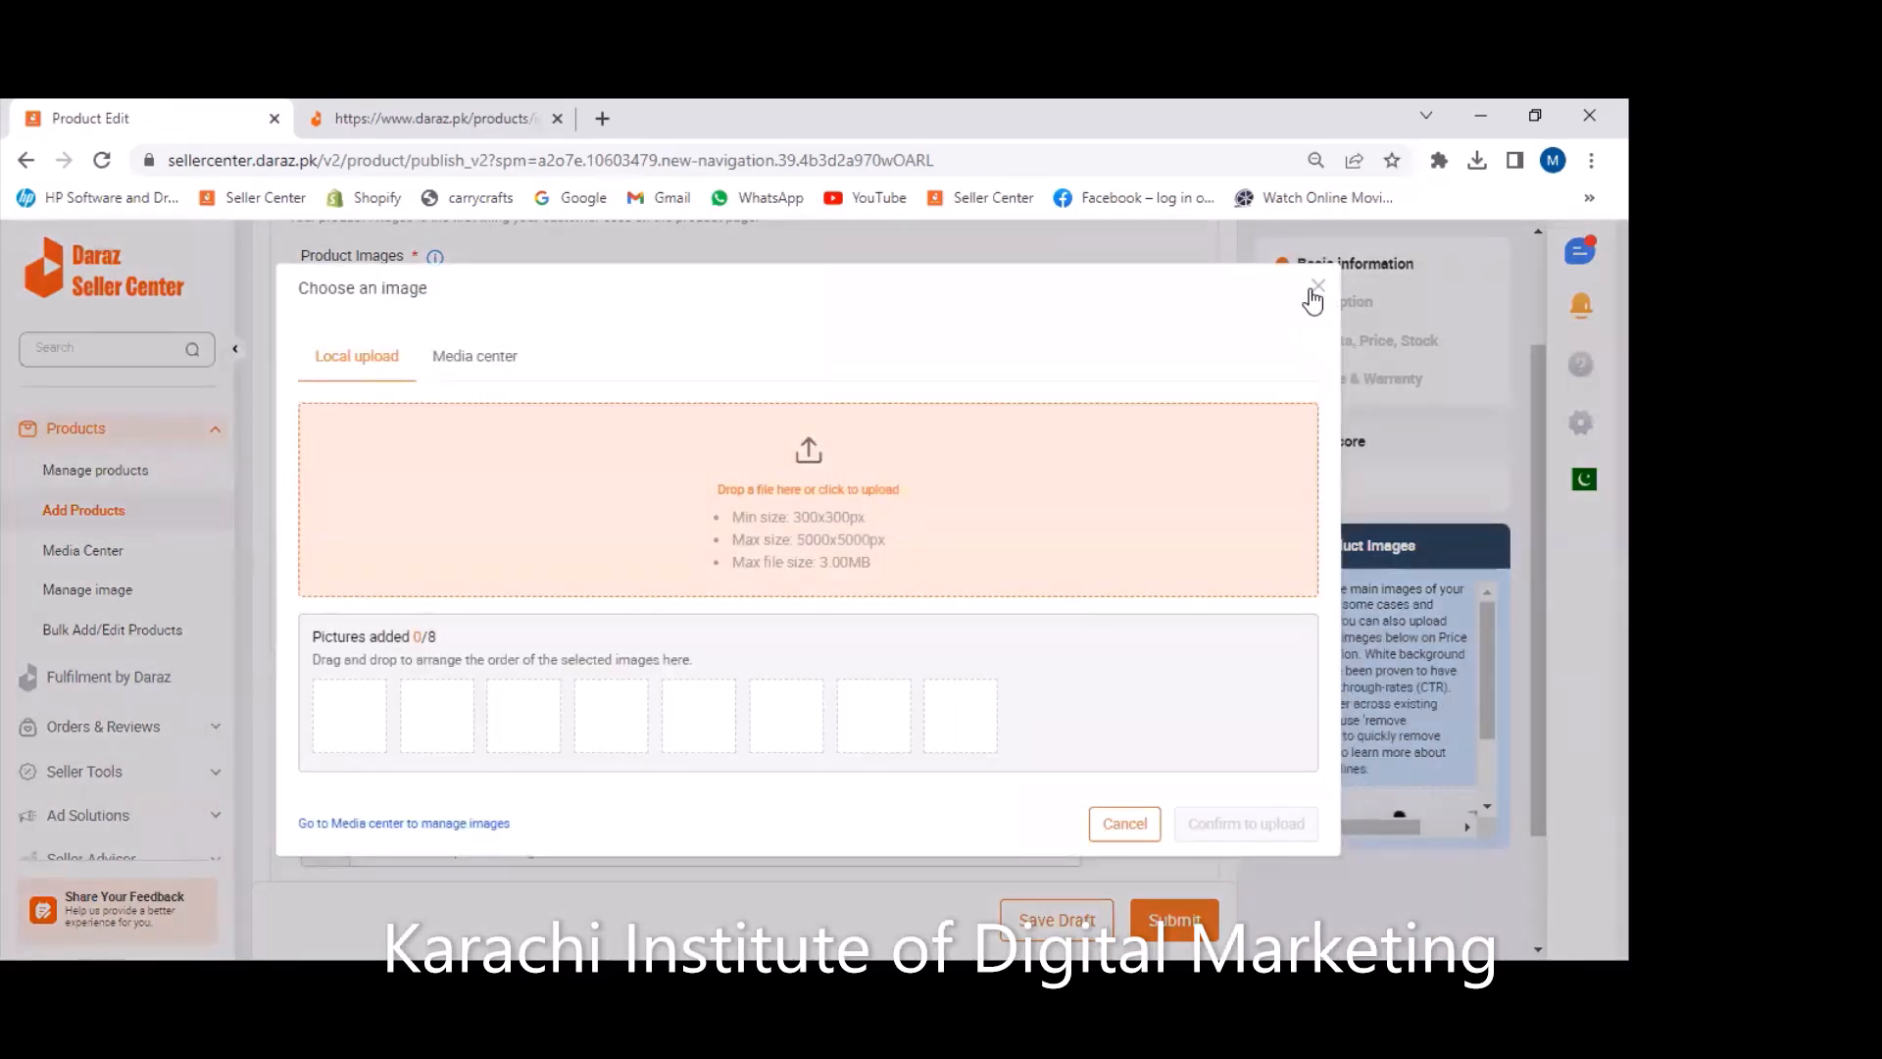
left_click(1317, 287)
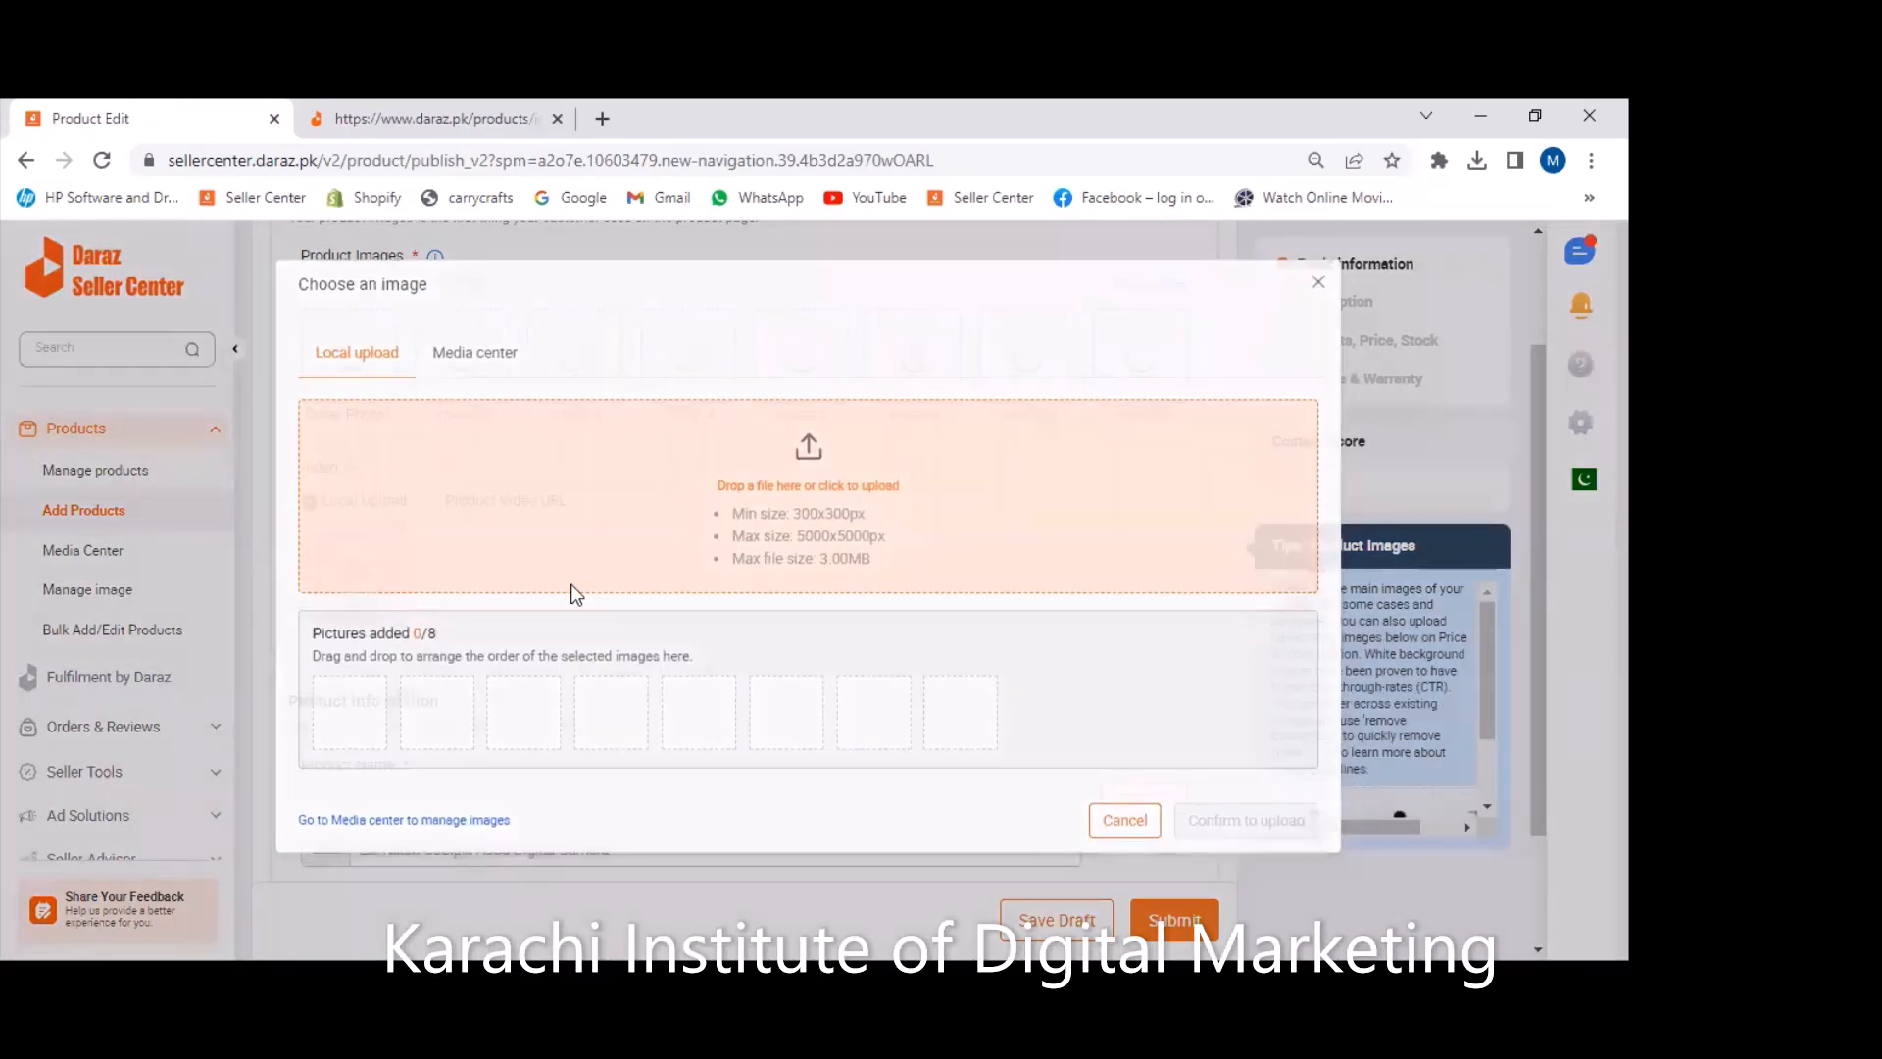
Set the new product's category to TV, Audio / Video, Gaming & Wearables / Audio / Audio Accessories / Others
scroll(464, 625, "down", 2)
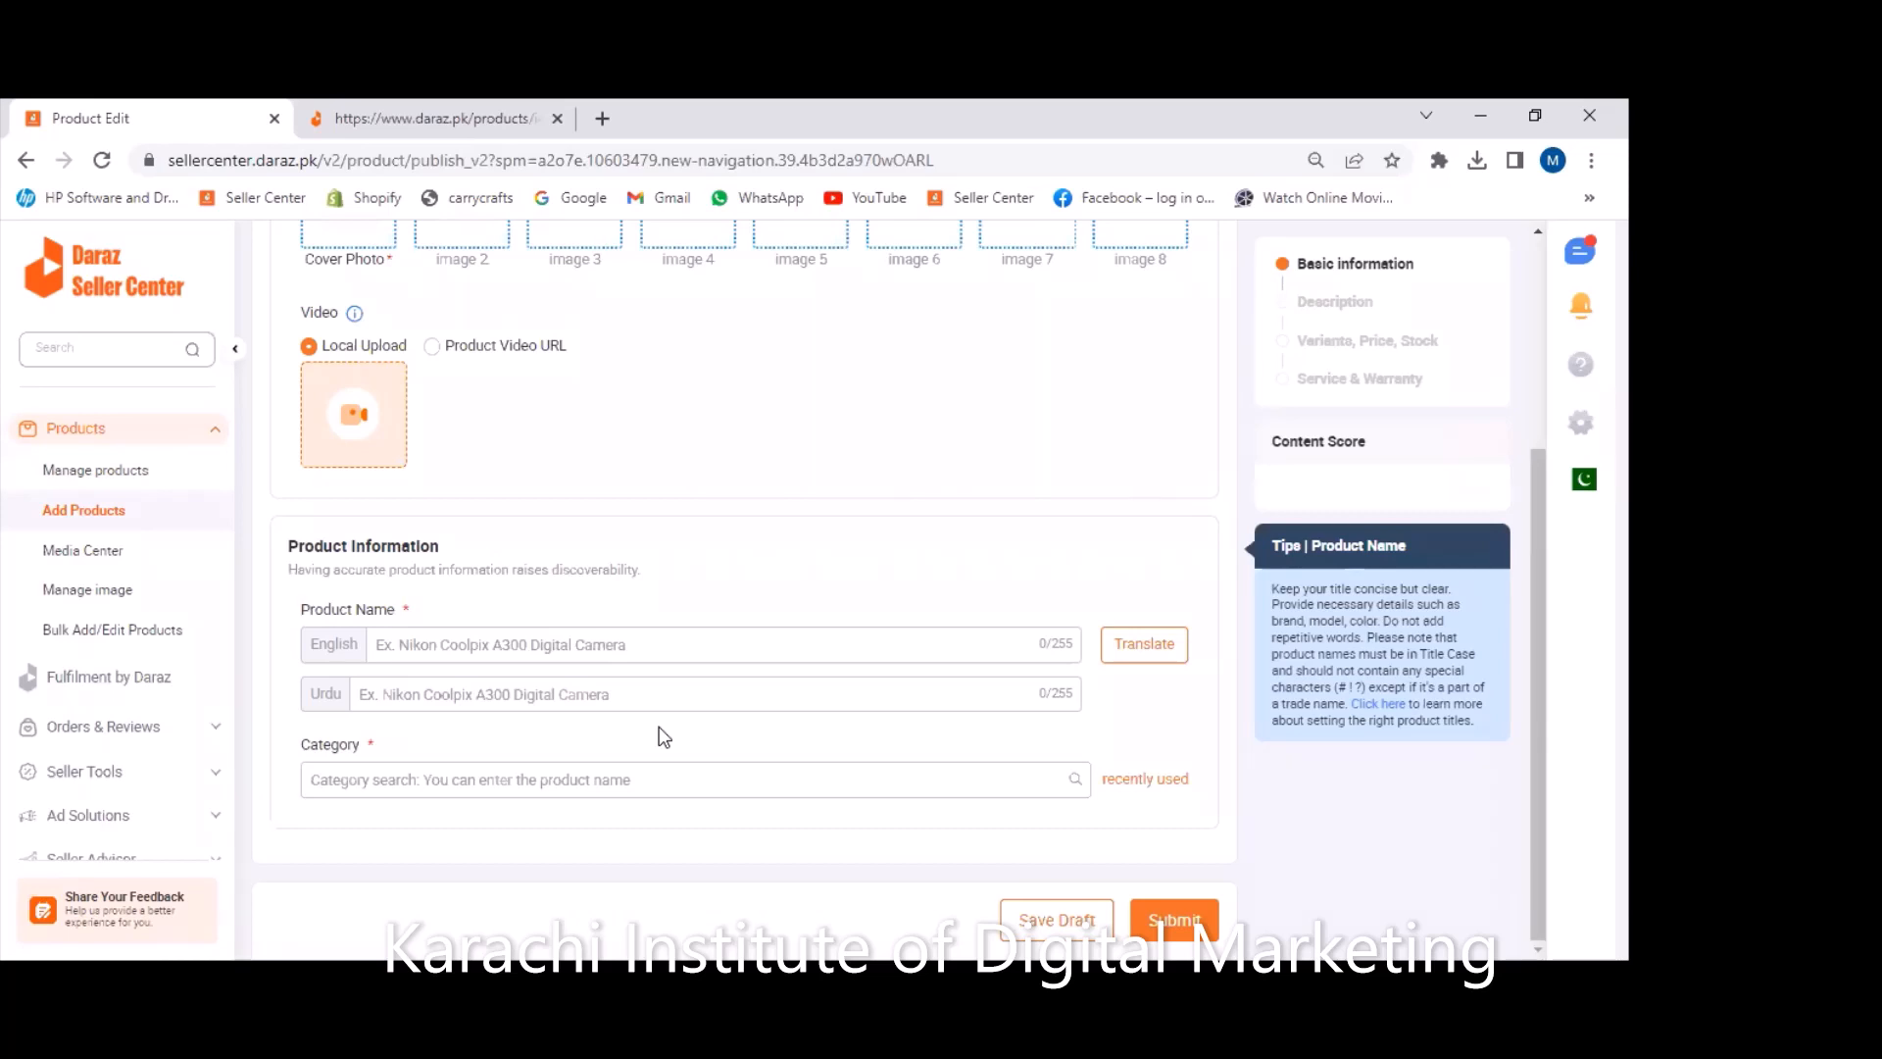
left_click(546, 776)
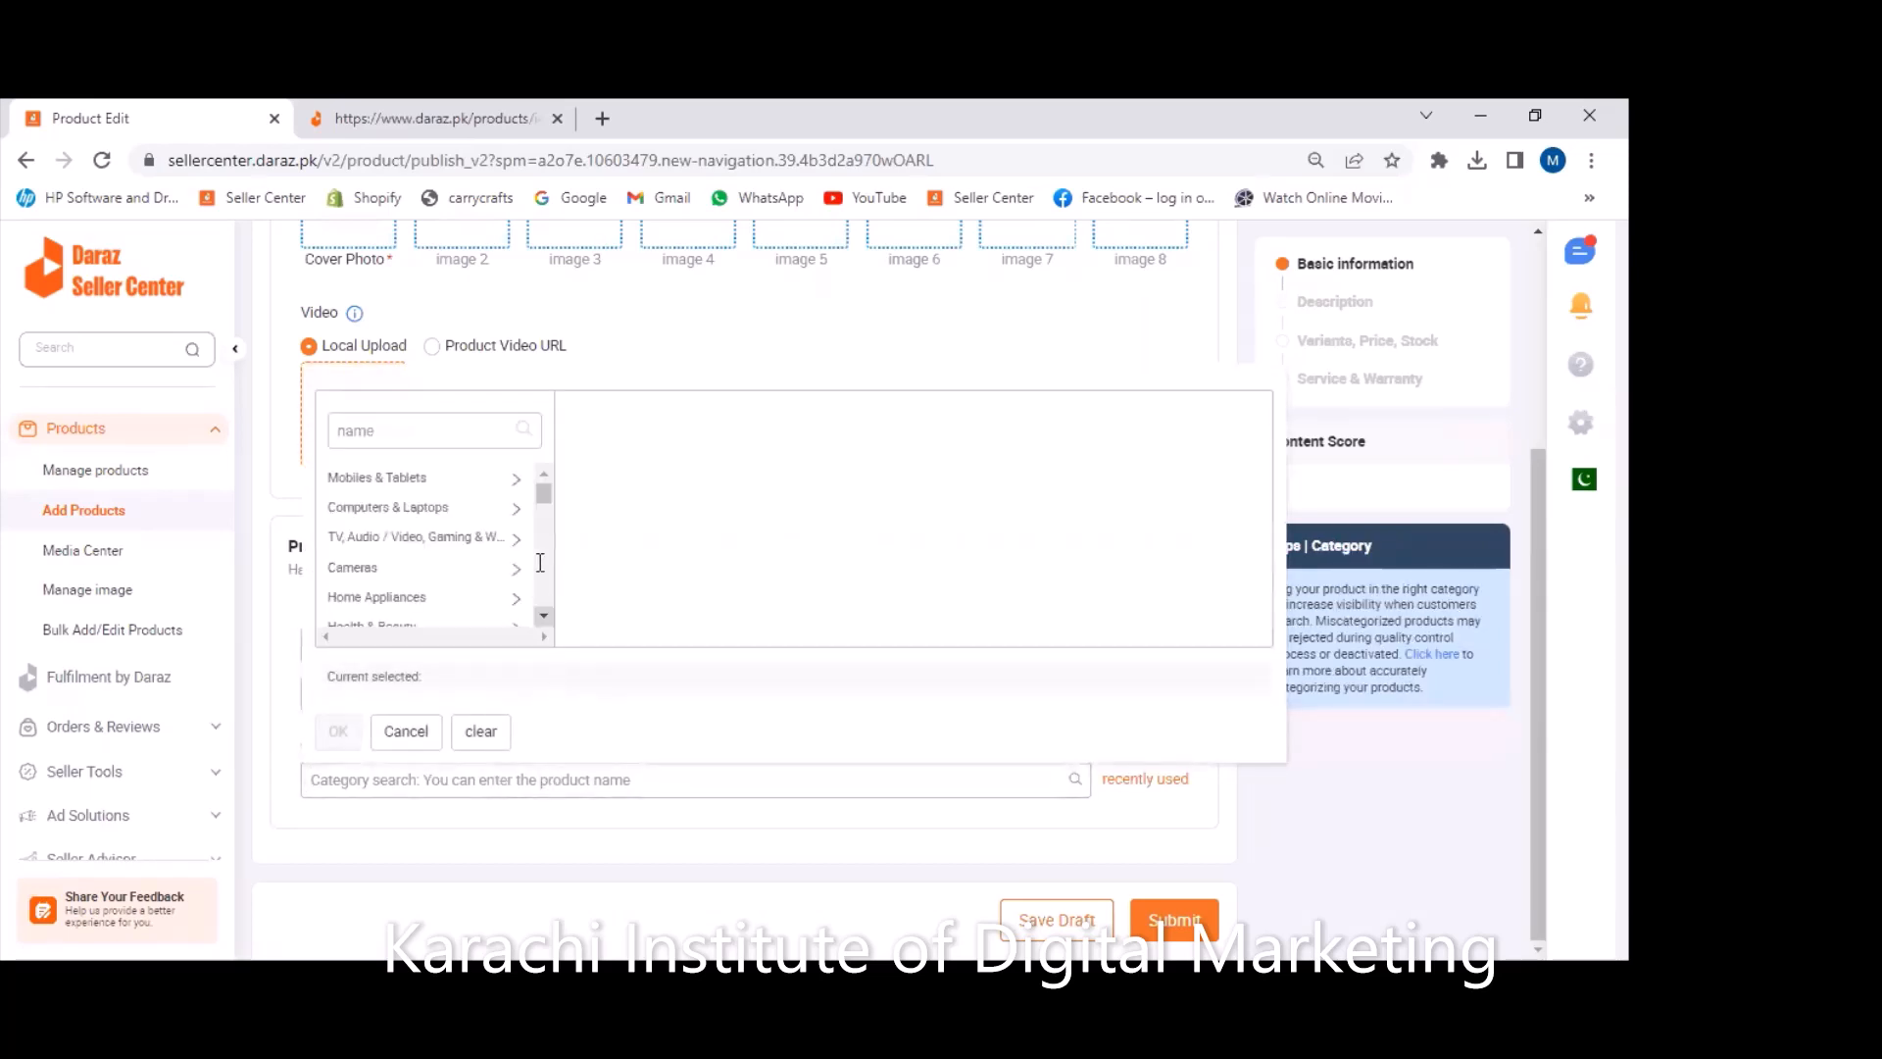
left_click(421, 549)
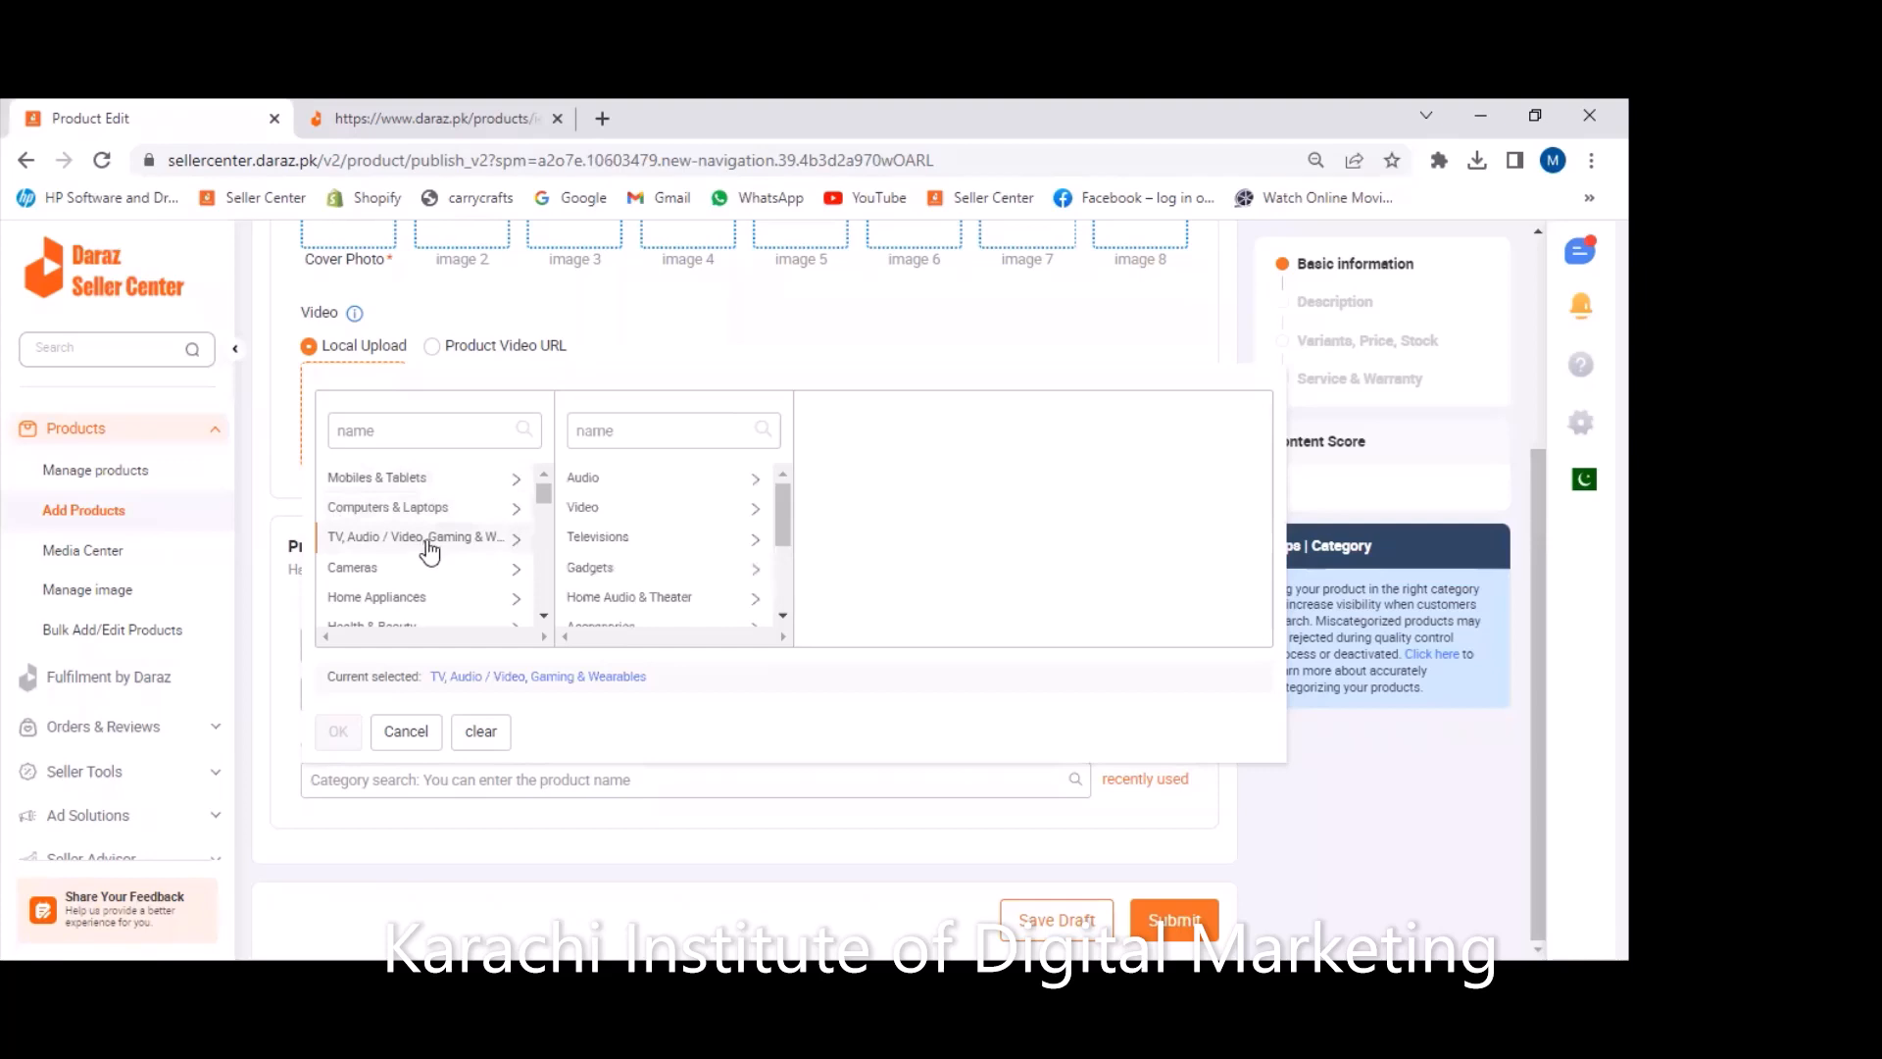
left_click(586, 480)
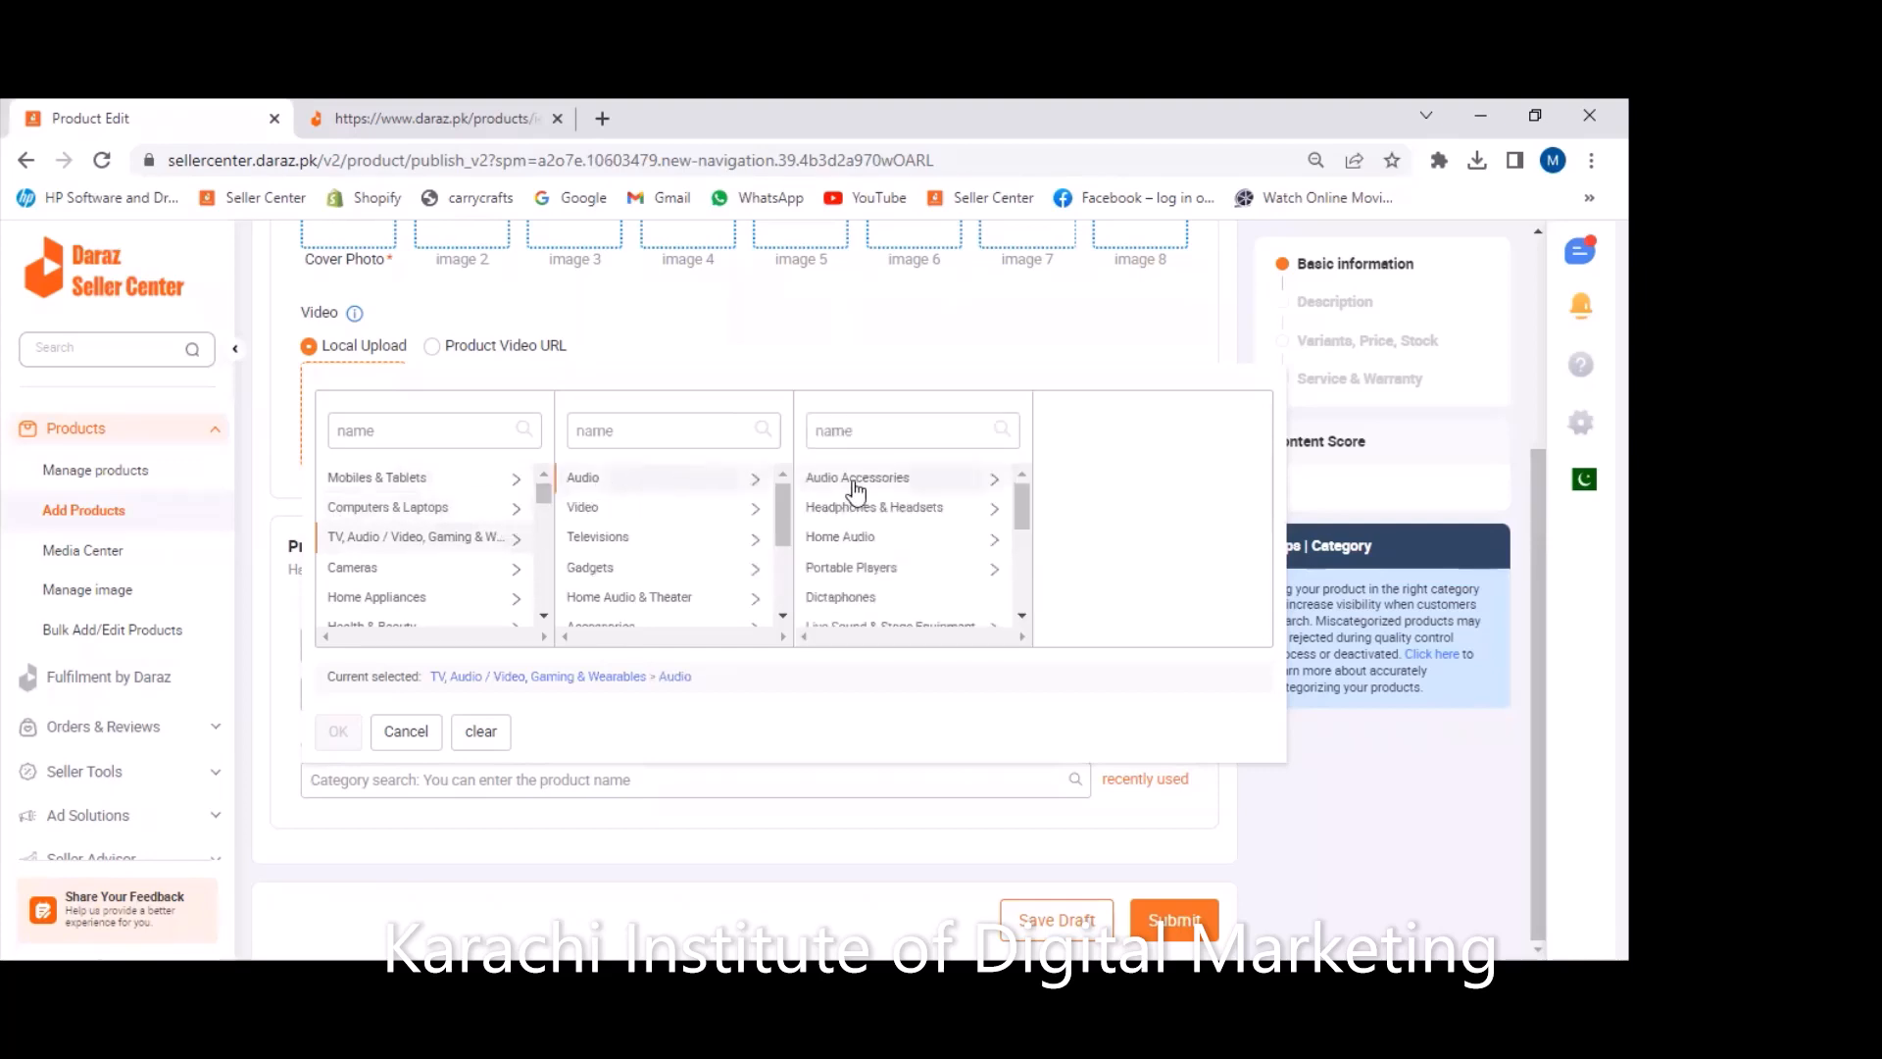
left_click(994, 487)
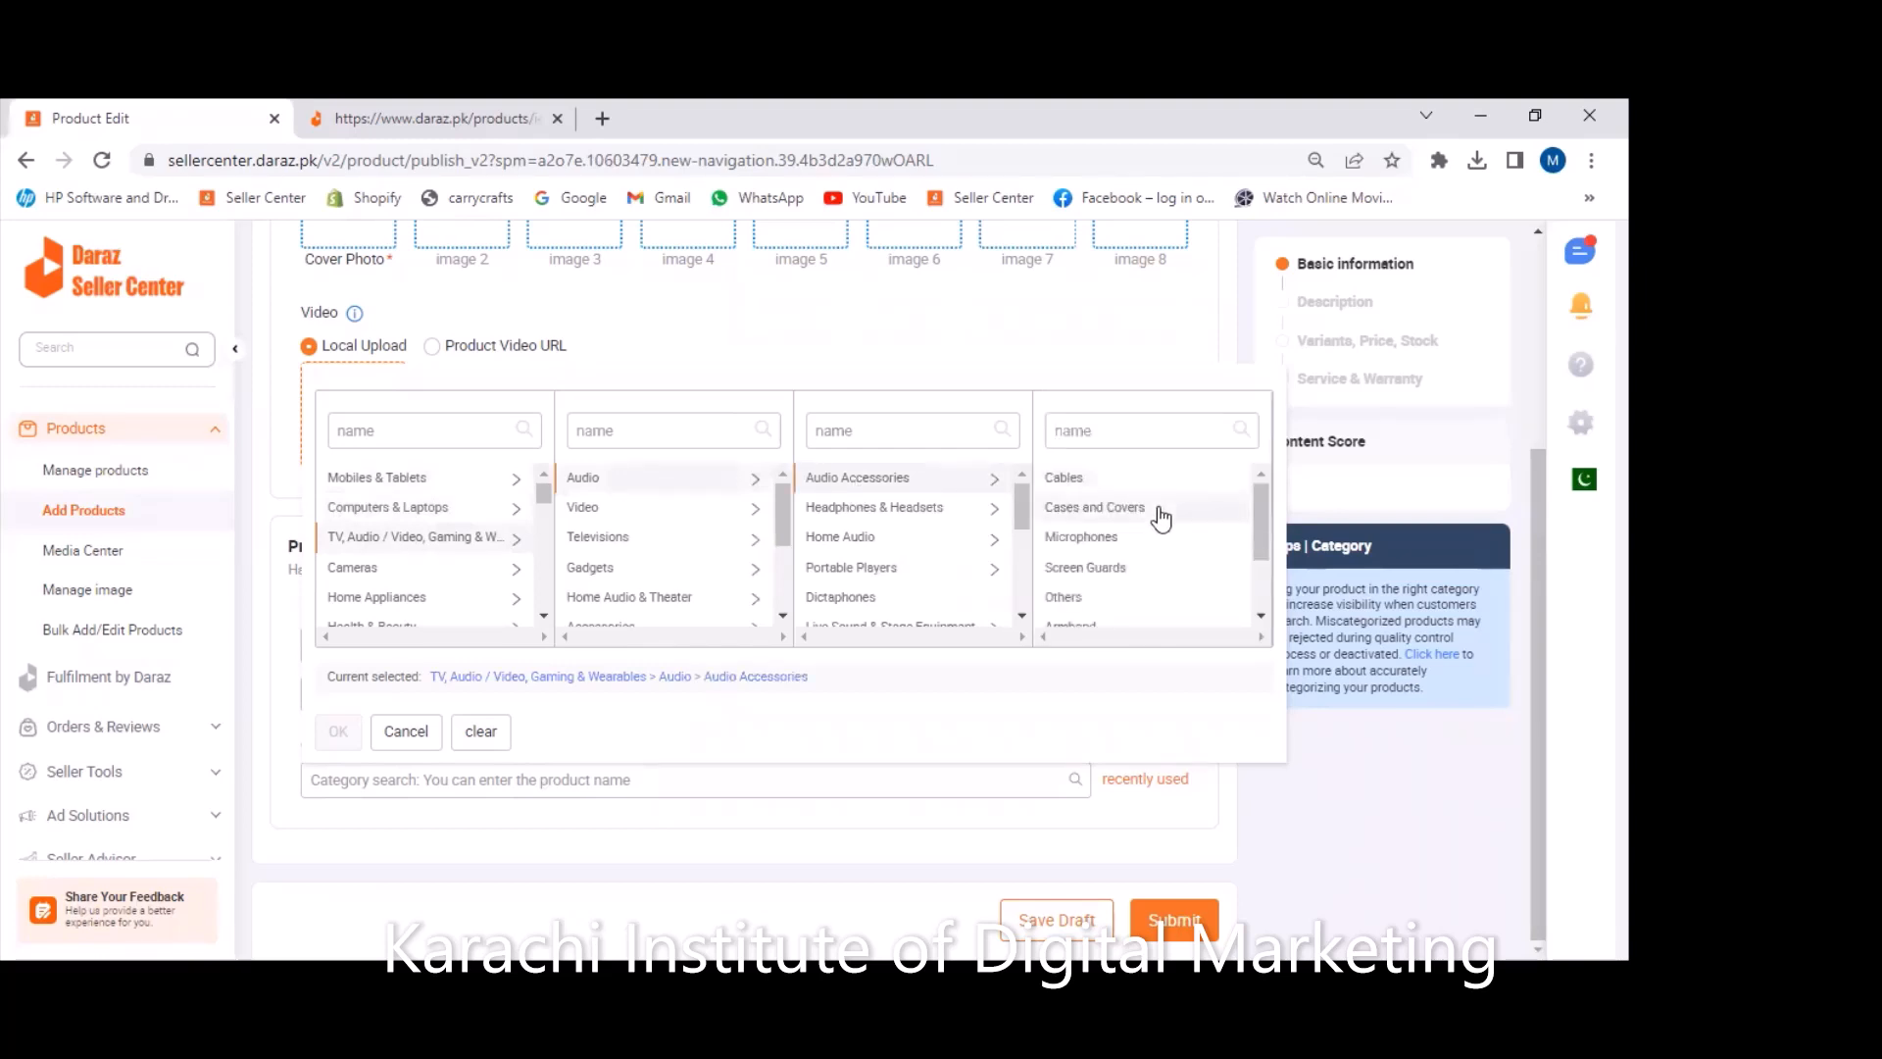
scroll(1146, 554, "down", 1)
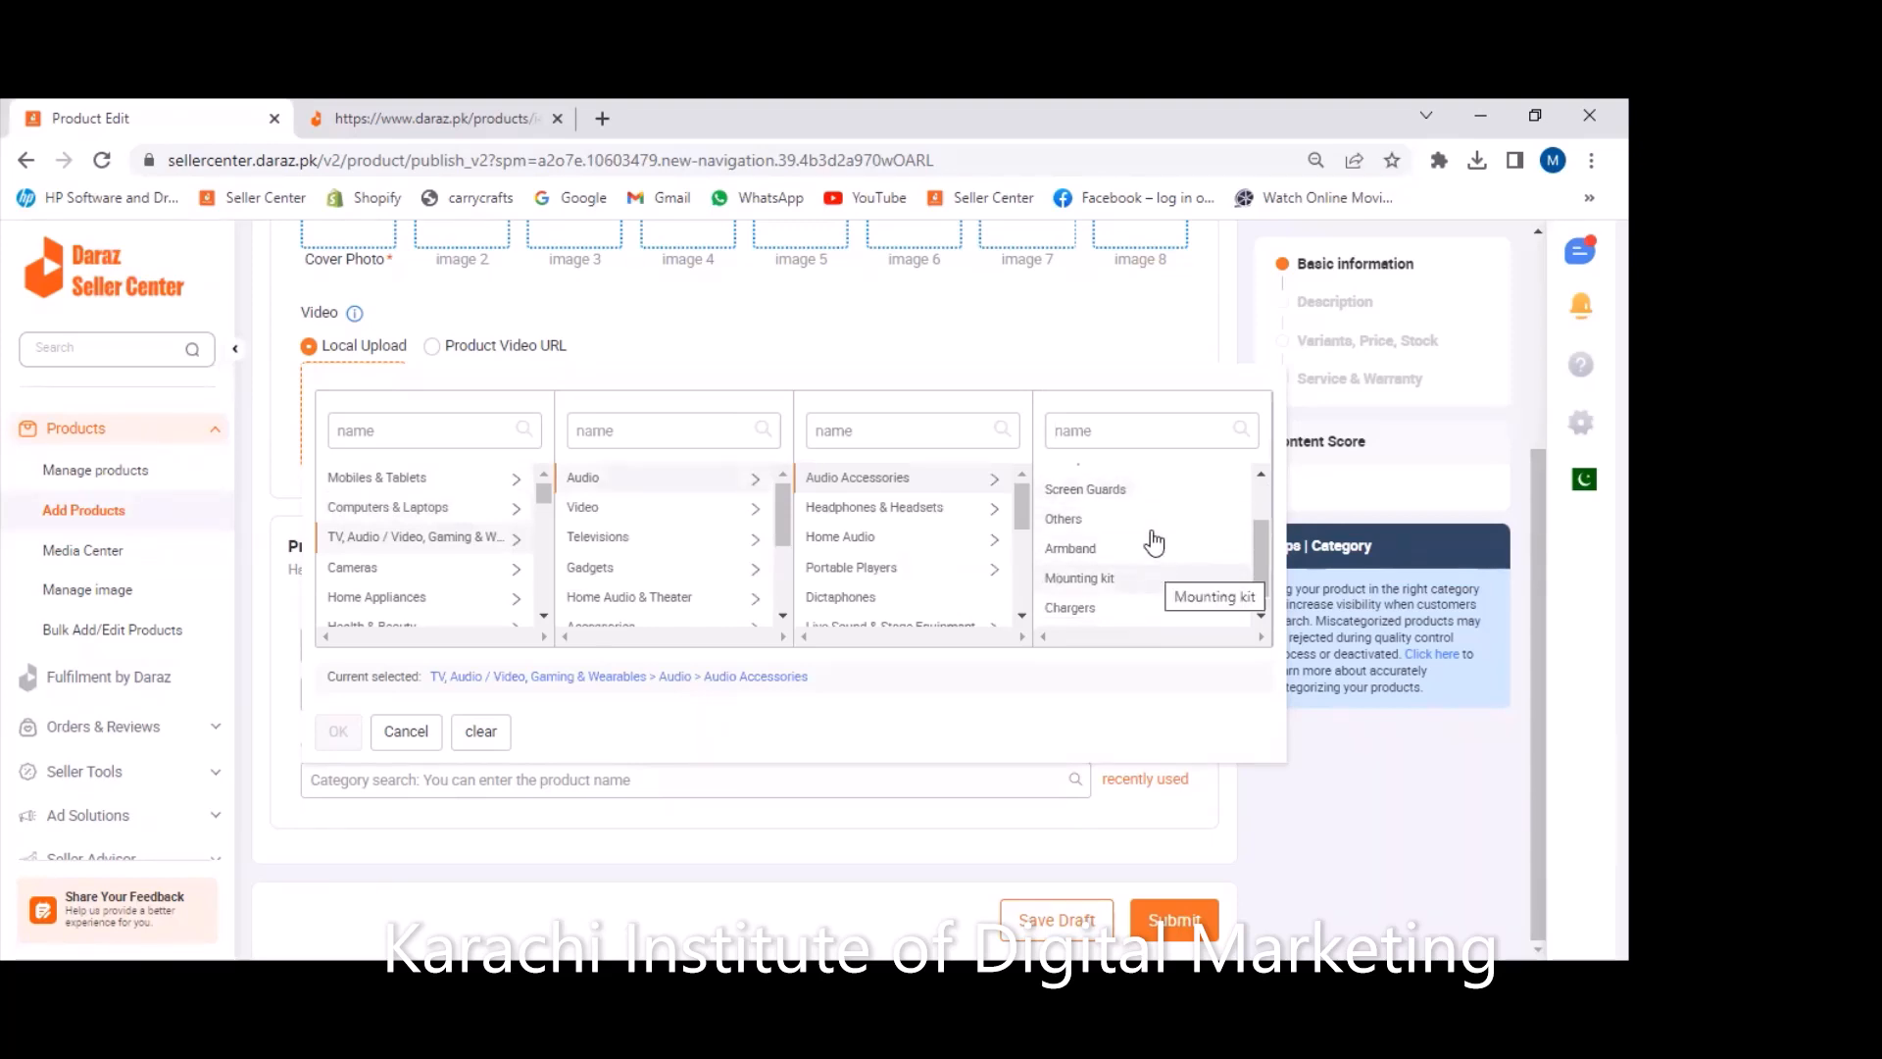
scroll(1152, 576, "down", 1)
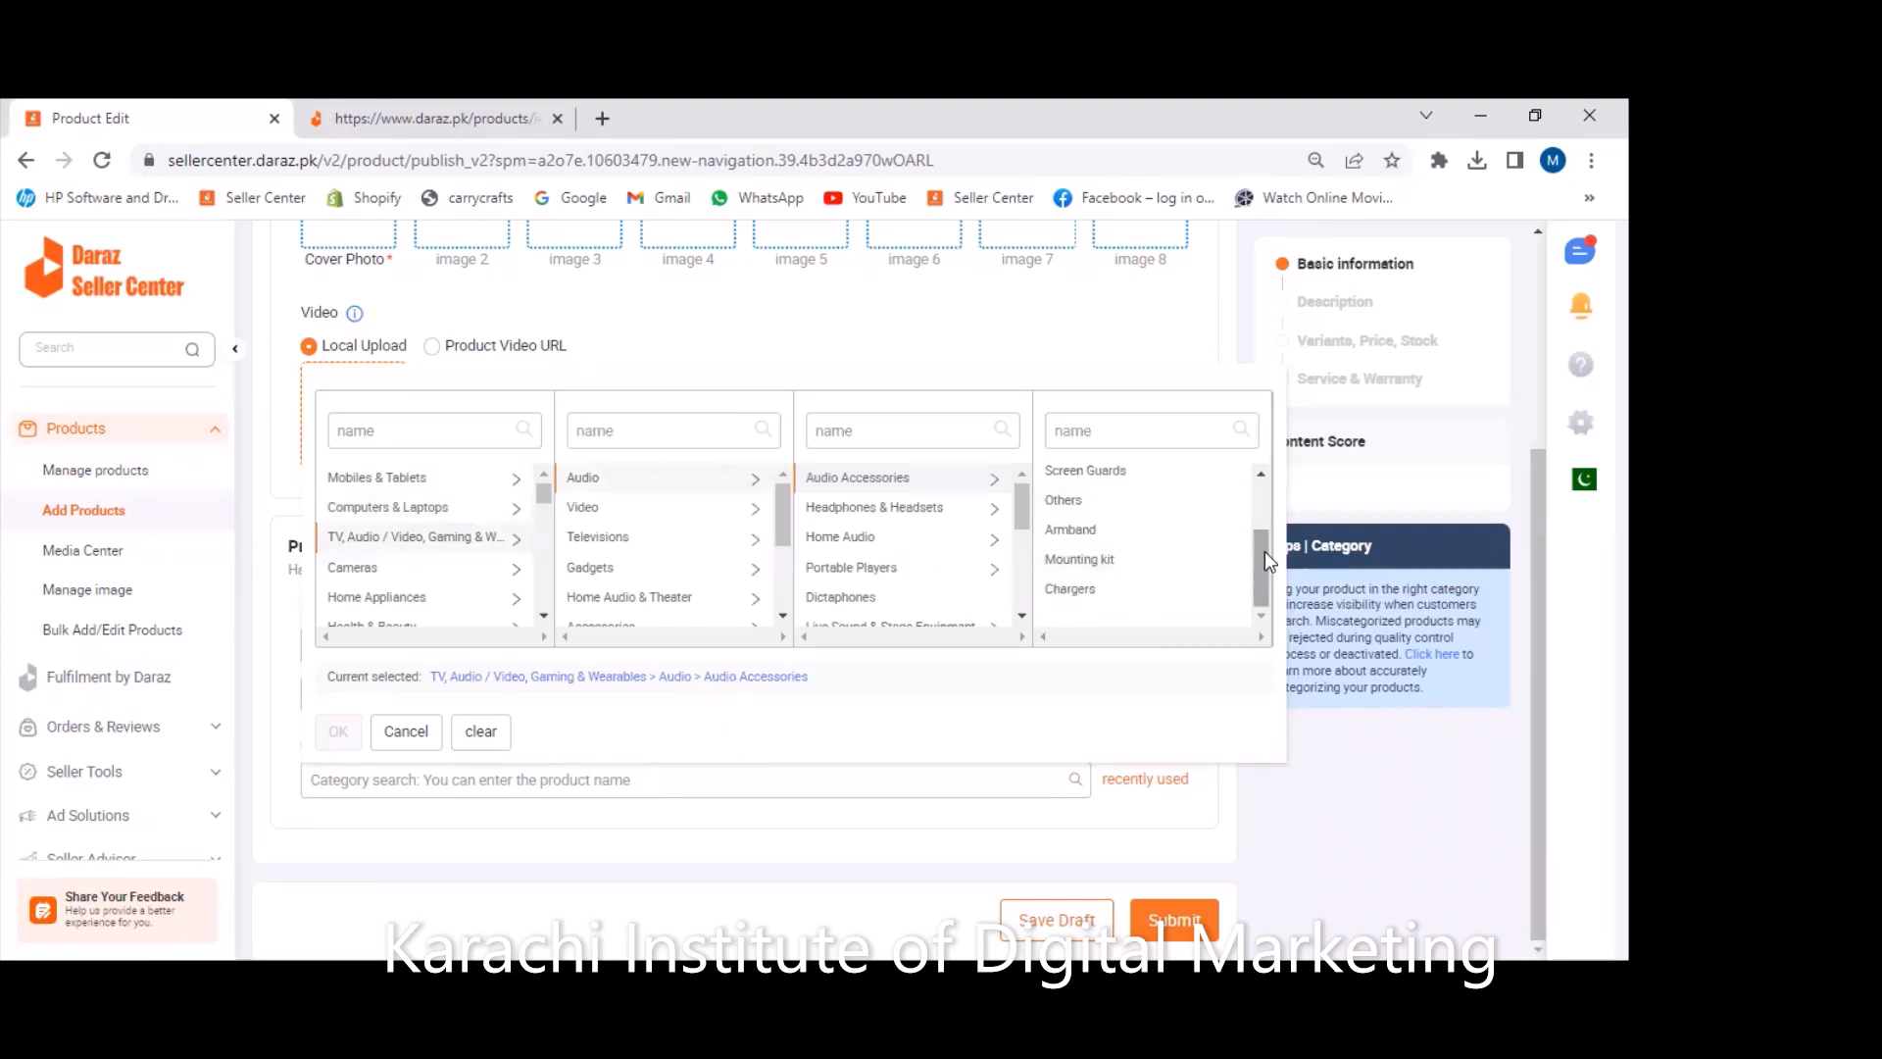
left_click_drag(1264, 549, 1266, 490)
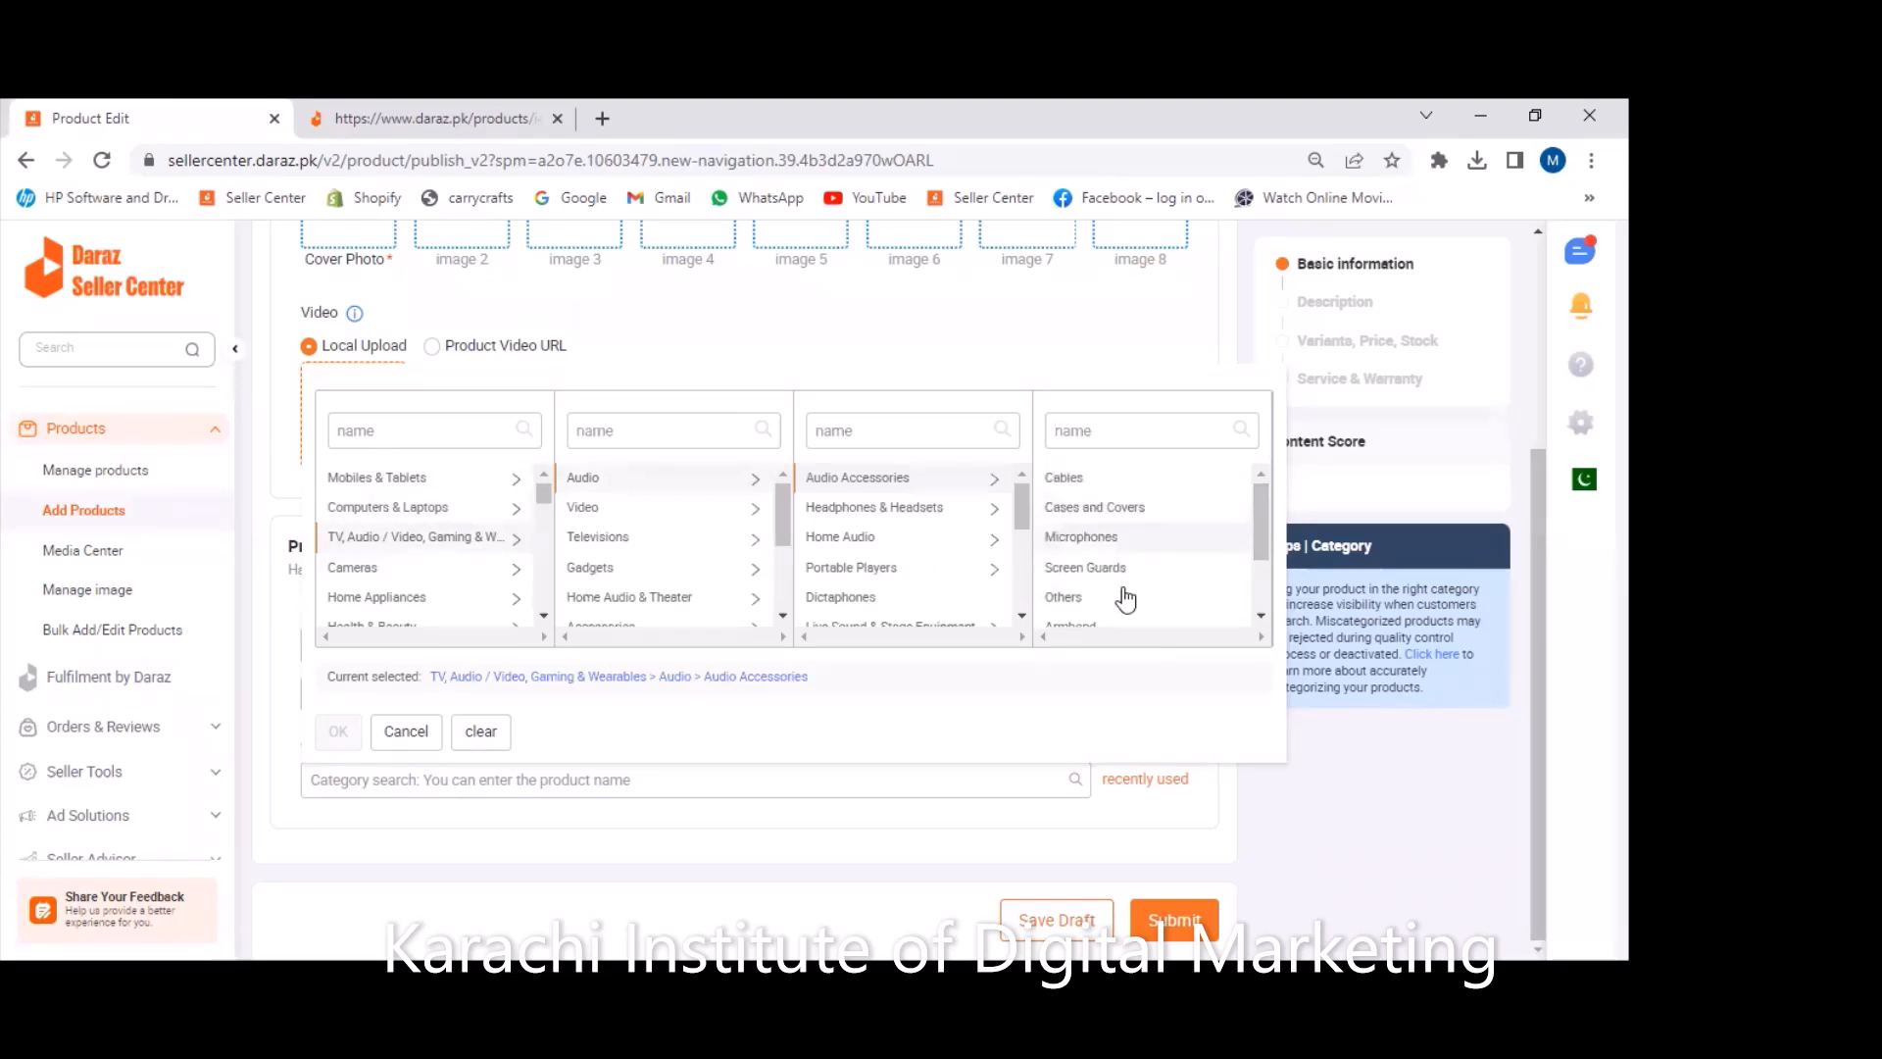
scroll(1108, 569, "down", 1)
left_click(1067, 520)
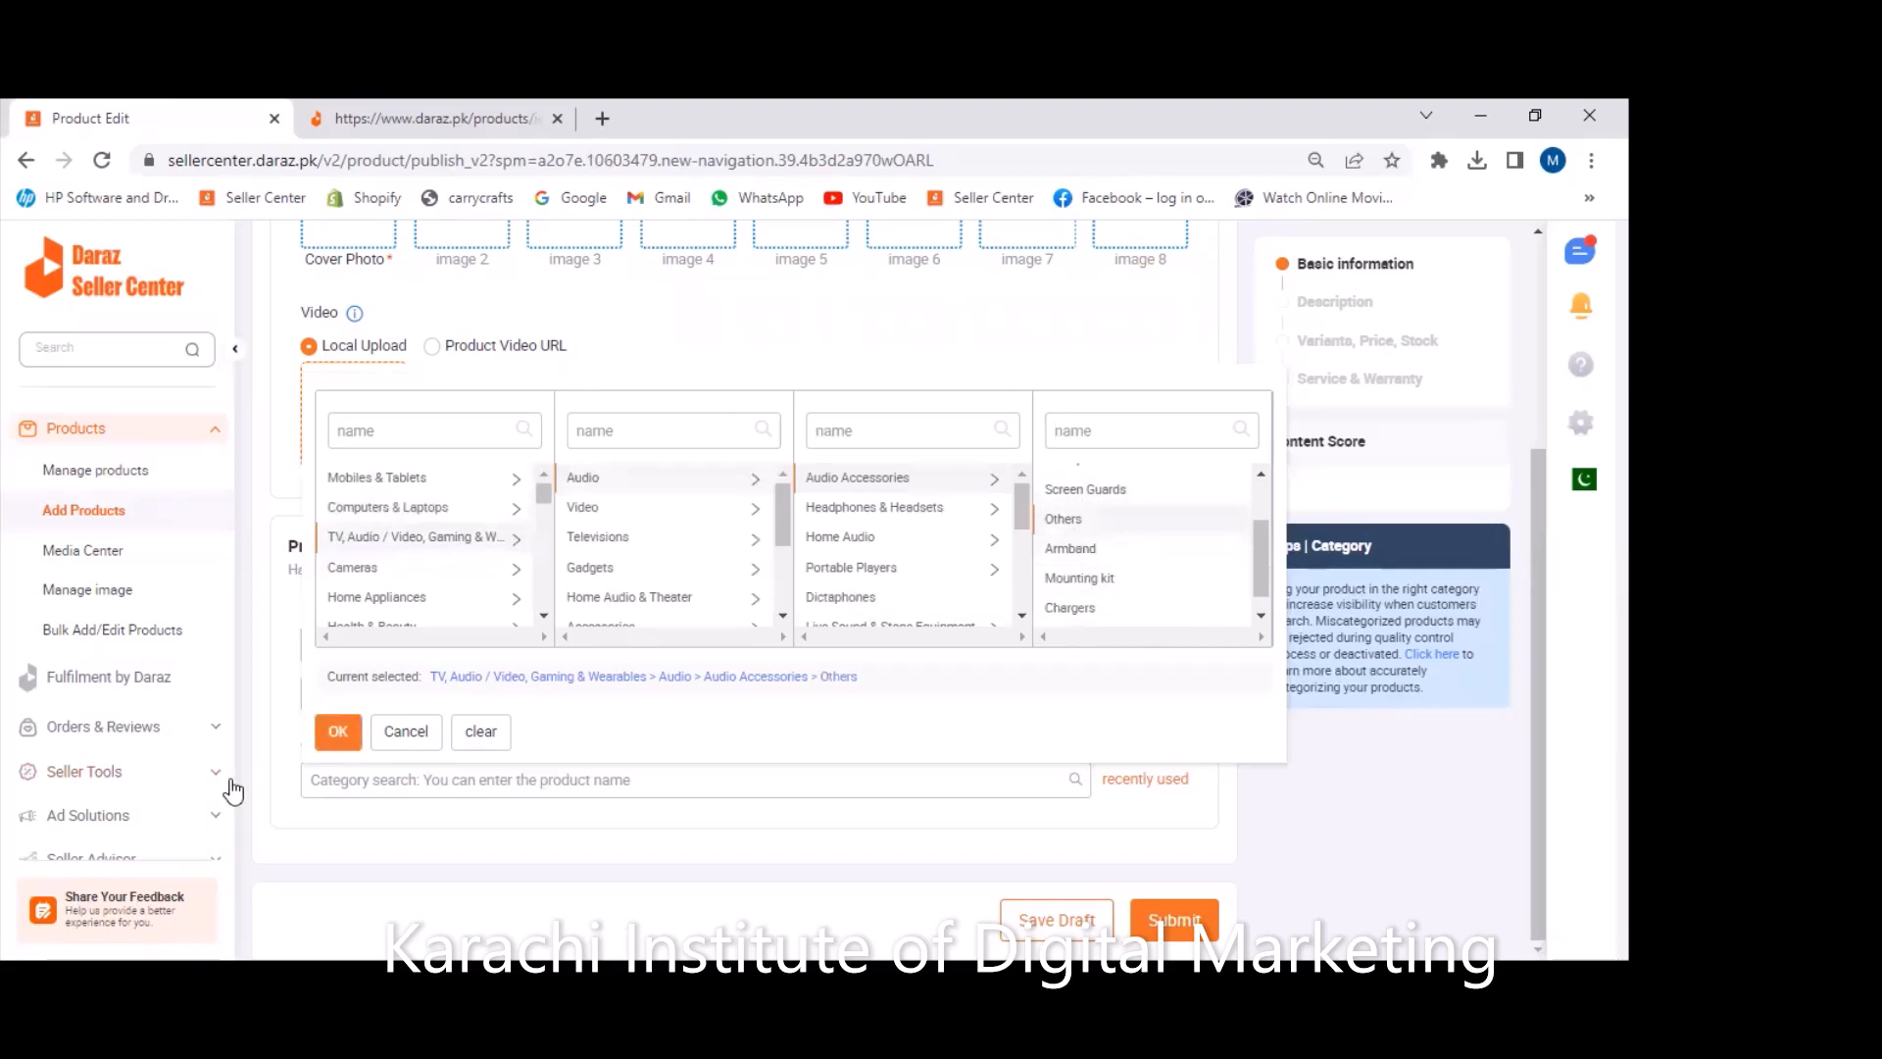
left_click(338, 731)
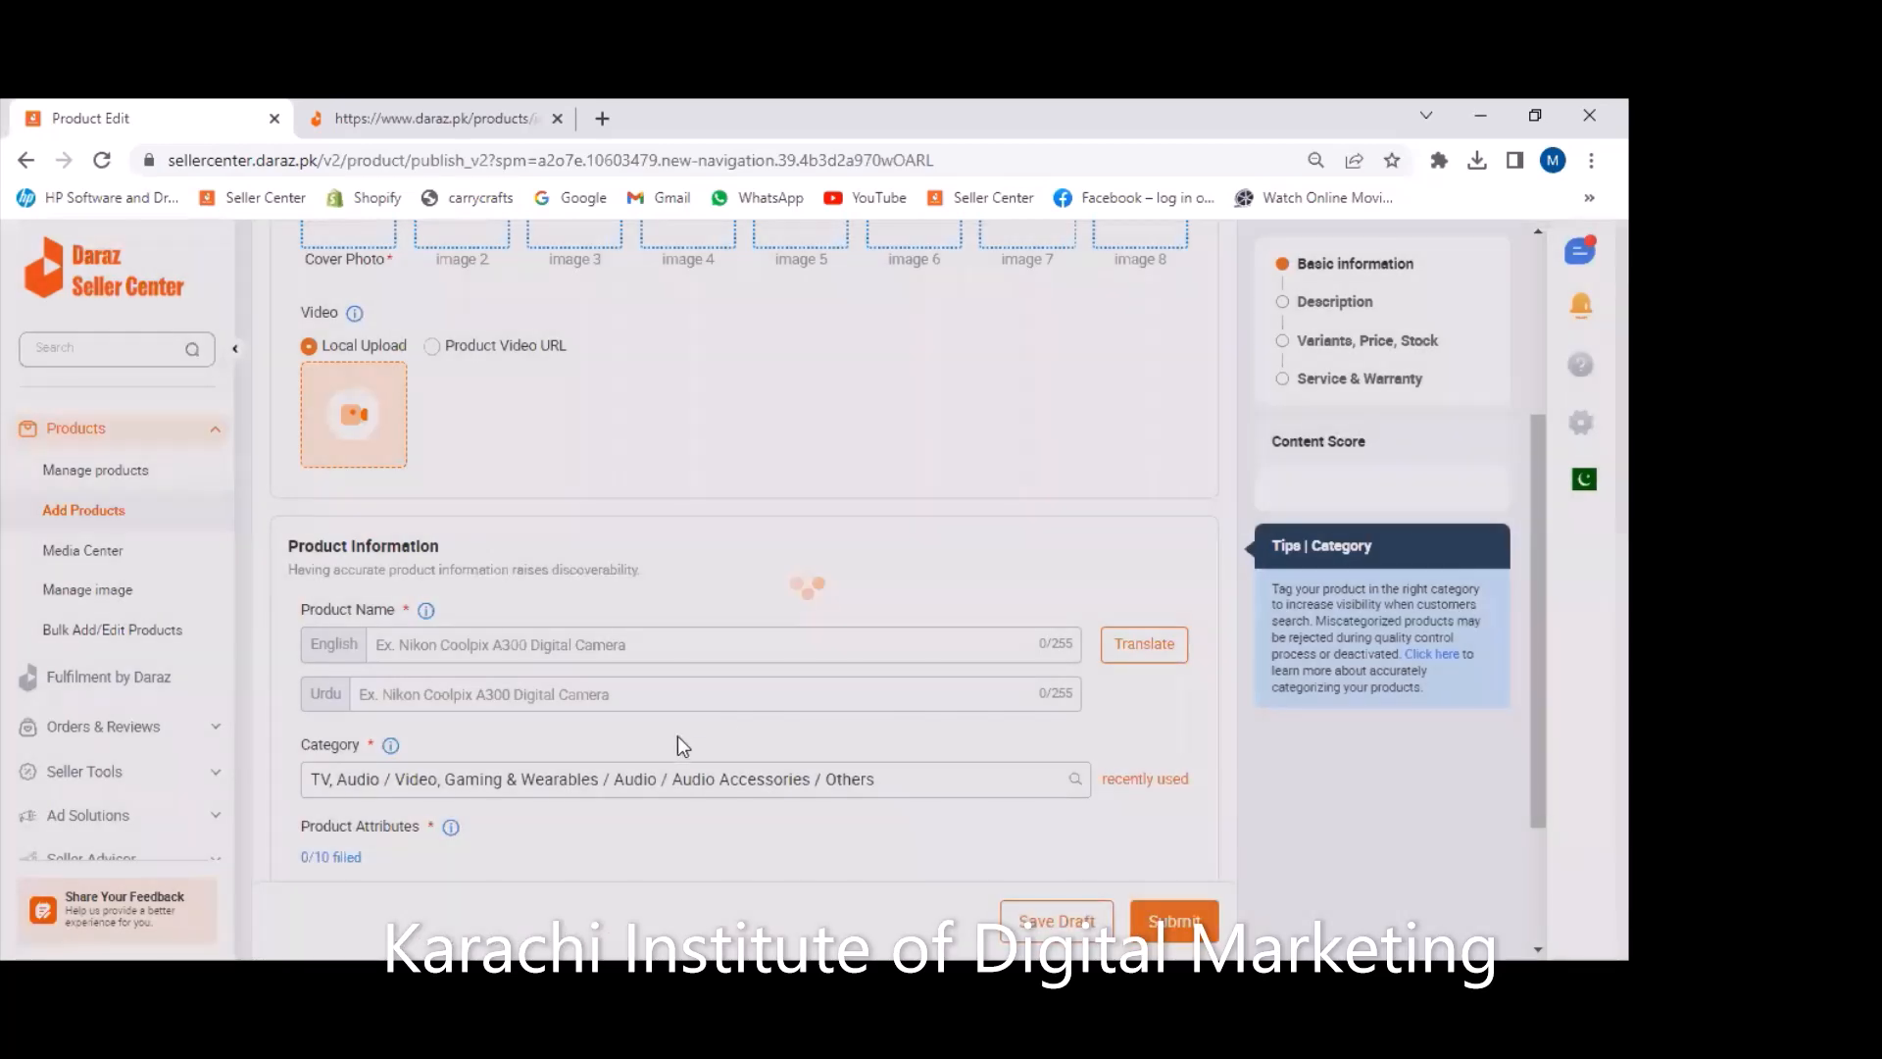
Set the product's brand attribute to No Brand
scroll(692, 730, "down", 3)
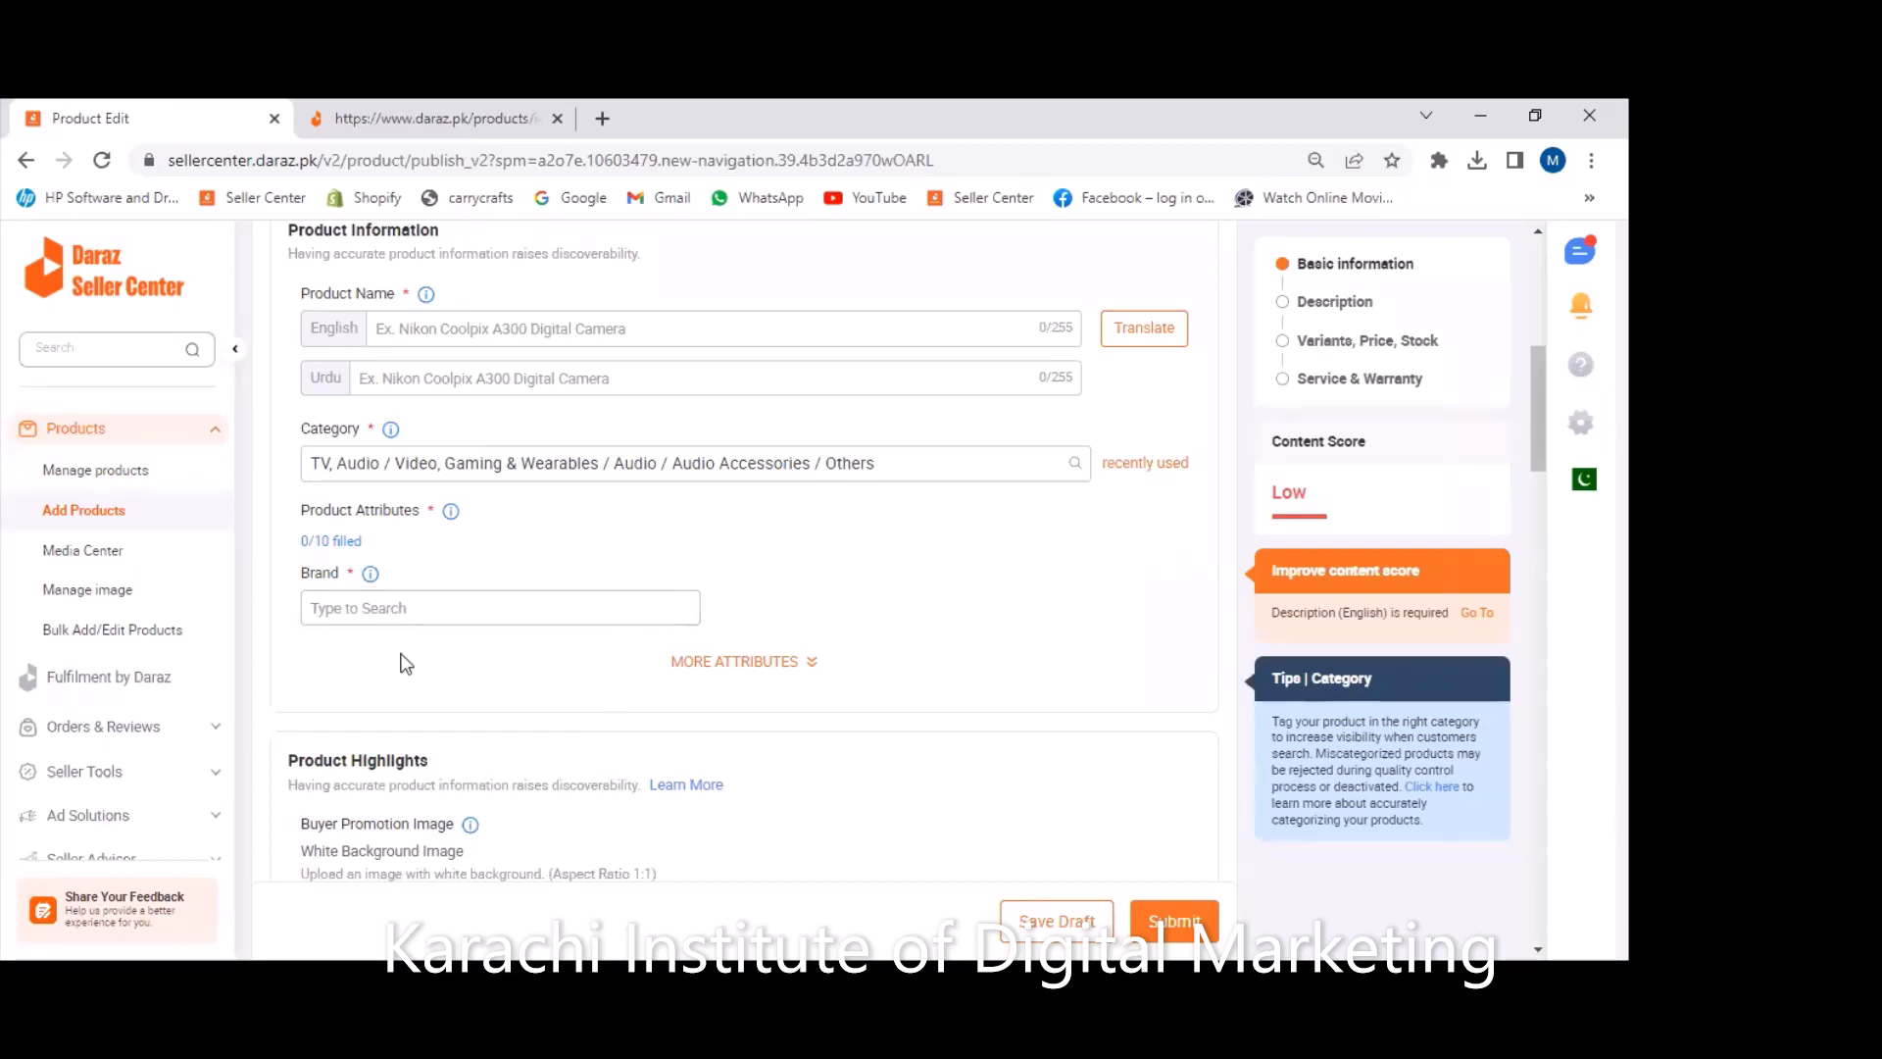
left_click(407, 609)
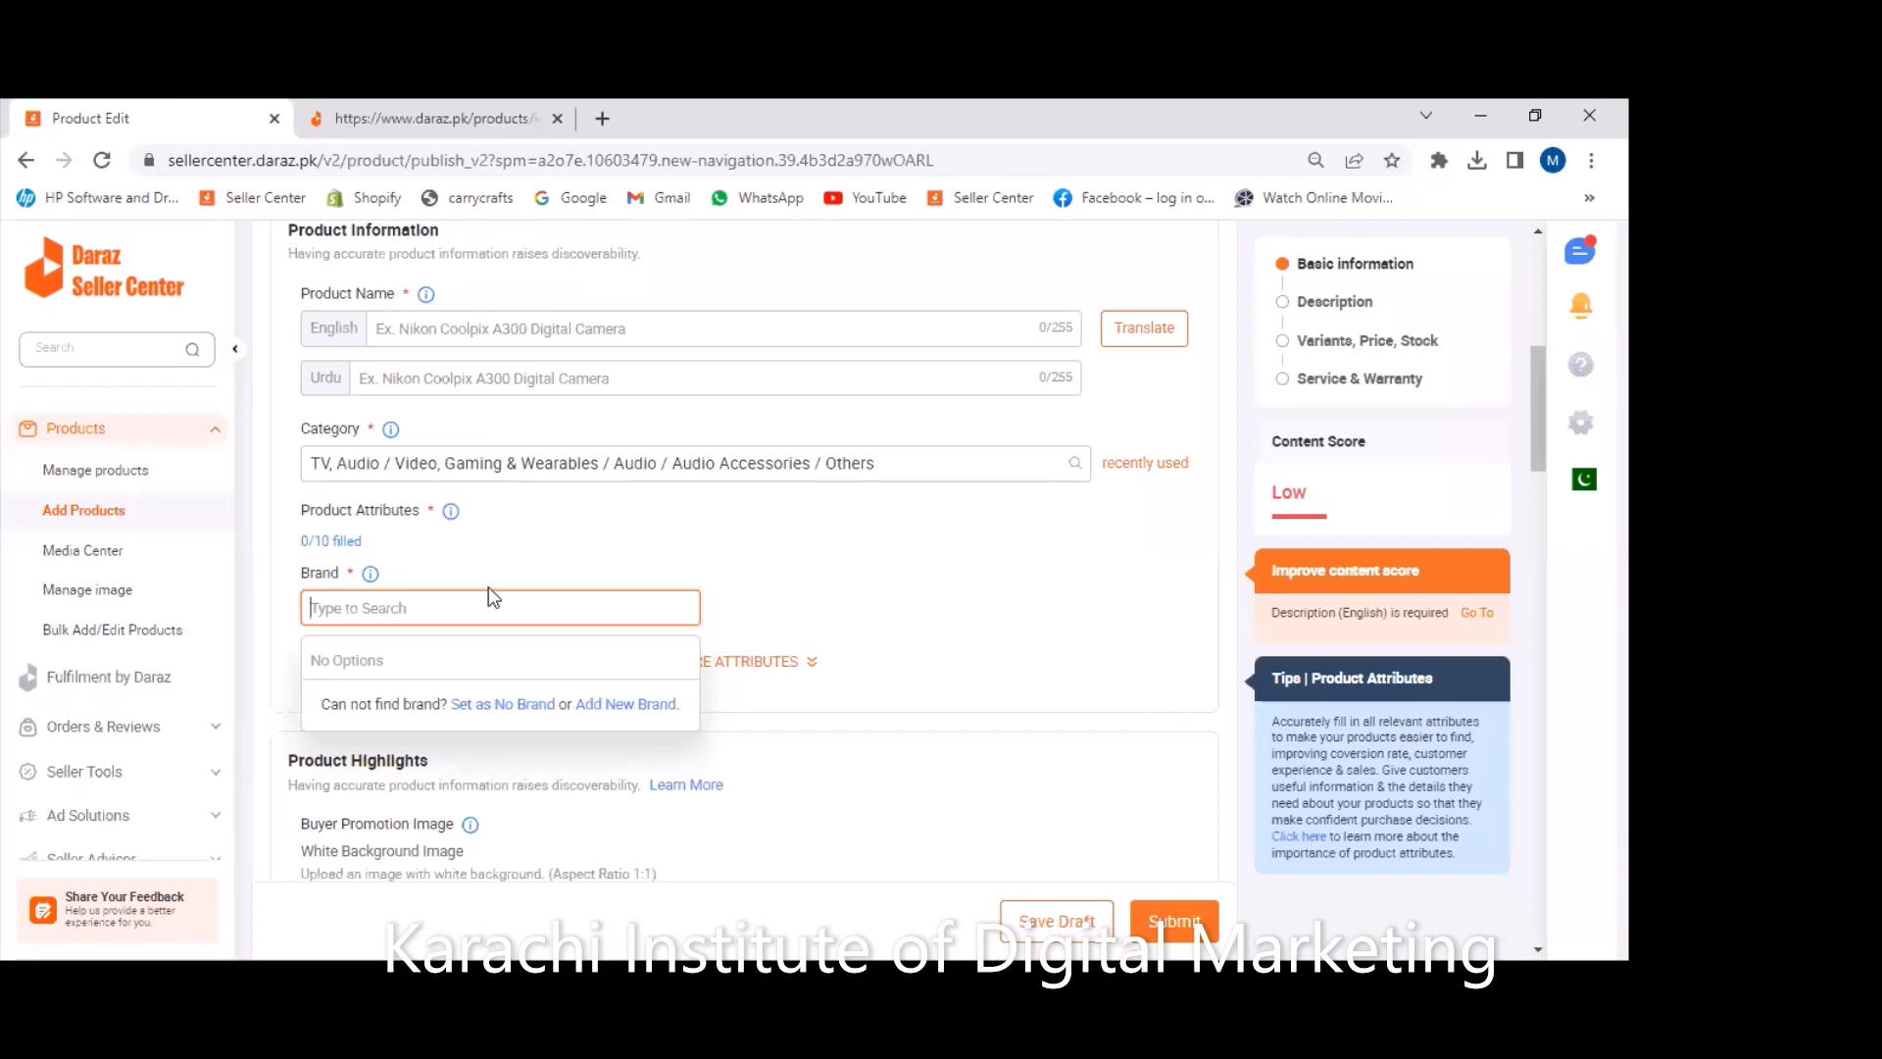
left_click(500, 557)
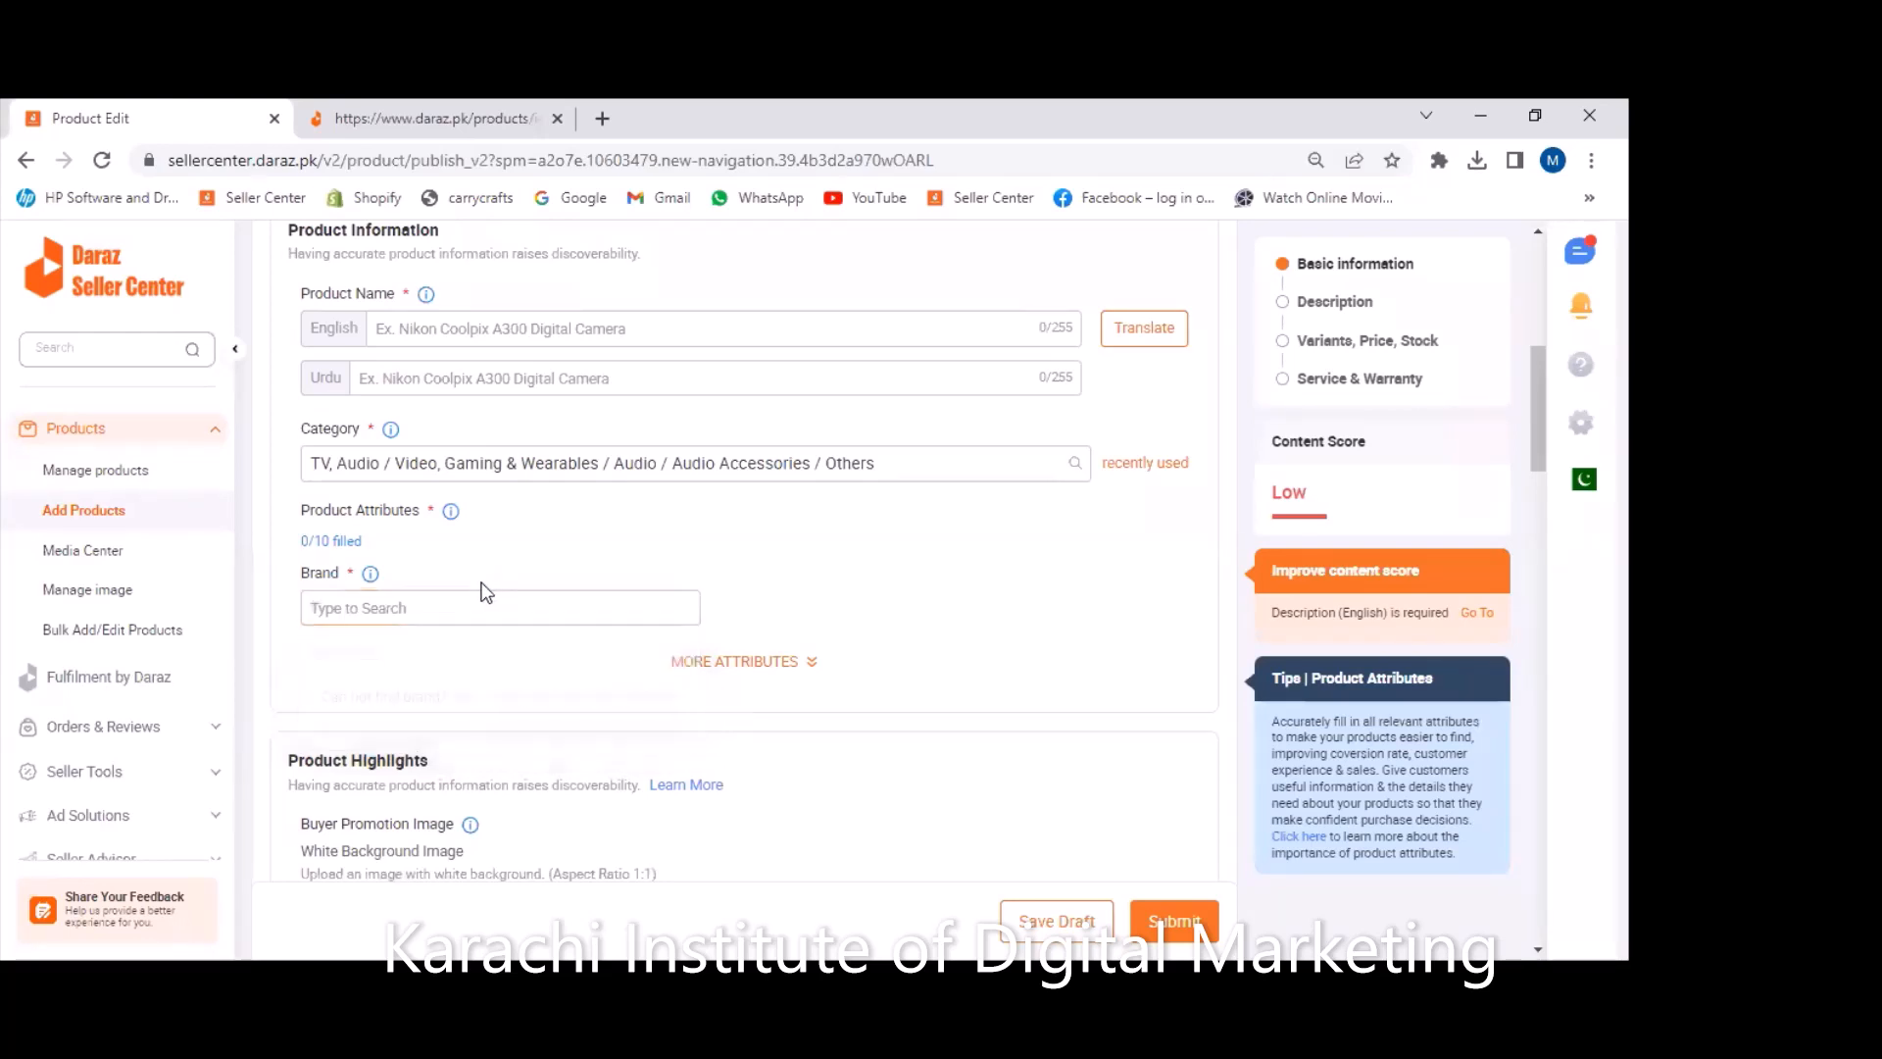
left_click(472, 607)
left_click(498, 705)
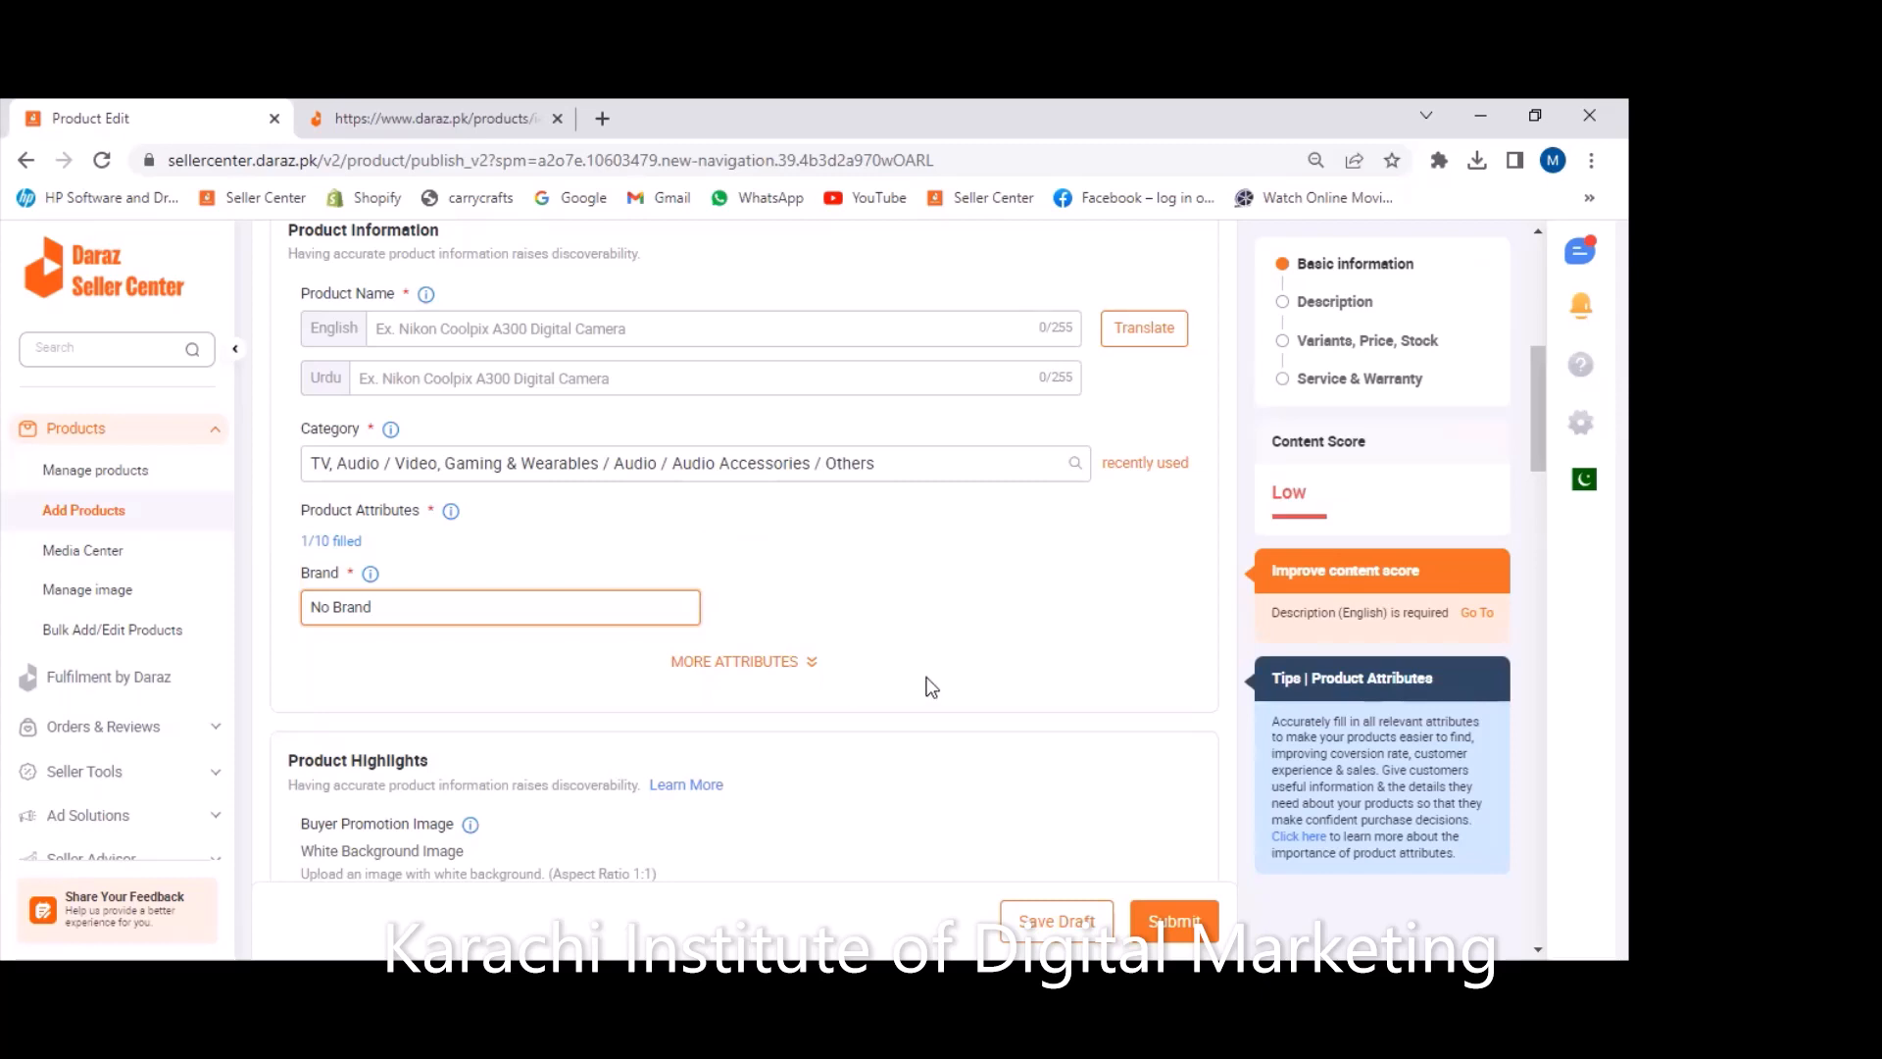
Open the seller account's profile page and examine its general account details and holiday mode settings
scroll(1218, 433, "up", 2)
left_click(1580, 422)
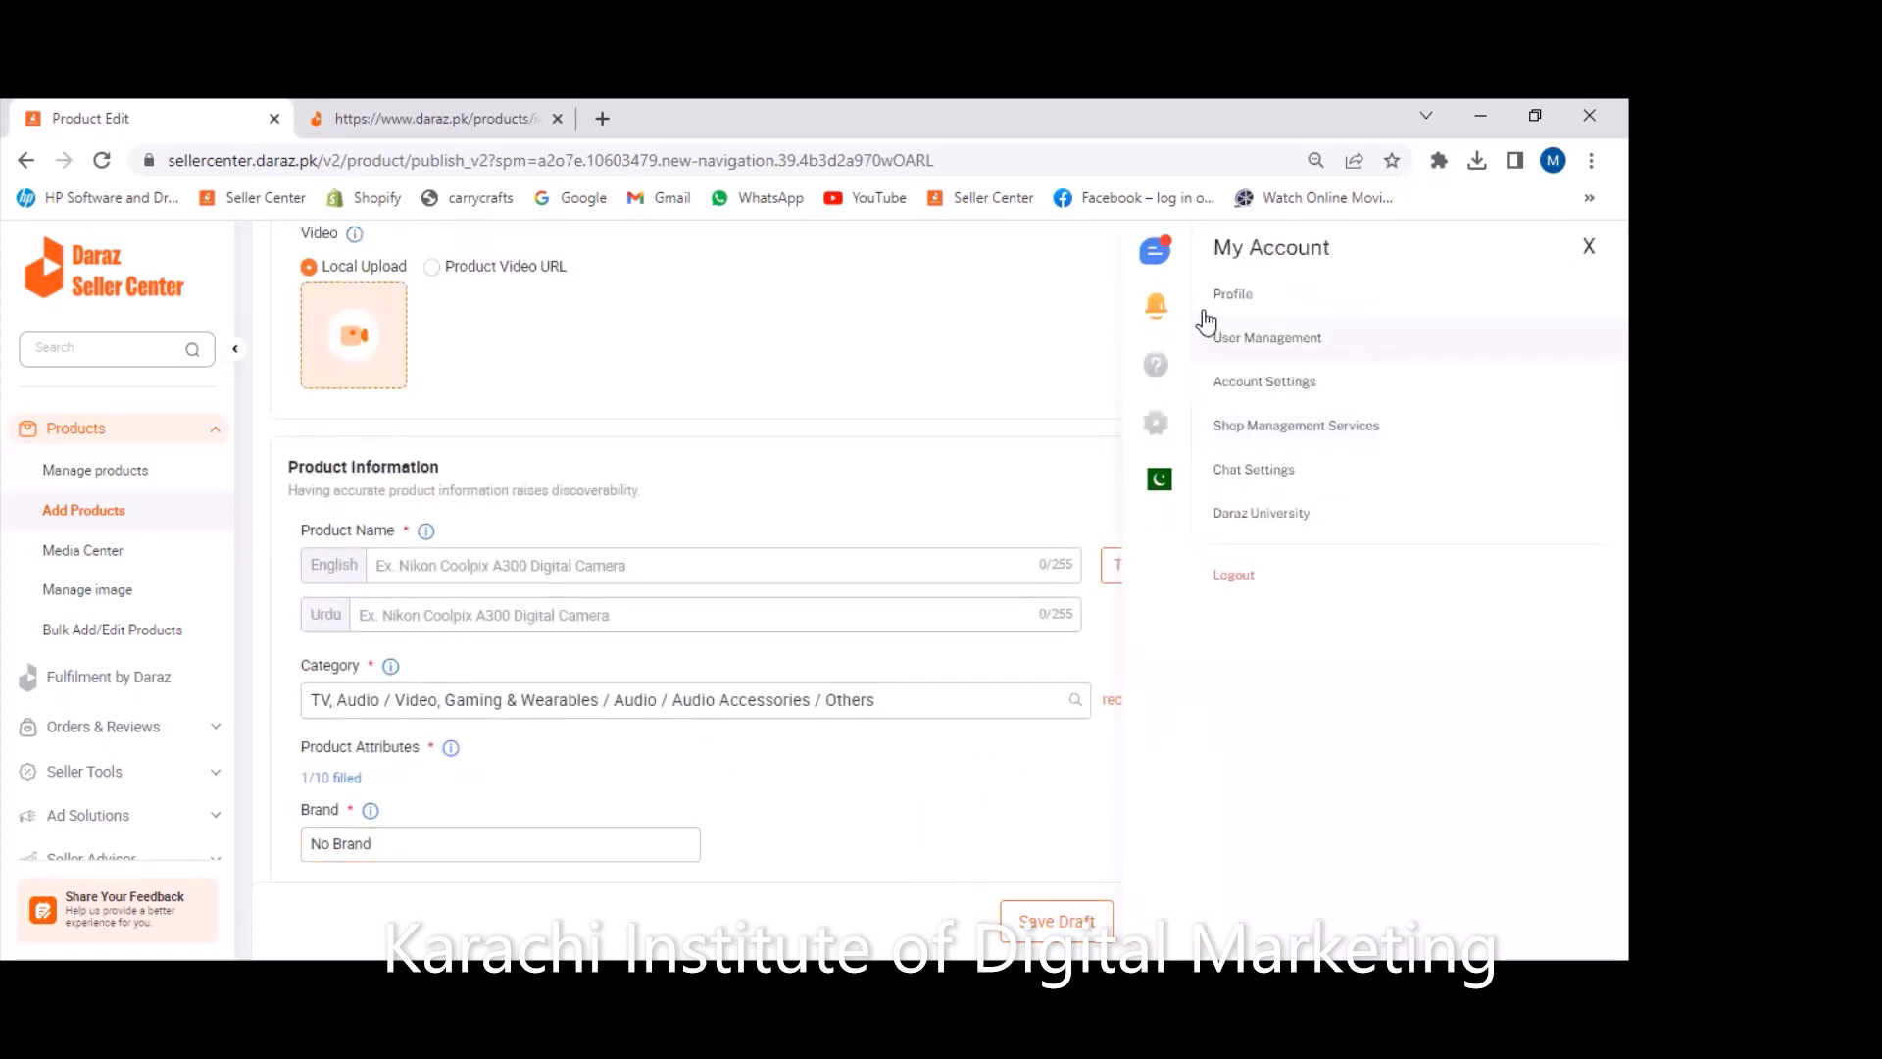
left_click(1243, 297)
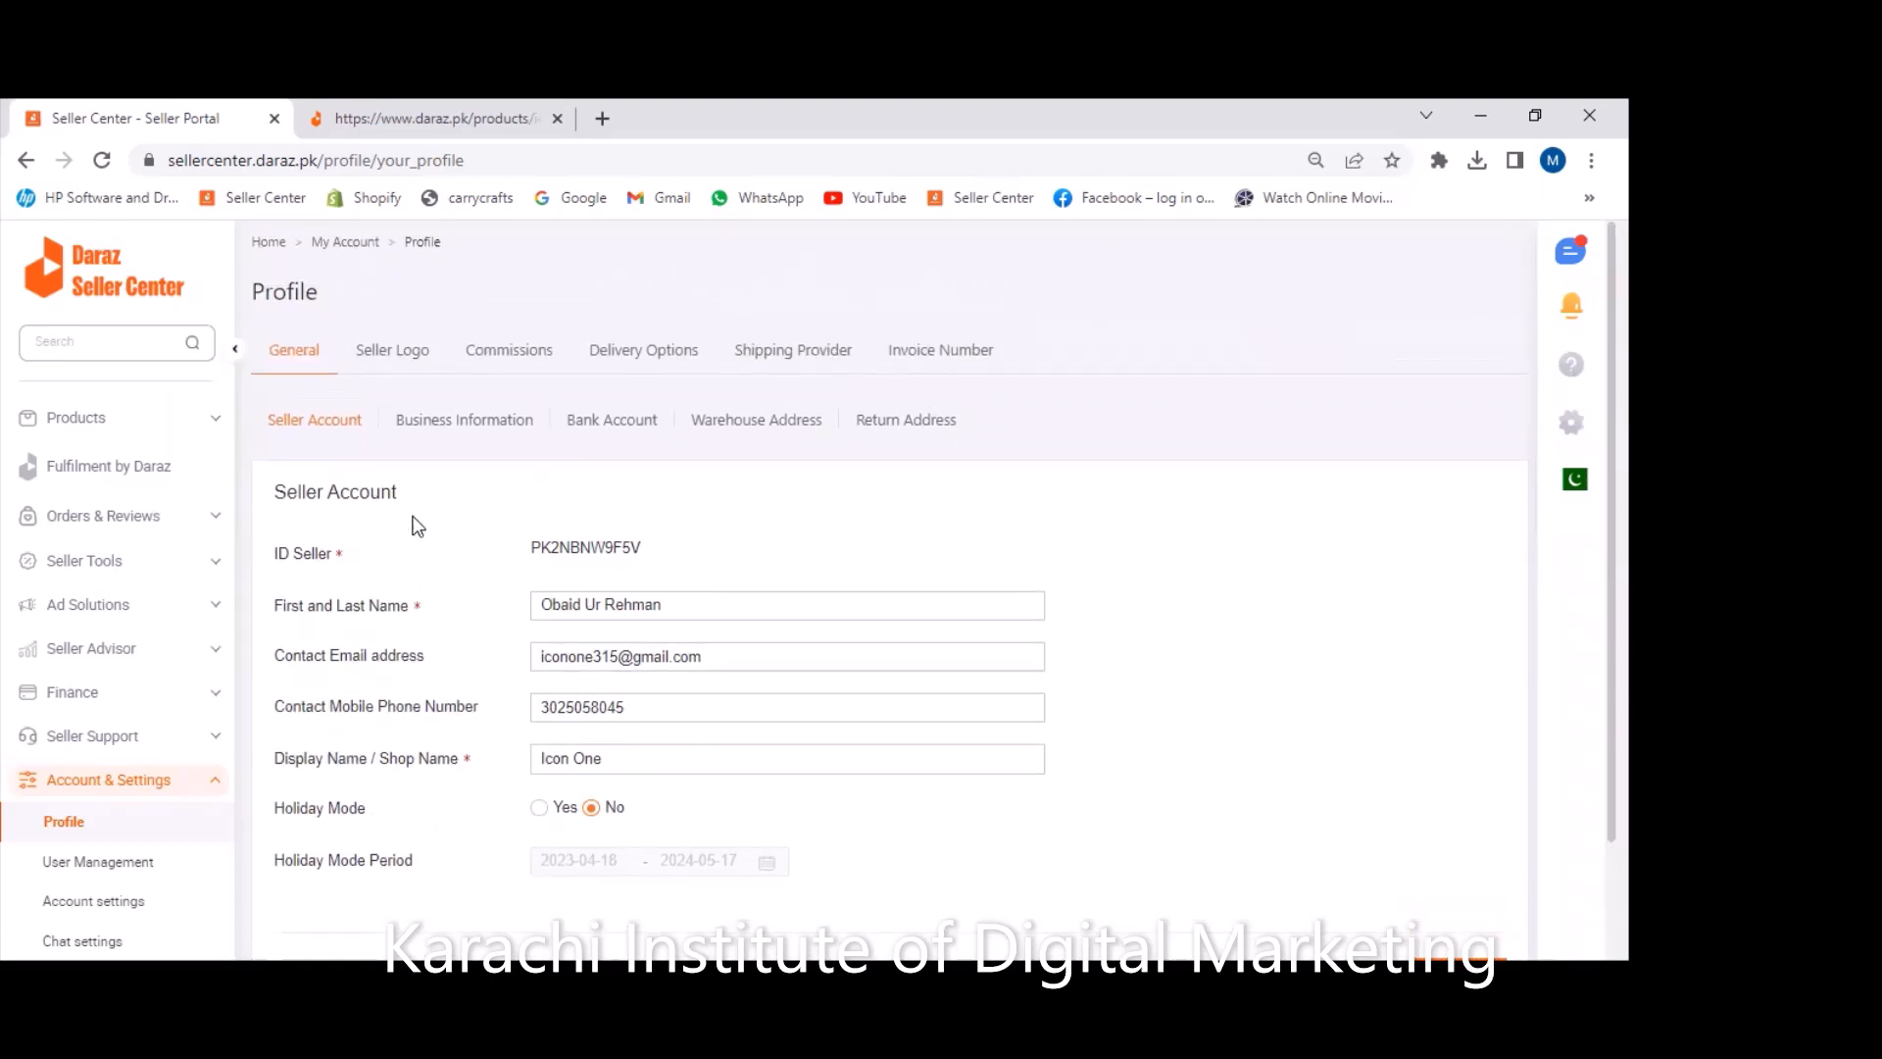
scroll(450, 387, "down", 2)
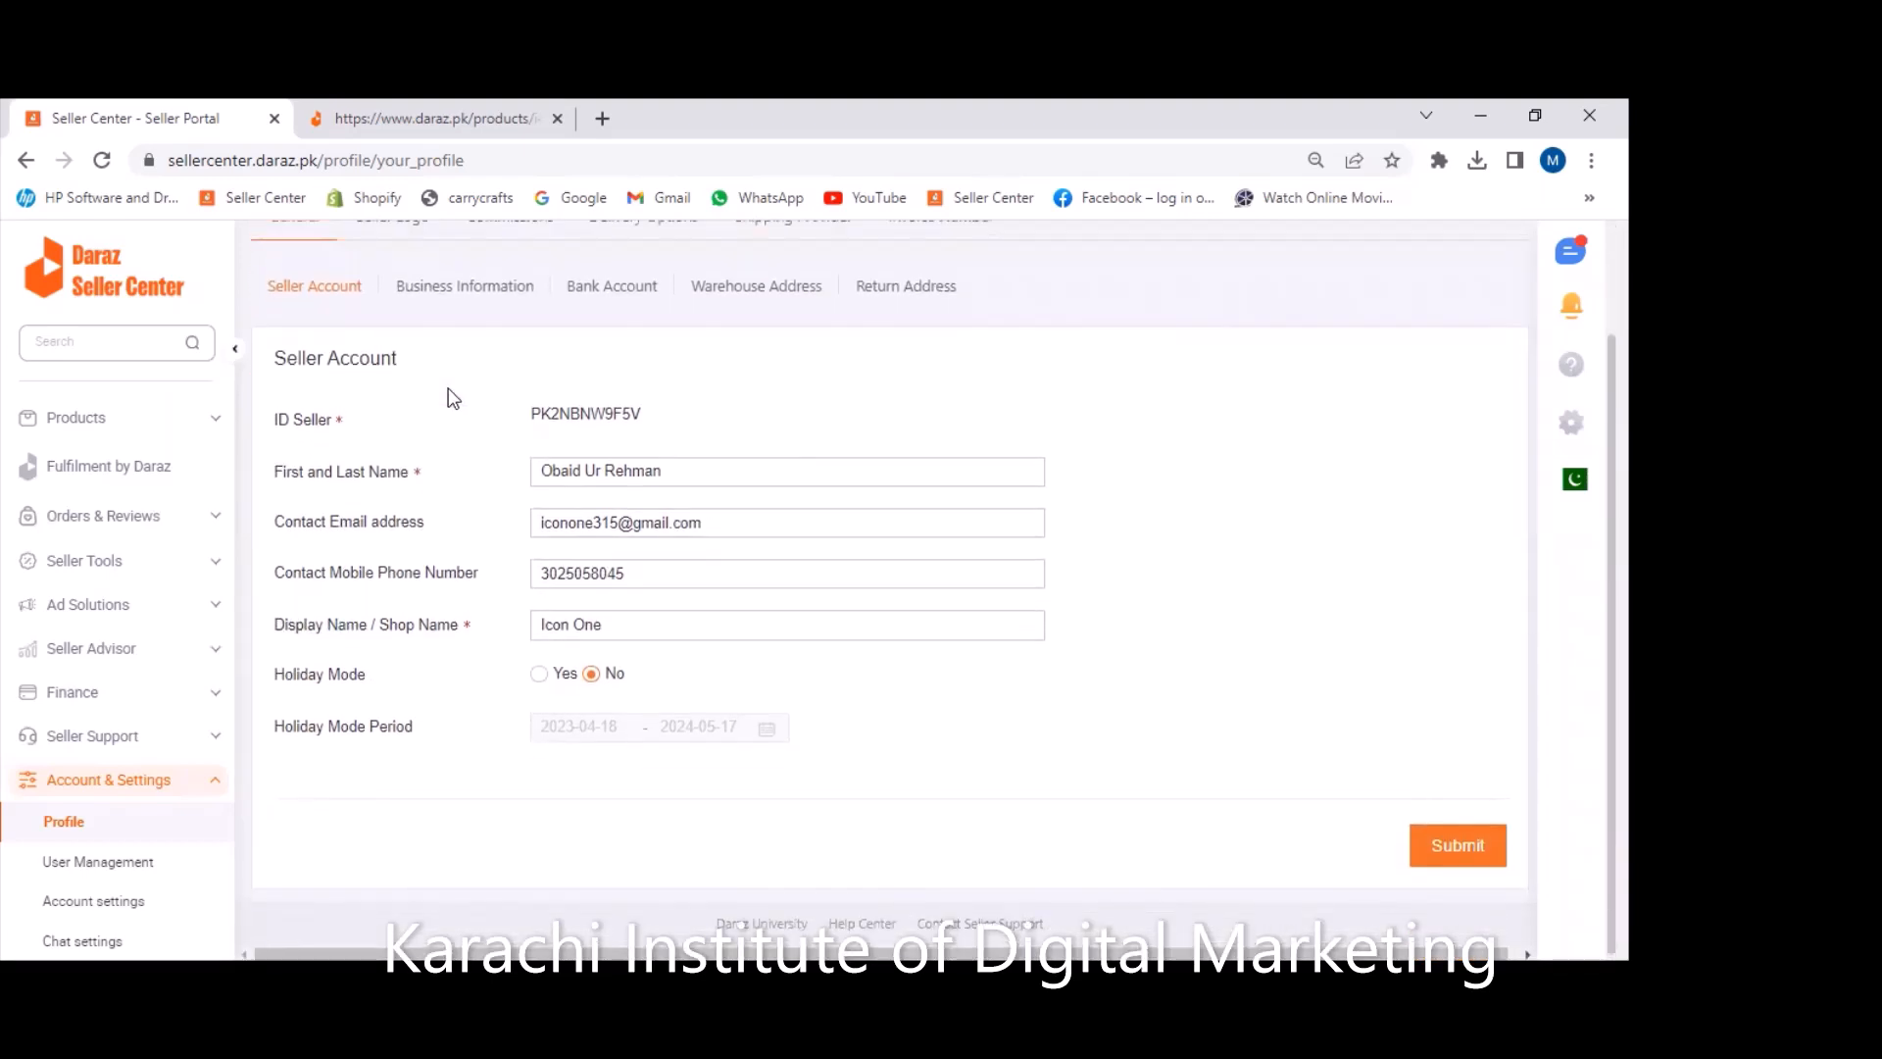
scroll(450, 397, "up", 2)
scroll(505, 354, "down", 2)
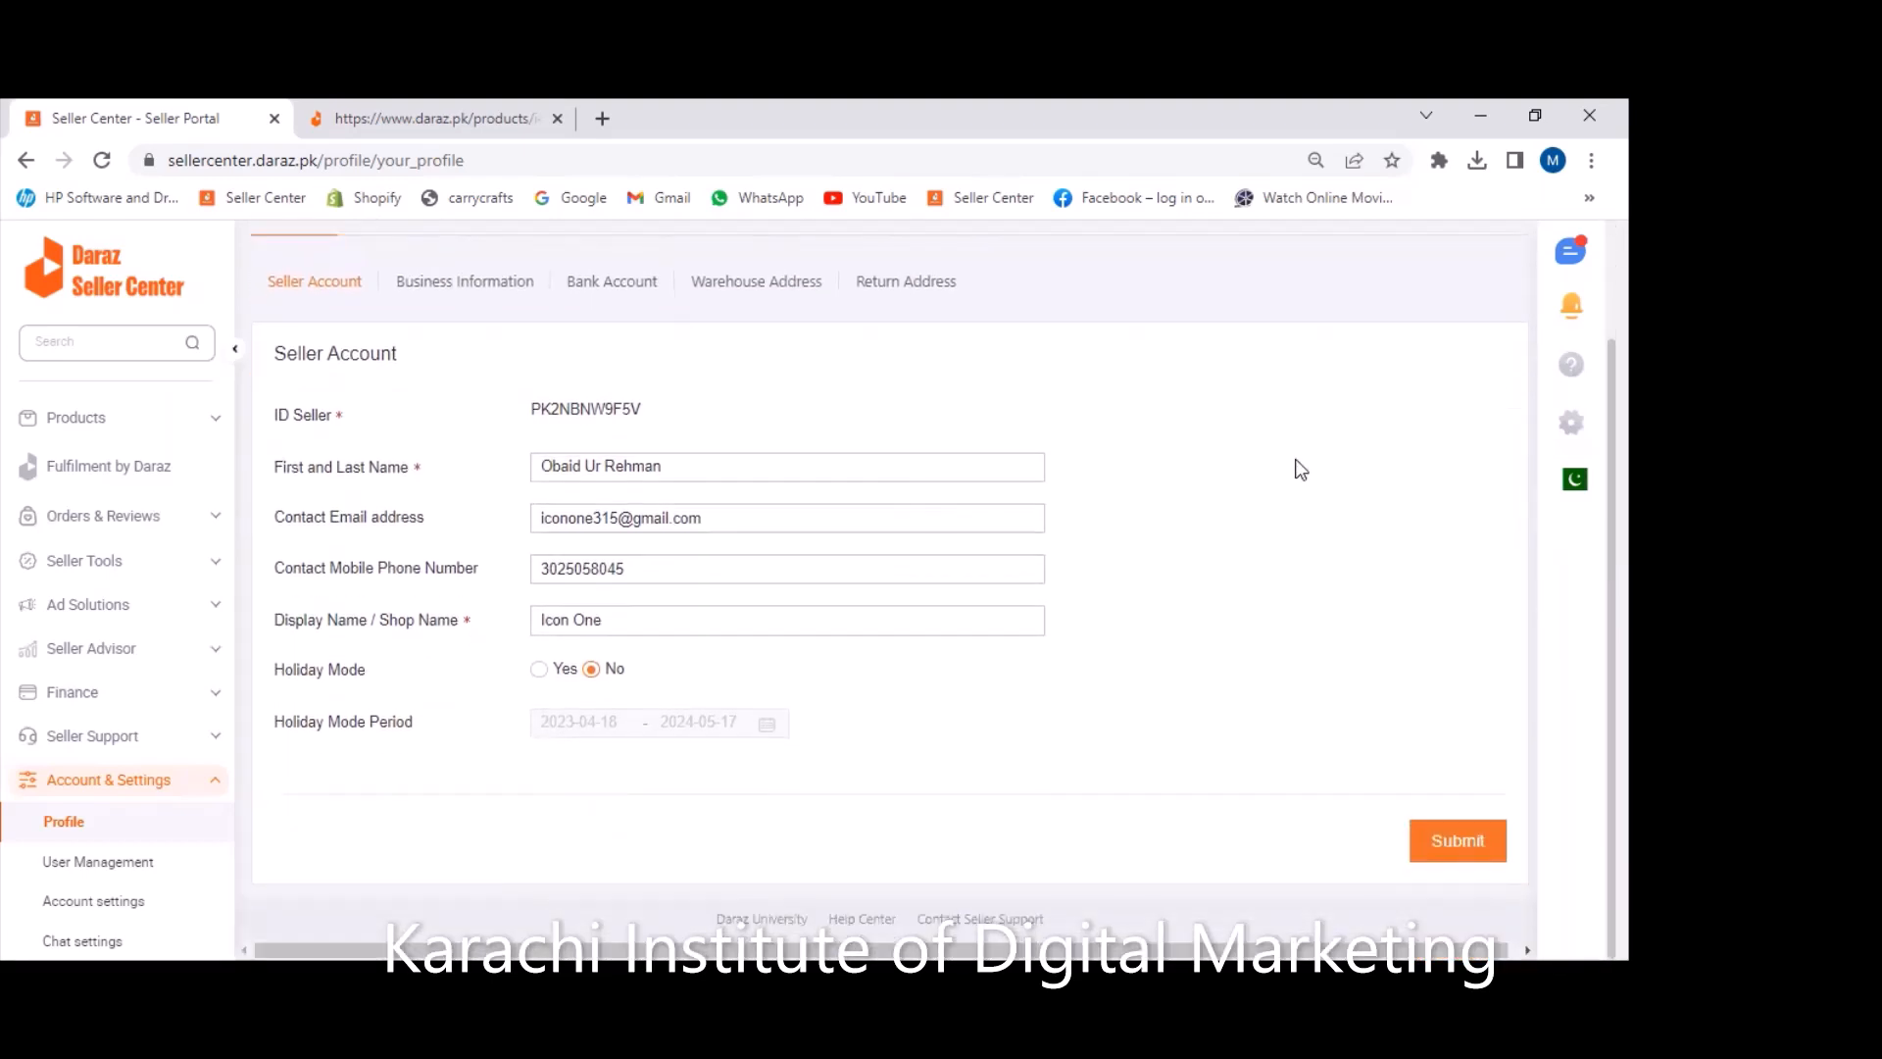
scroll(1290, 488, "up", 2)
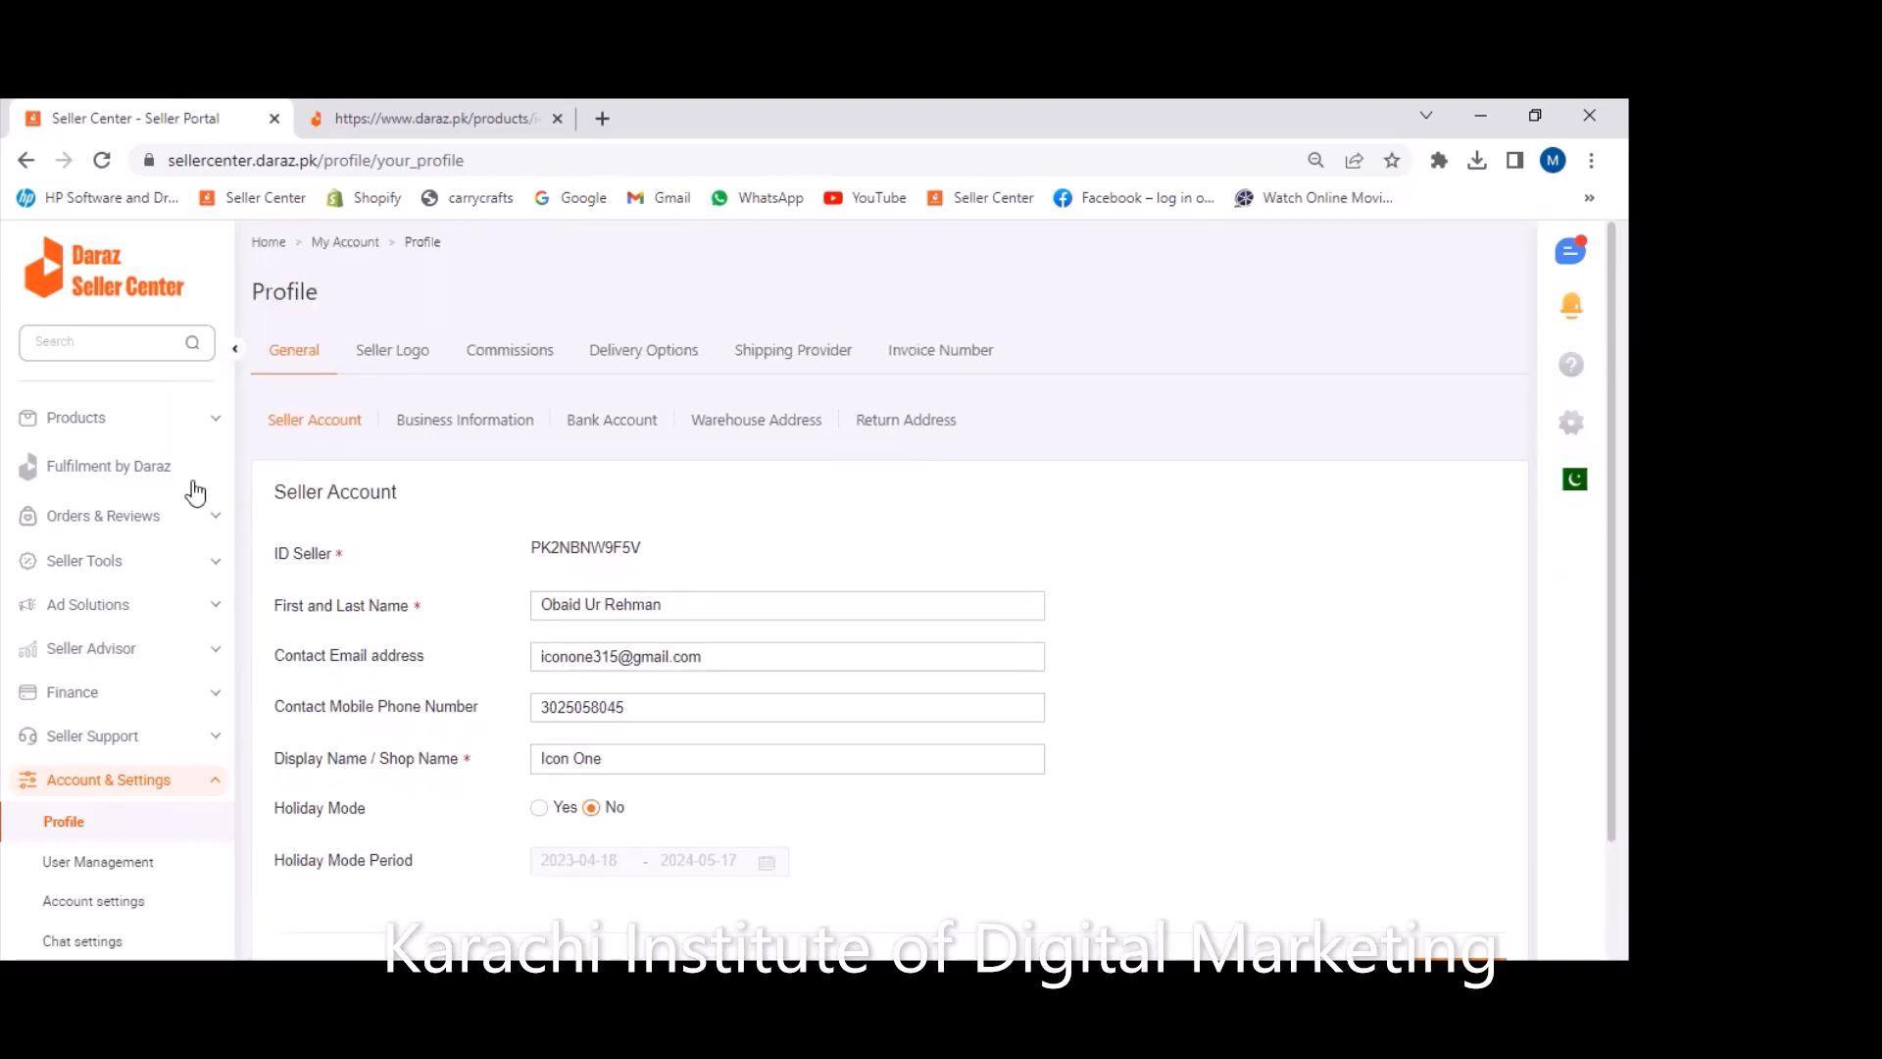
Return to the seller dashboard, then start a blank new product form and bring up its category selection
left_click(91, 286)
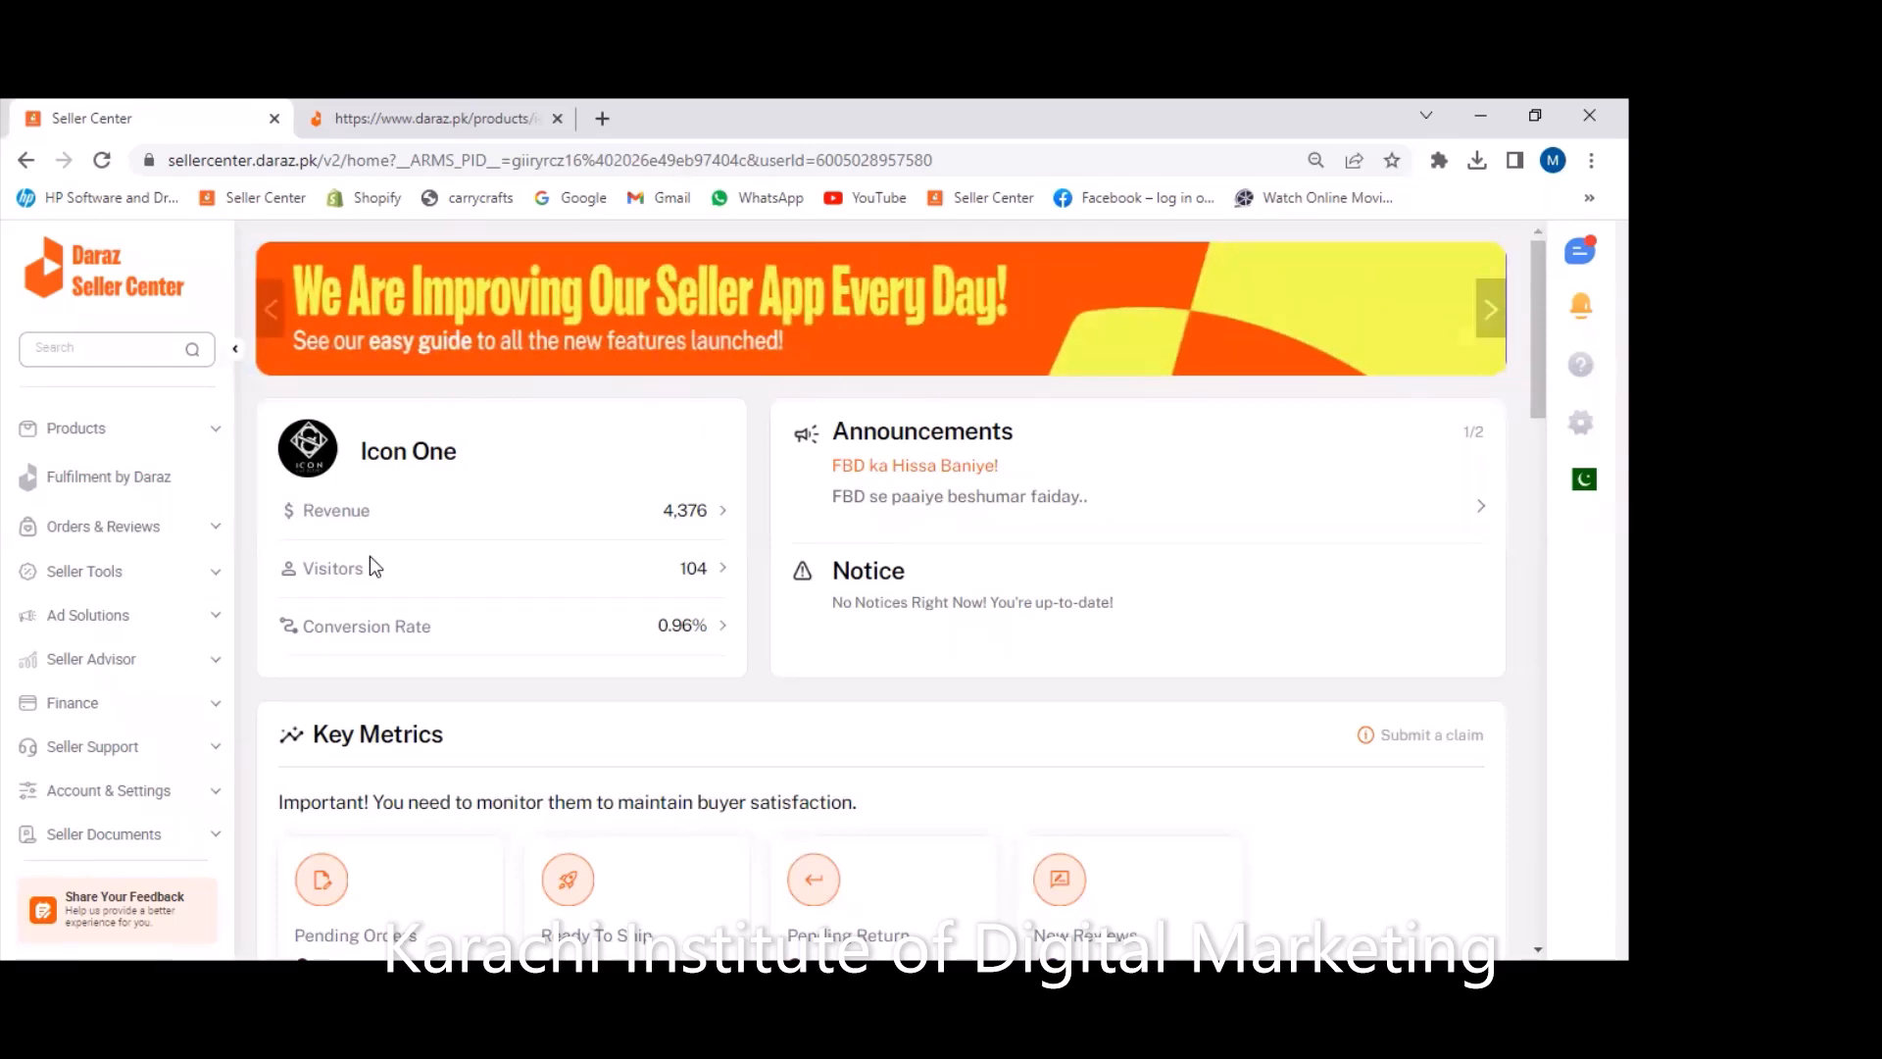
left_click(113, 527)
left_click(101, 428)
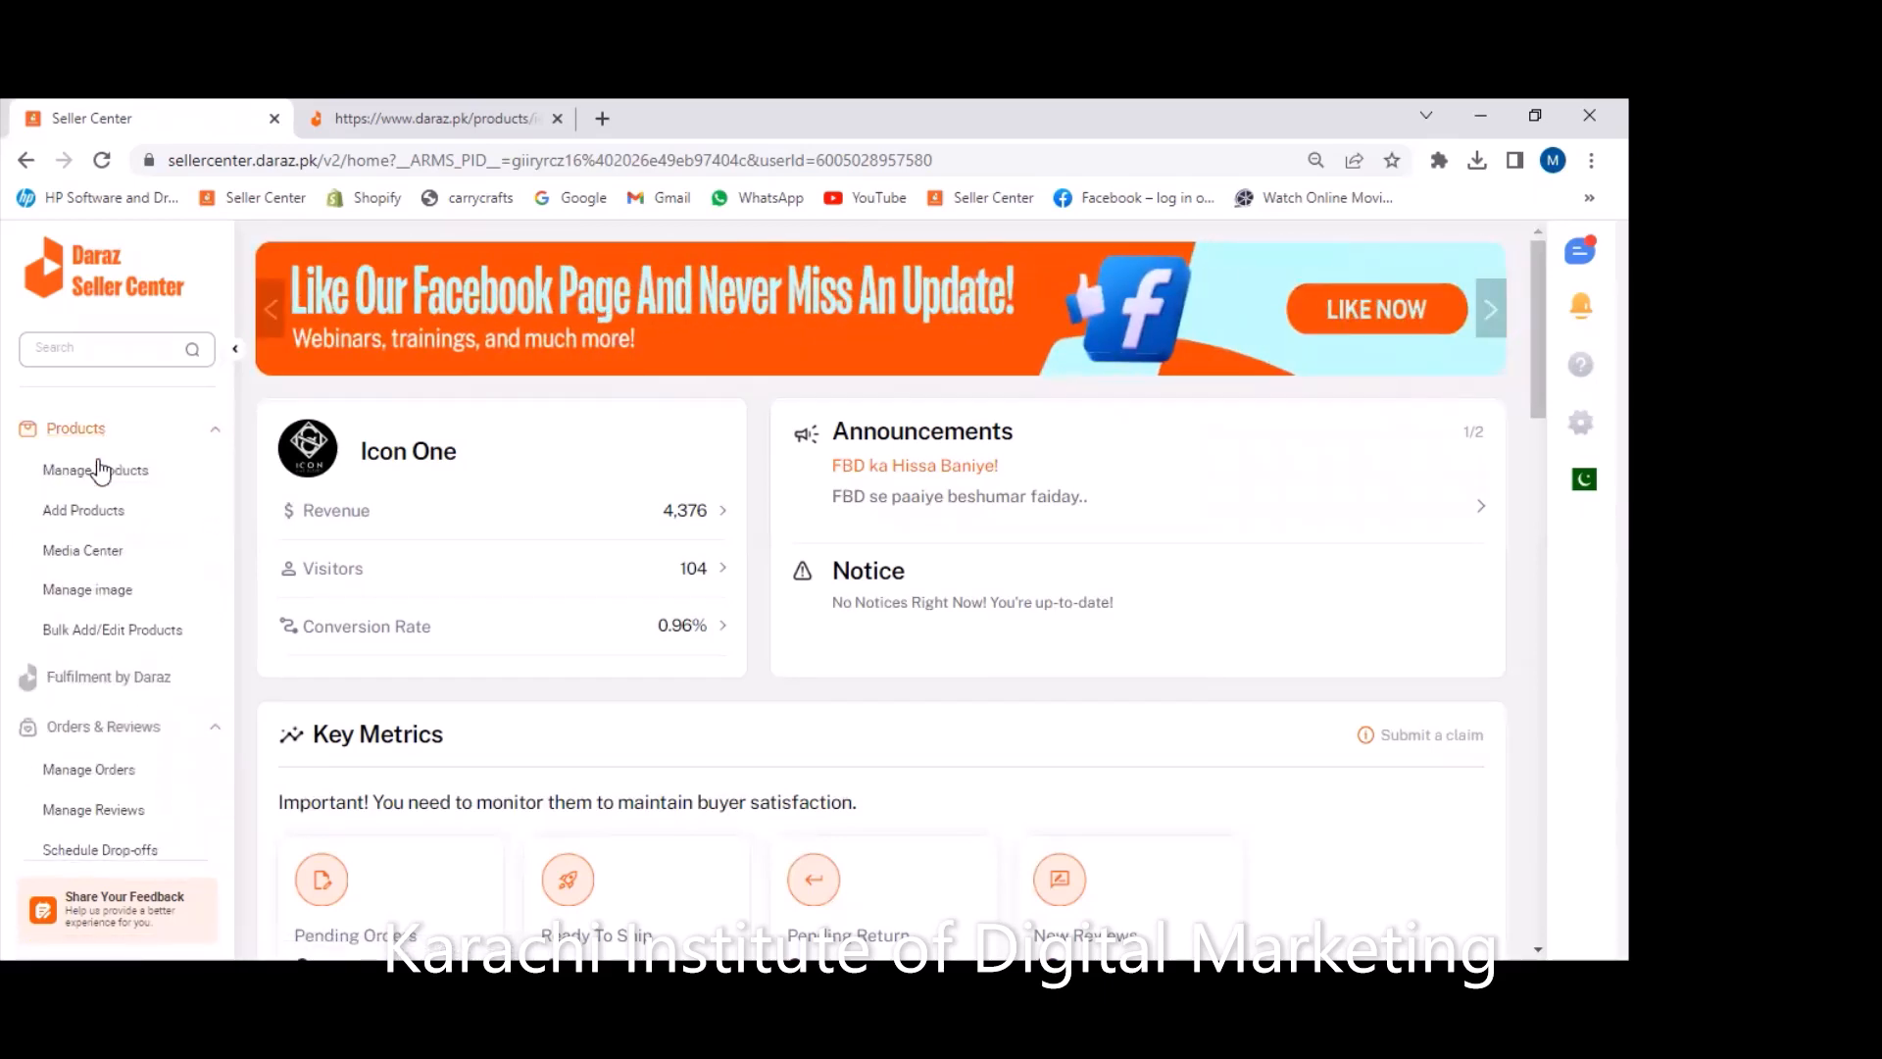
left_click(135, 517)
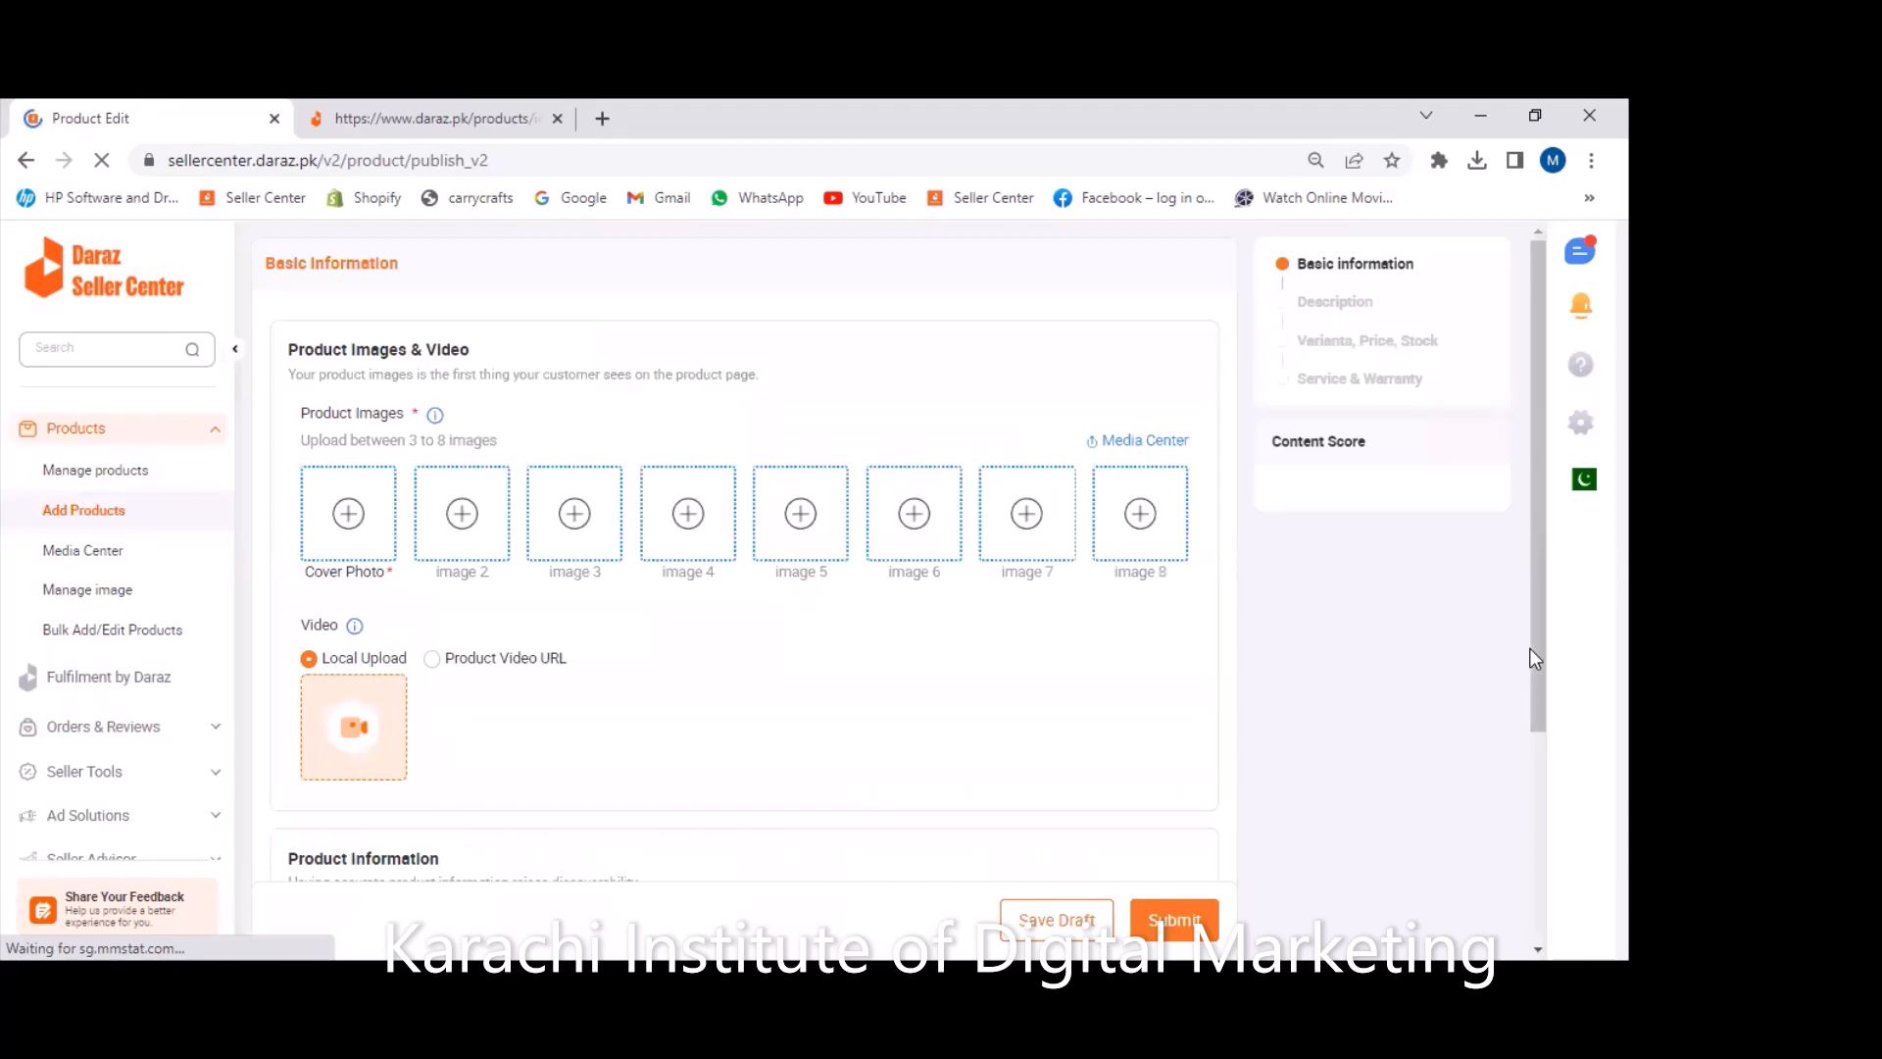
left_click_drag(1529, 649, 1525, 881)
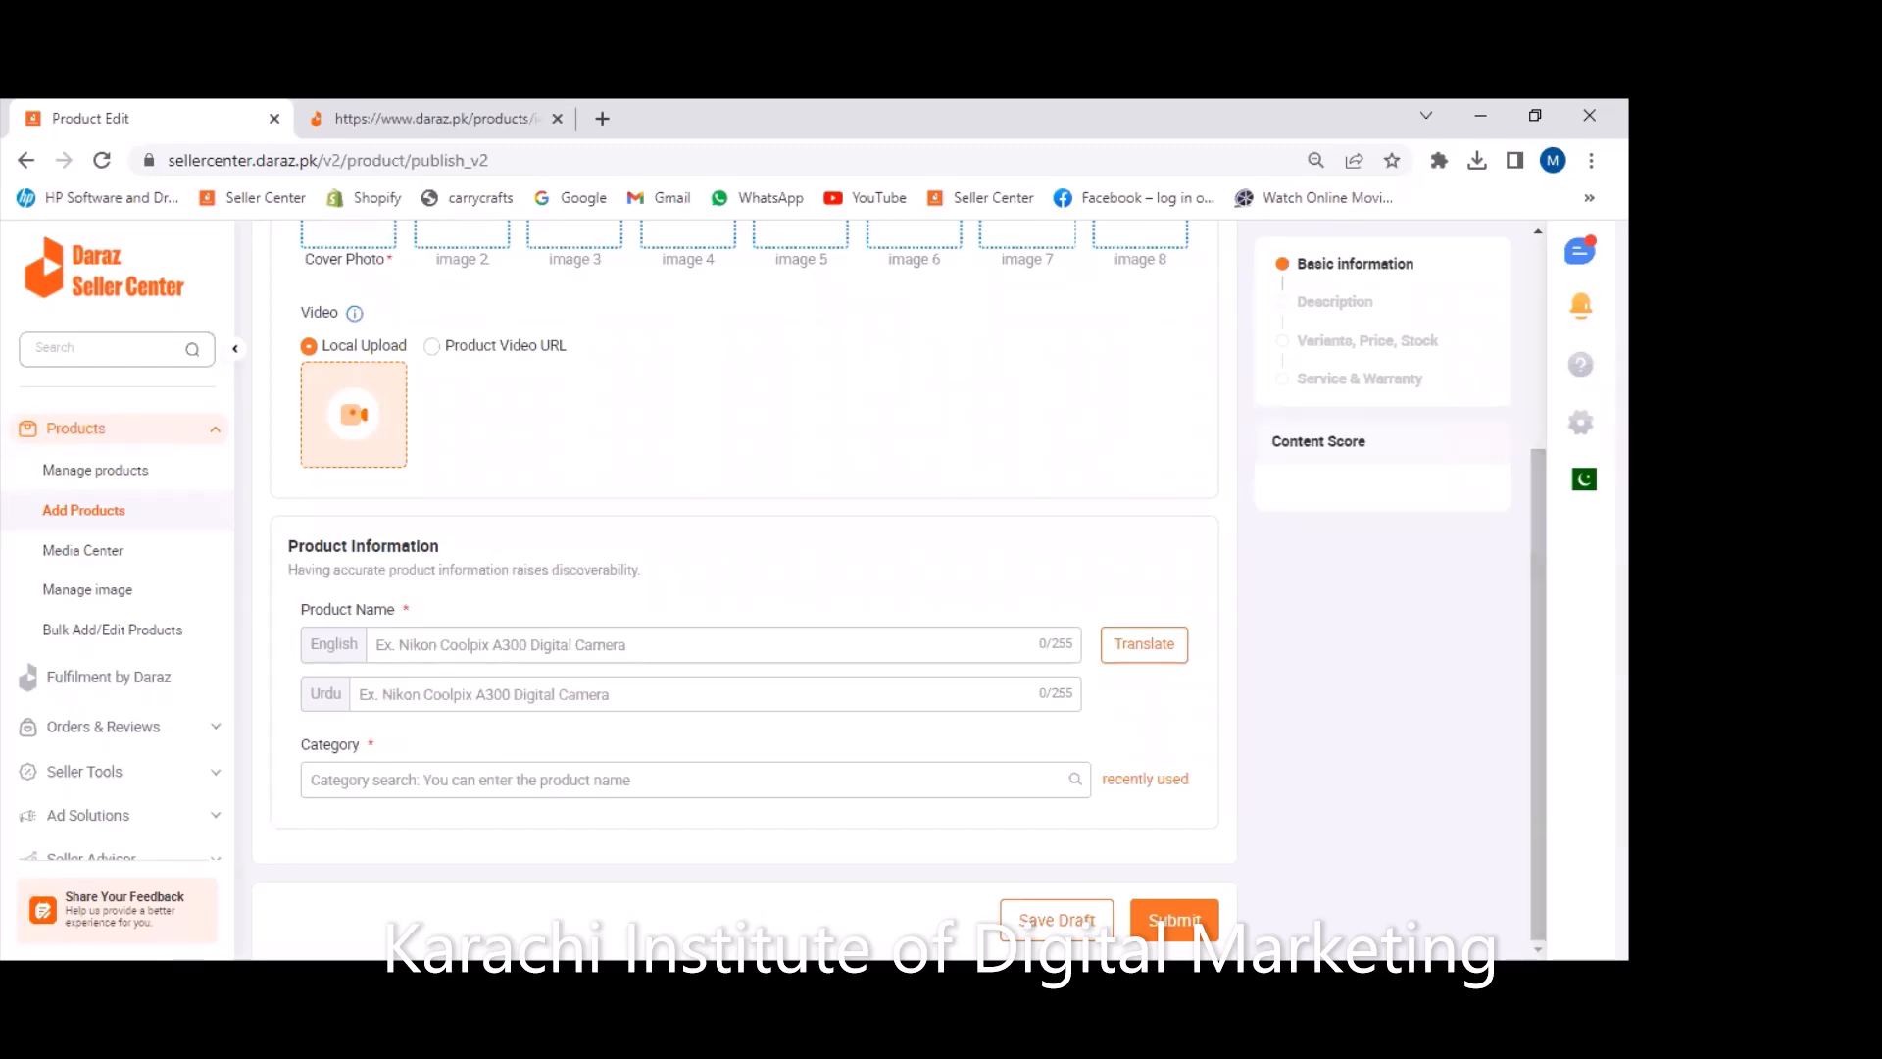
left_click(618, 779)
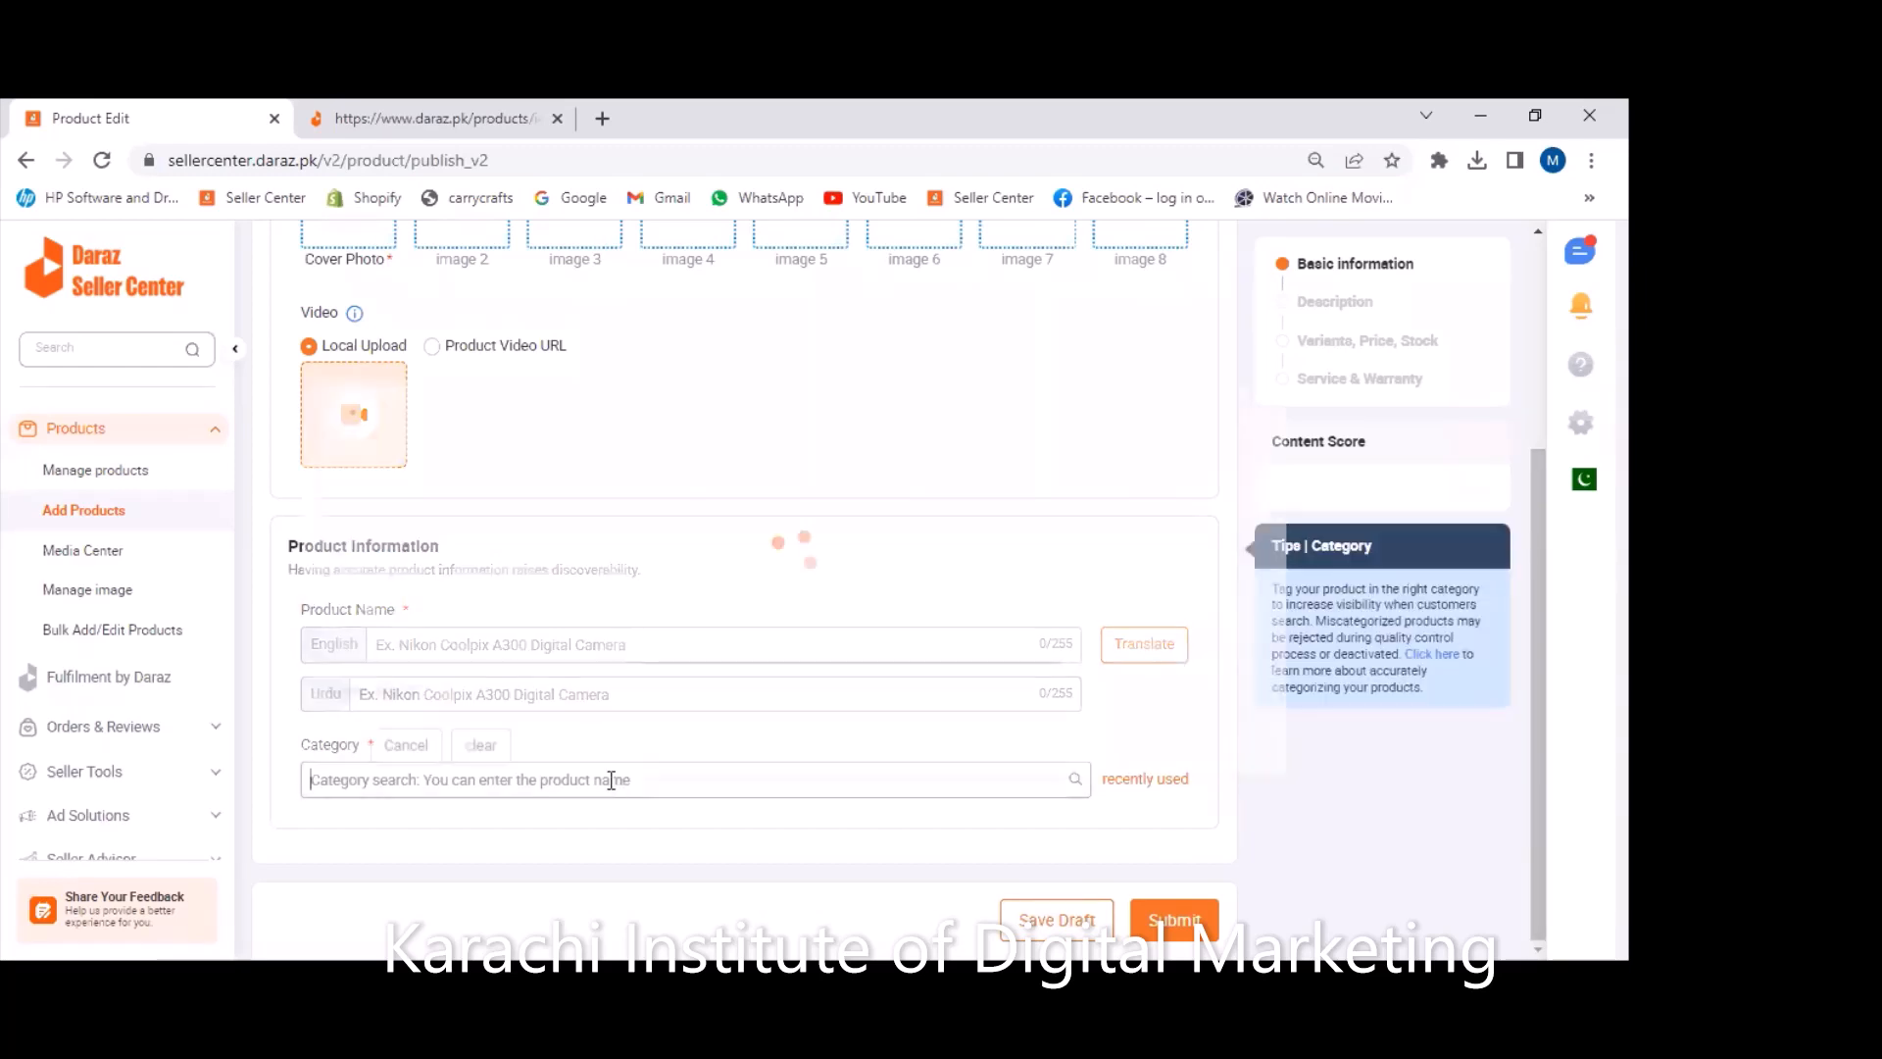
left_click(402, 536)
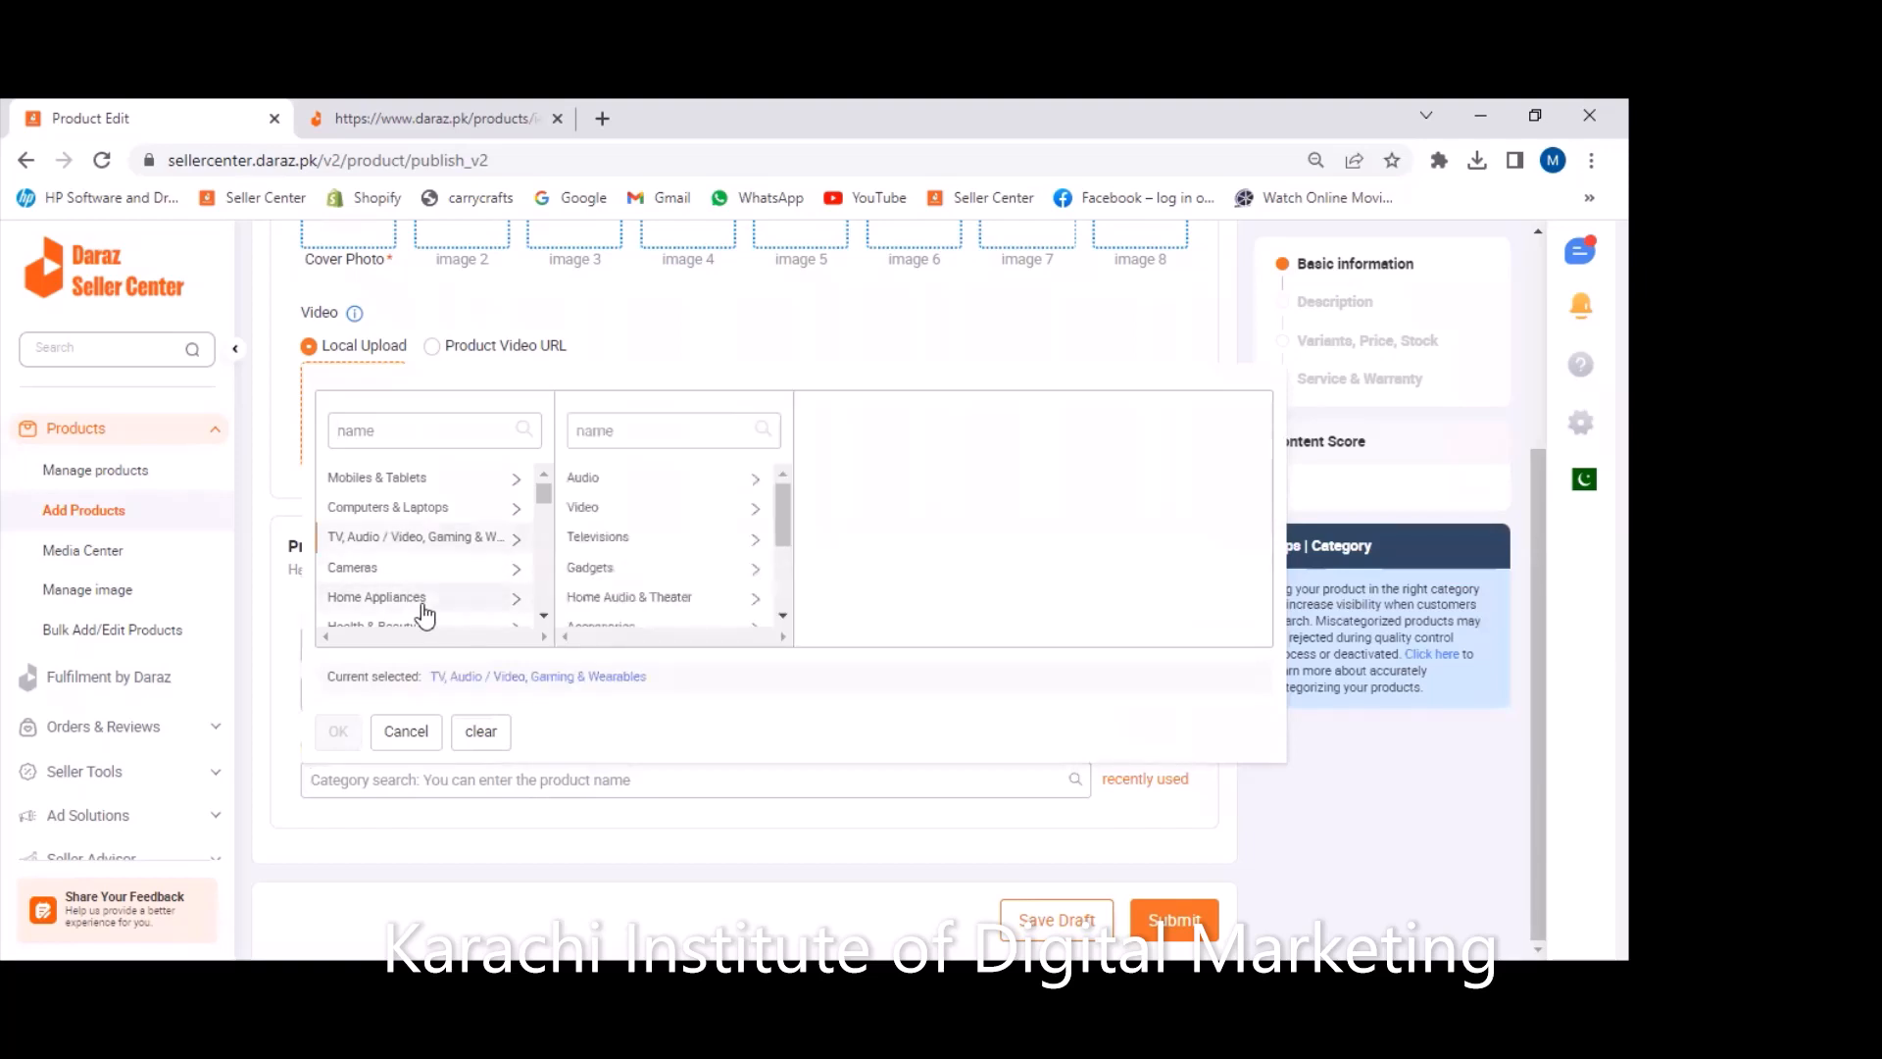
left_click(594, 541)
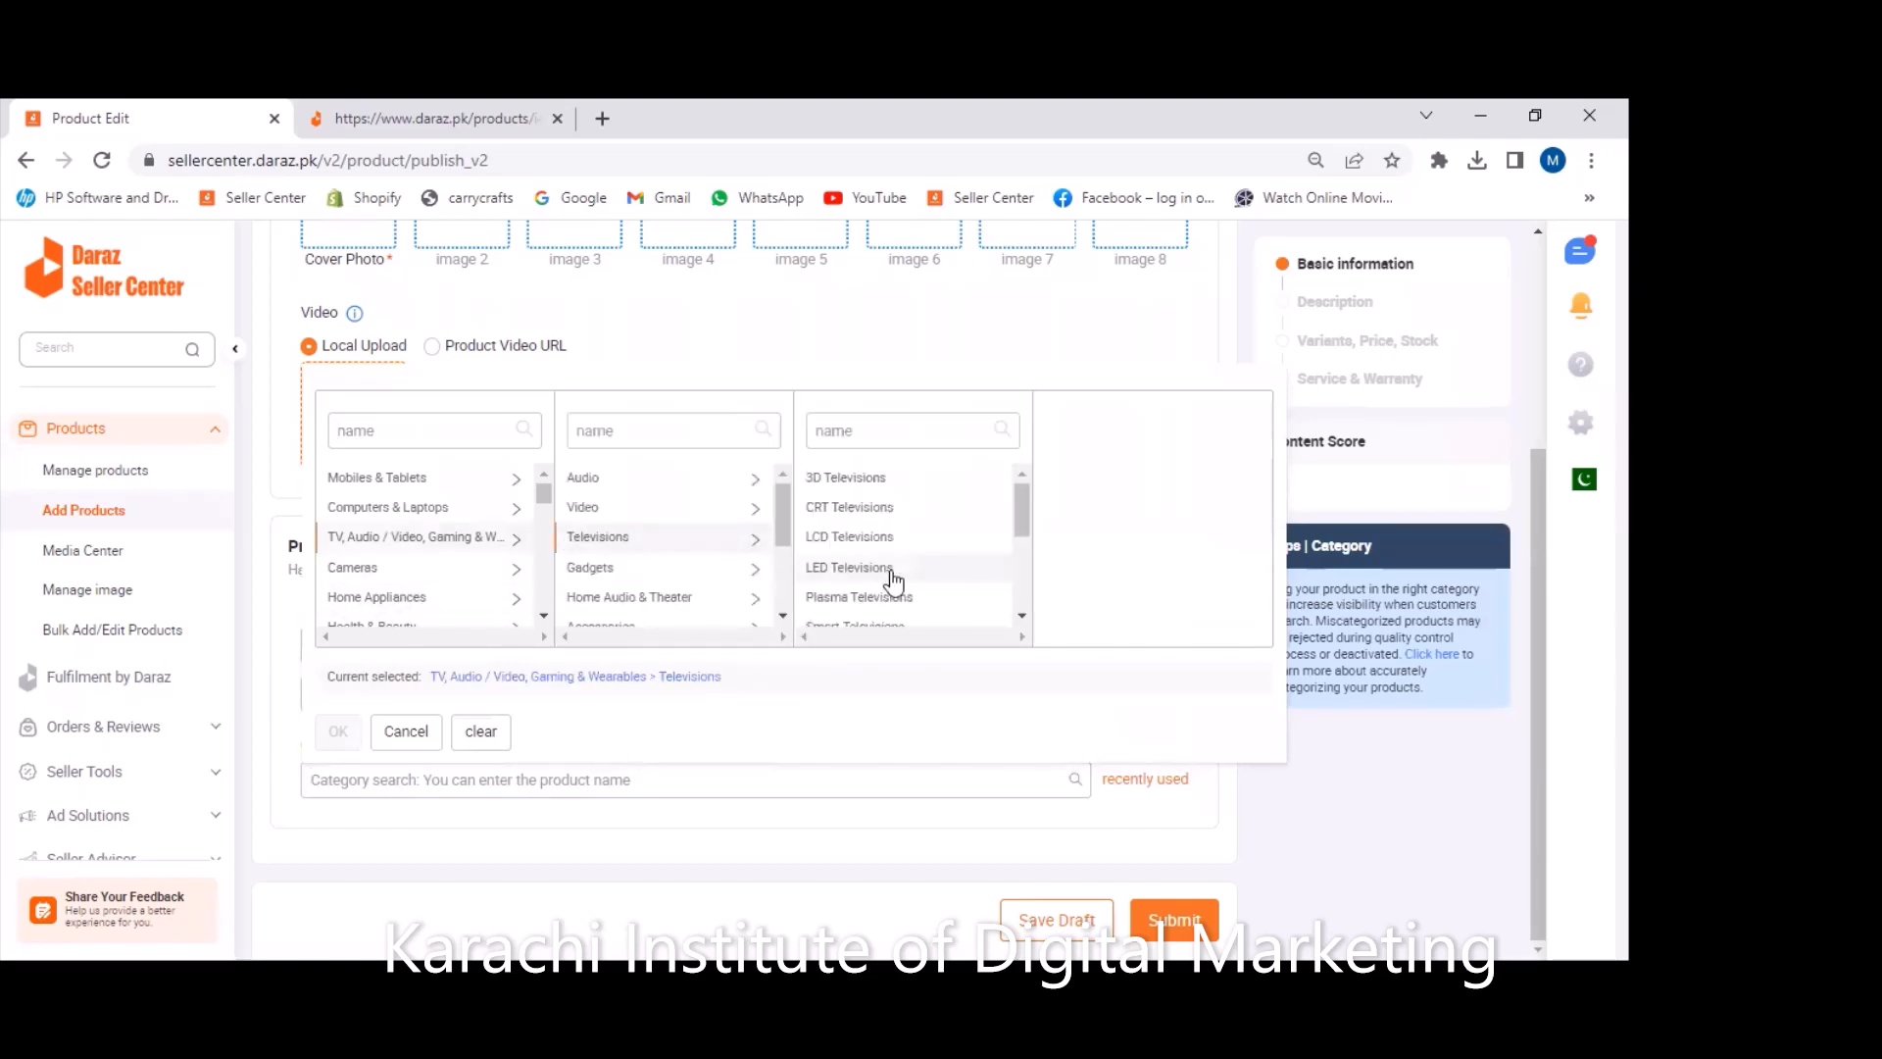
left_click(863, 568)
Set the new product's category to Bags and Travel / Travel / Laptop Bags / Briefcases
scroll(408, 588, "down", 3)
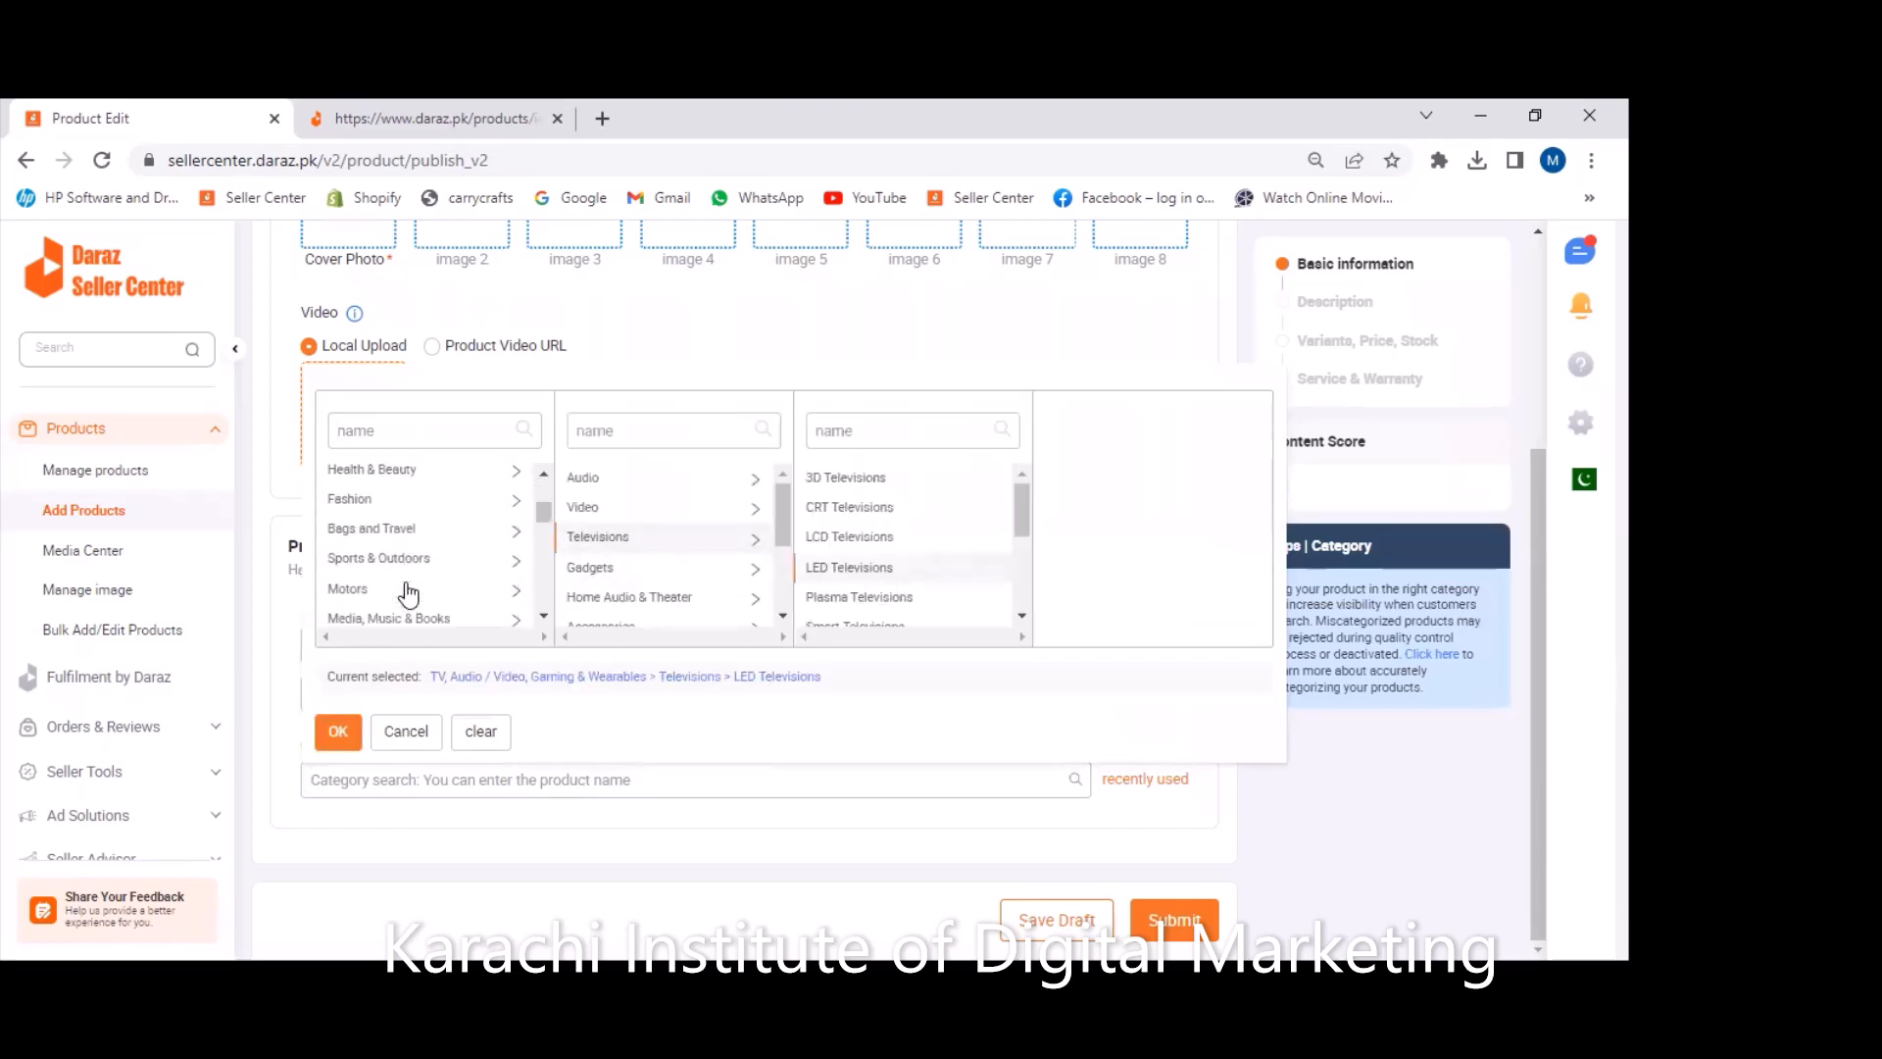
left_click(403, 534)
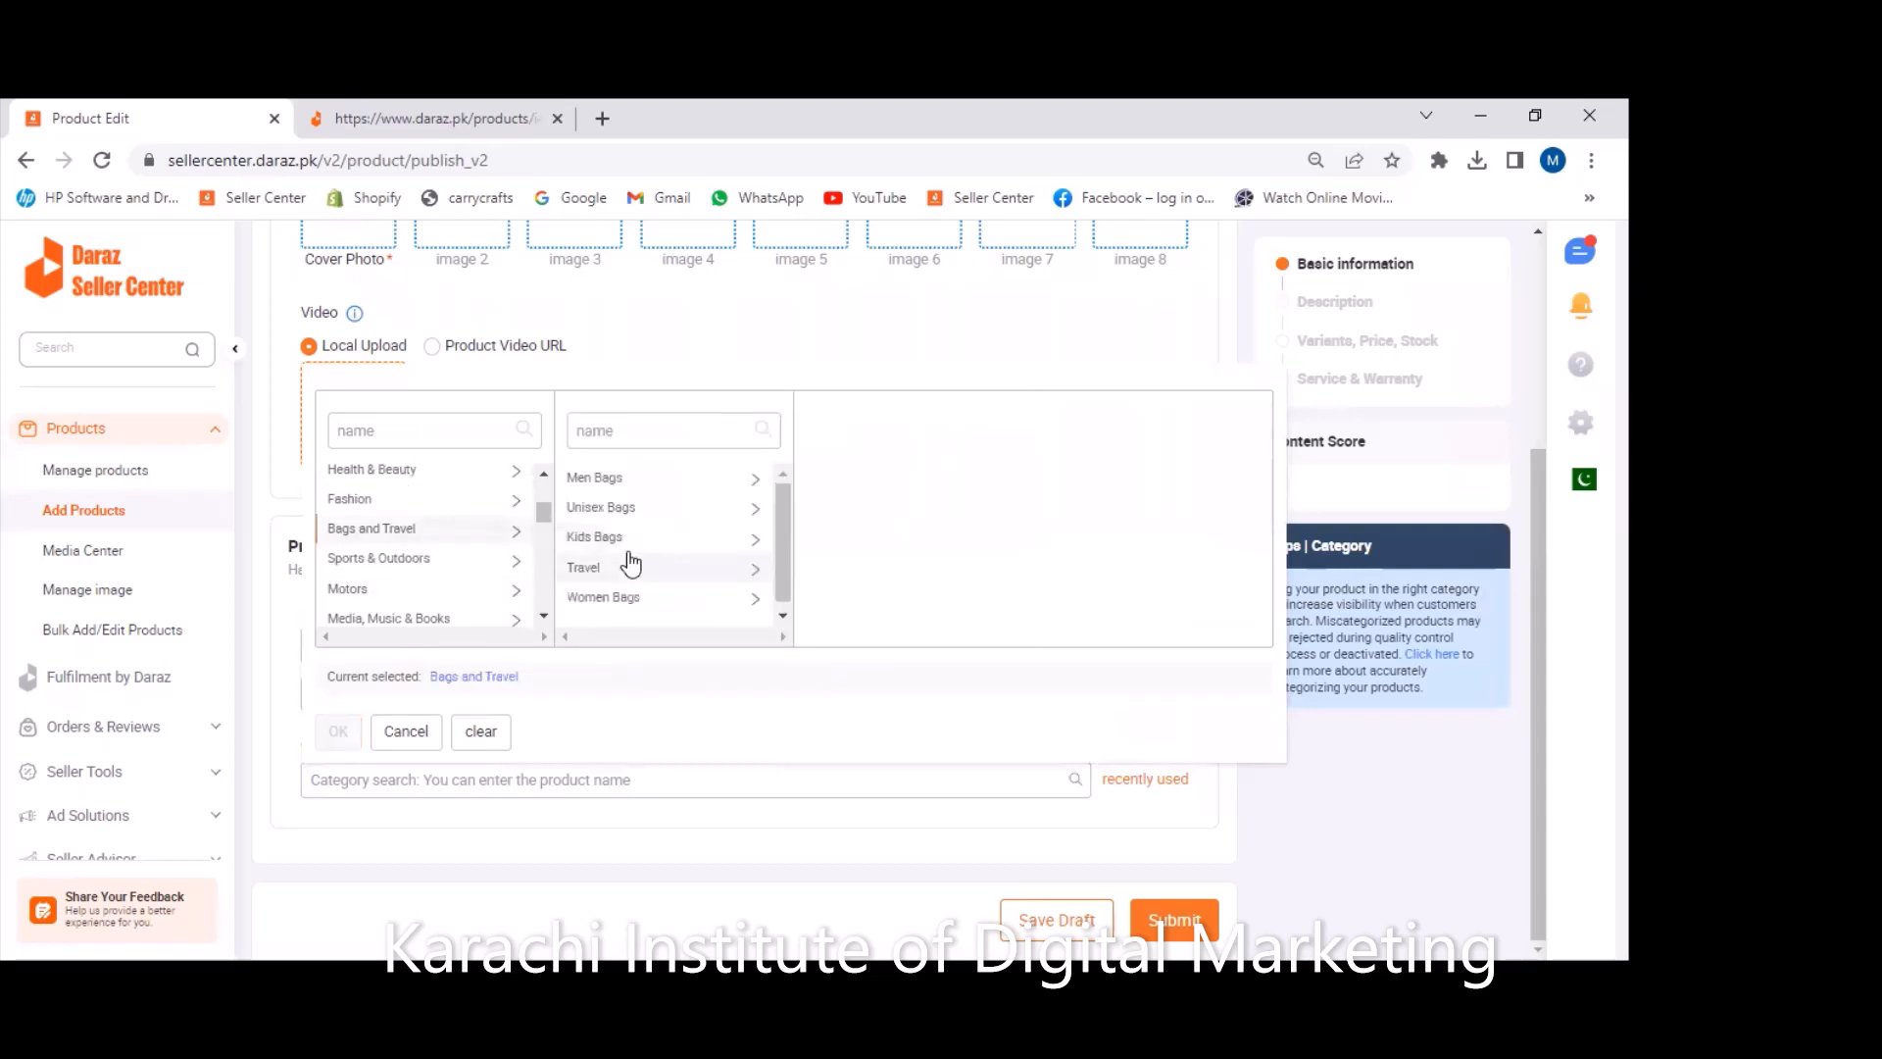
left_click(639, 572)
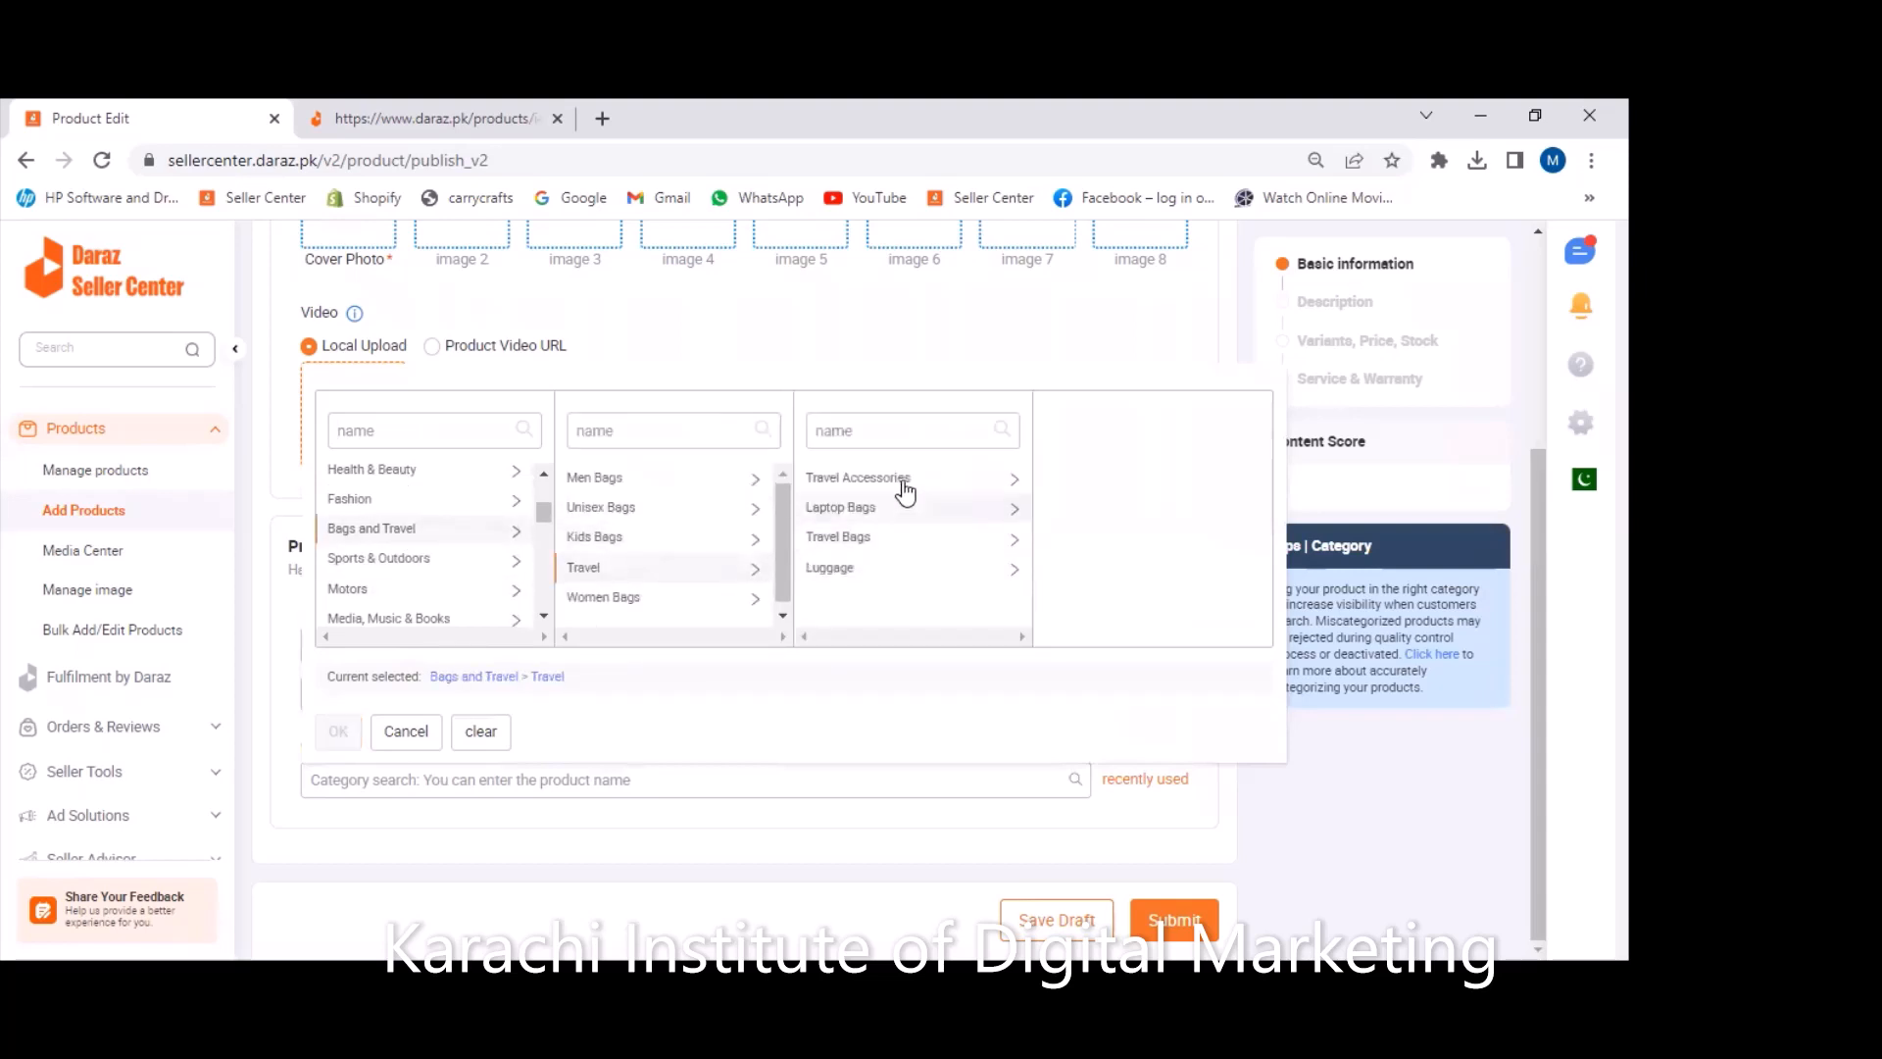
left_click(890, 510)
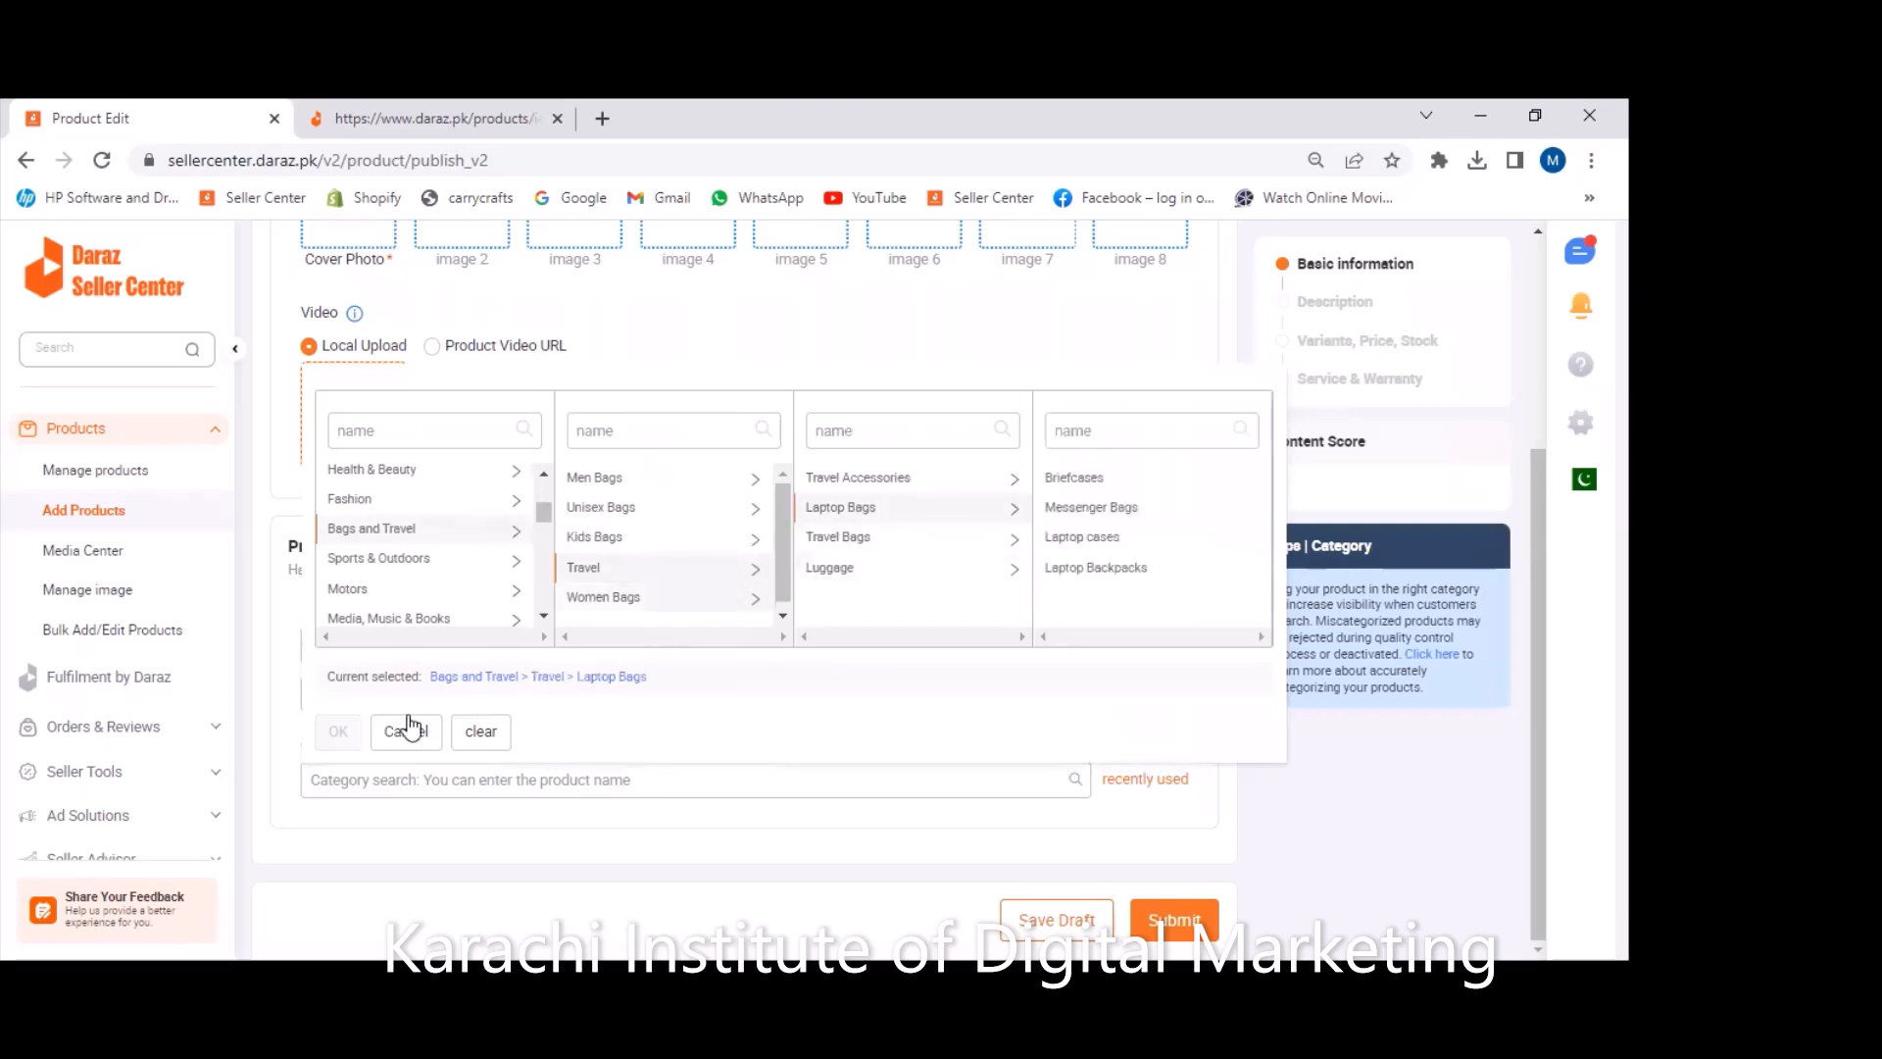
left_click(1176, 482)
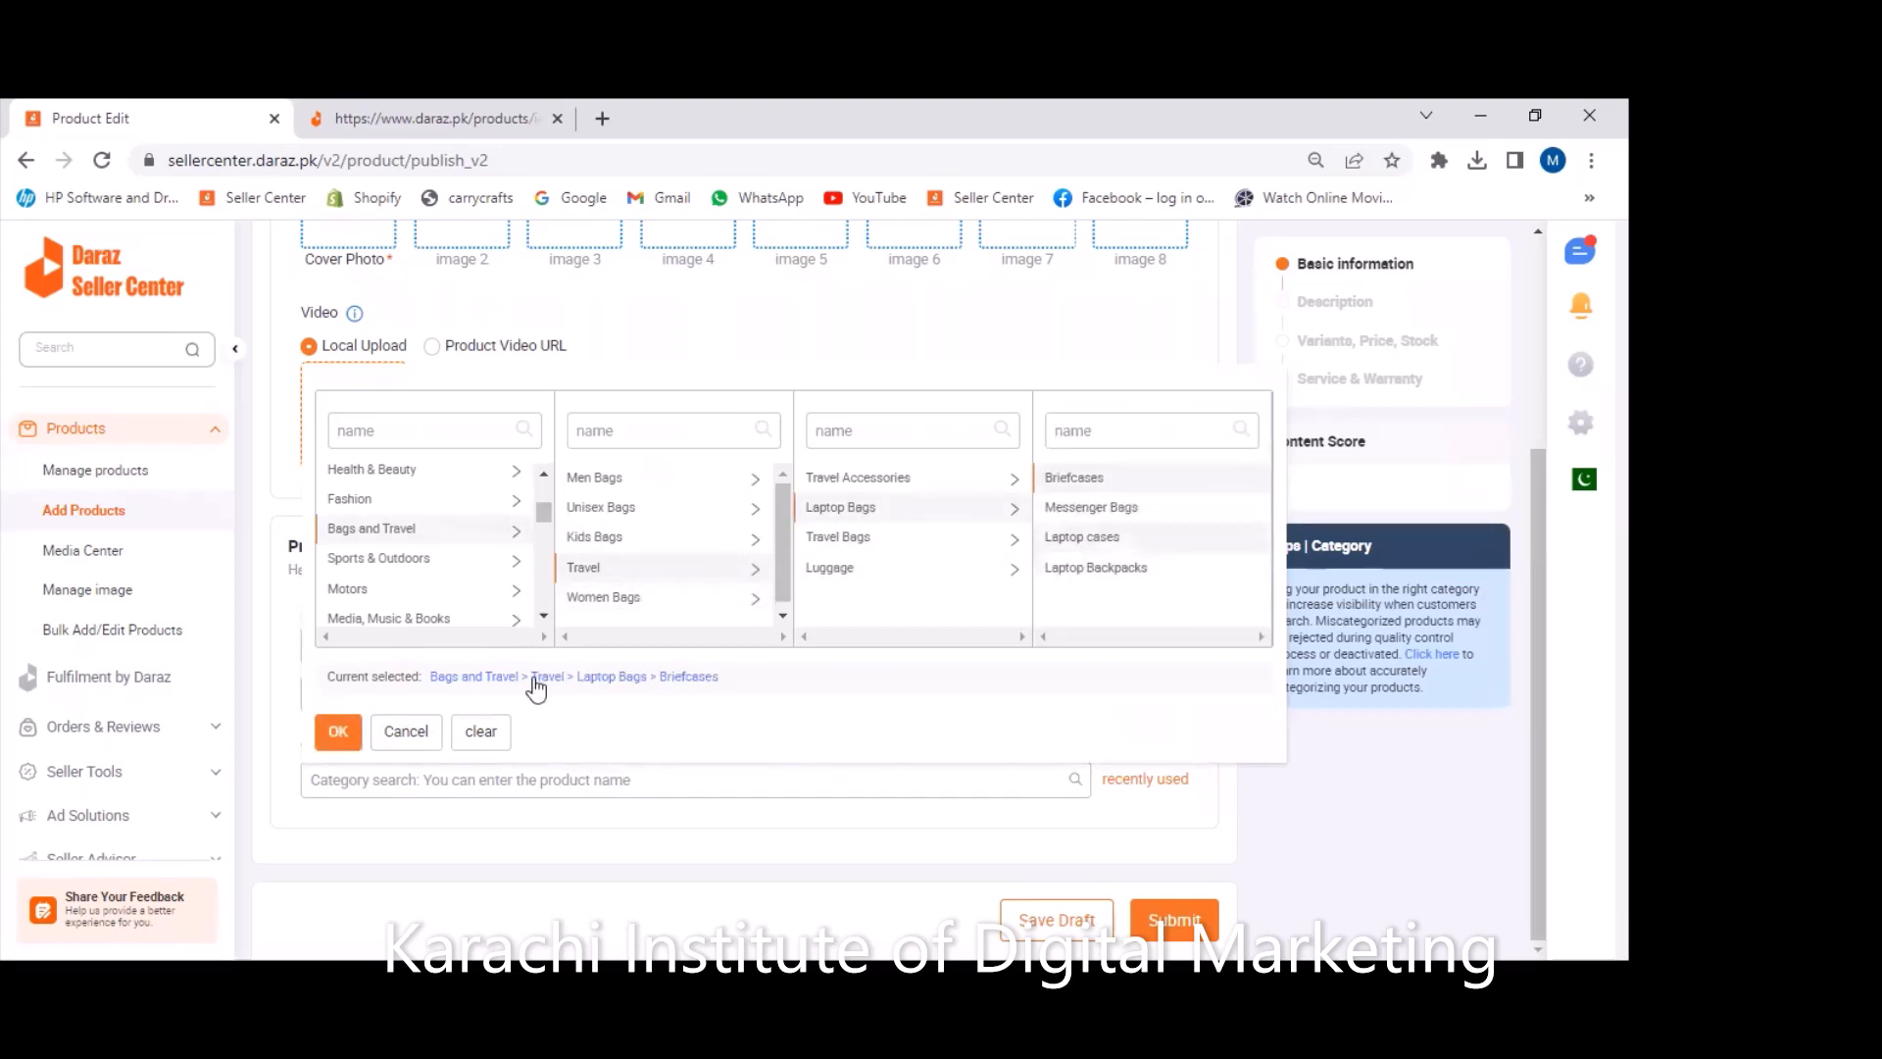
left_click(338, 731)
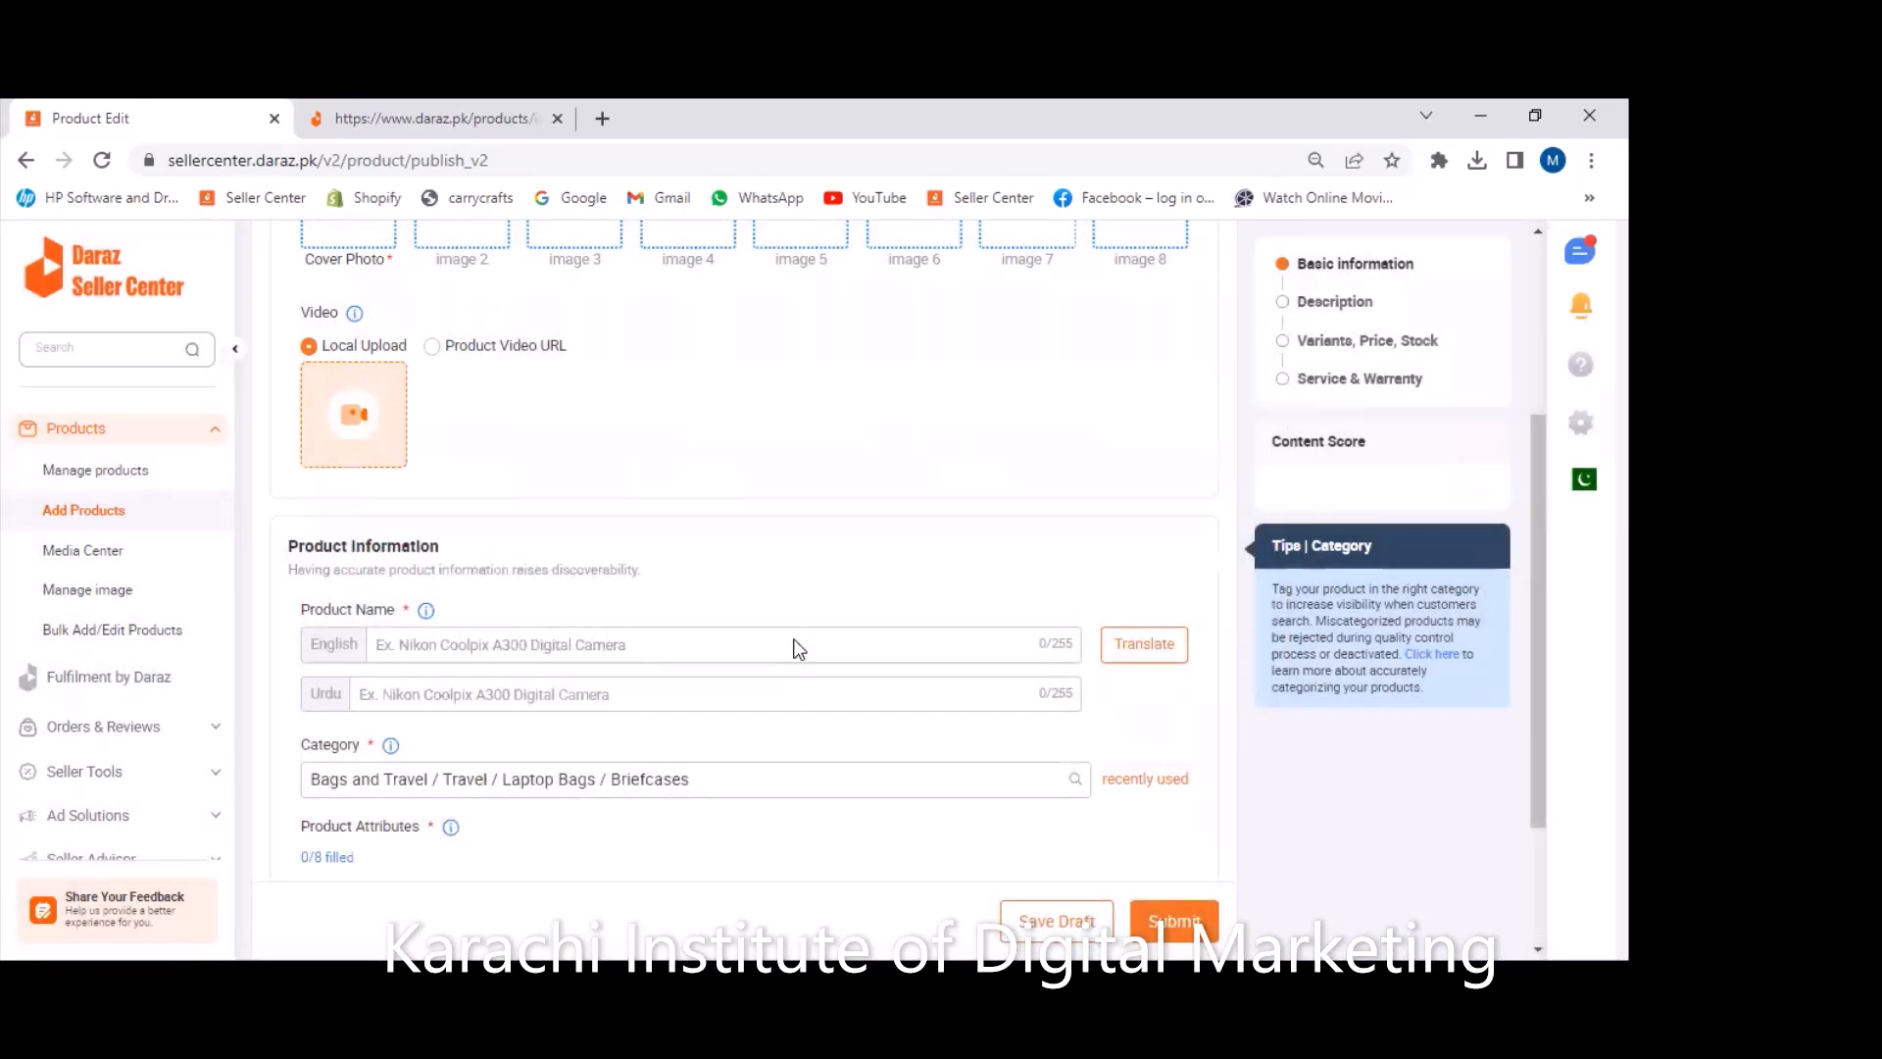
Examine the product attributes and Product Highlights sections of the new listing form
scroll(546, 603, "down", 3)
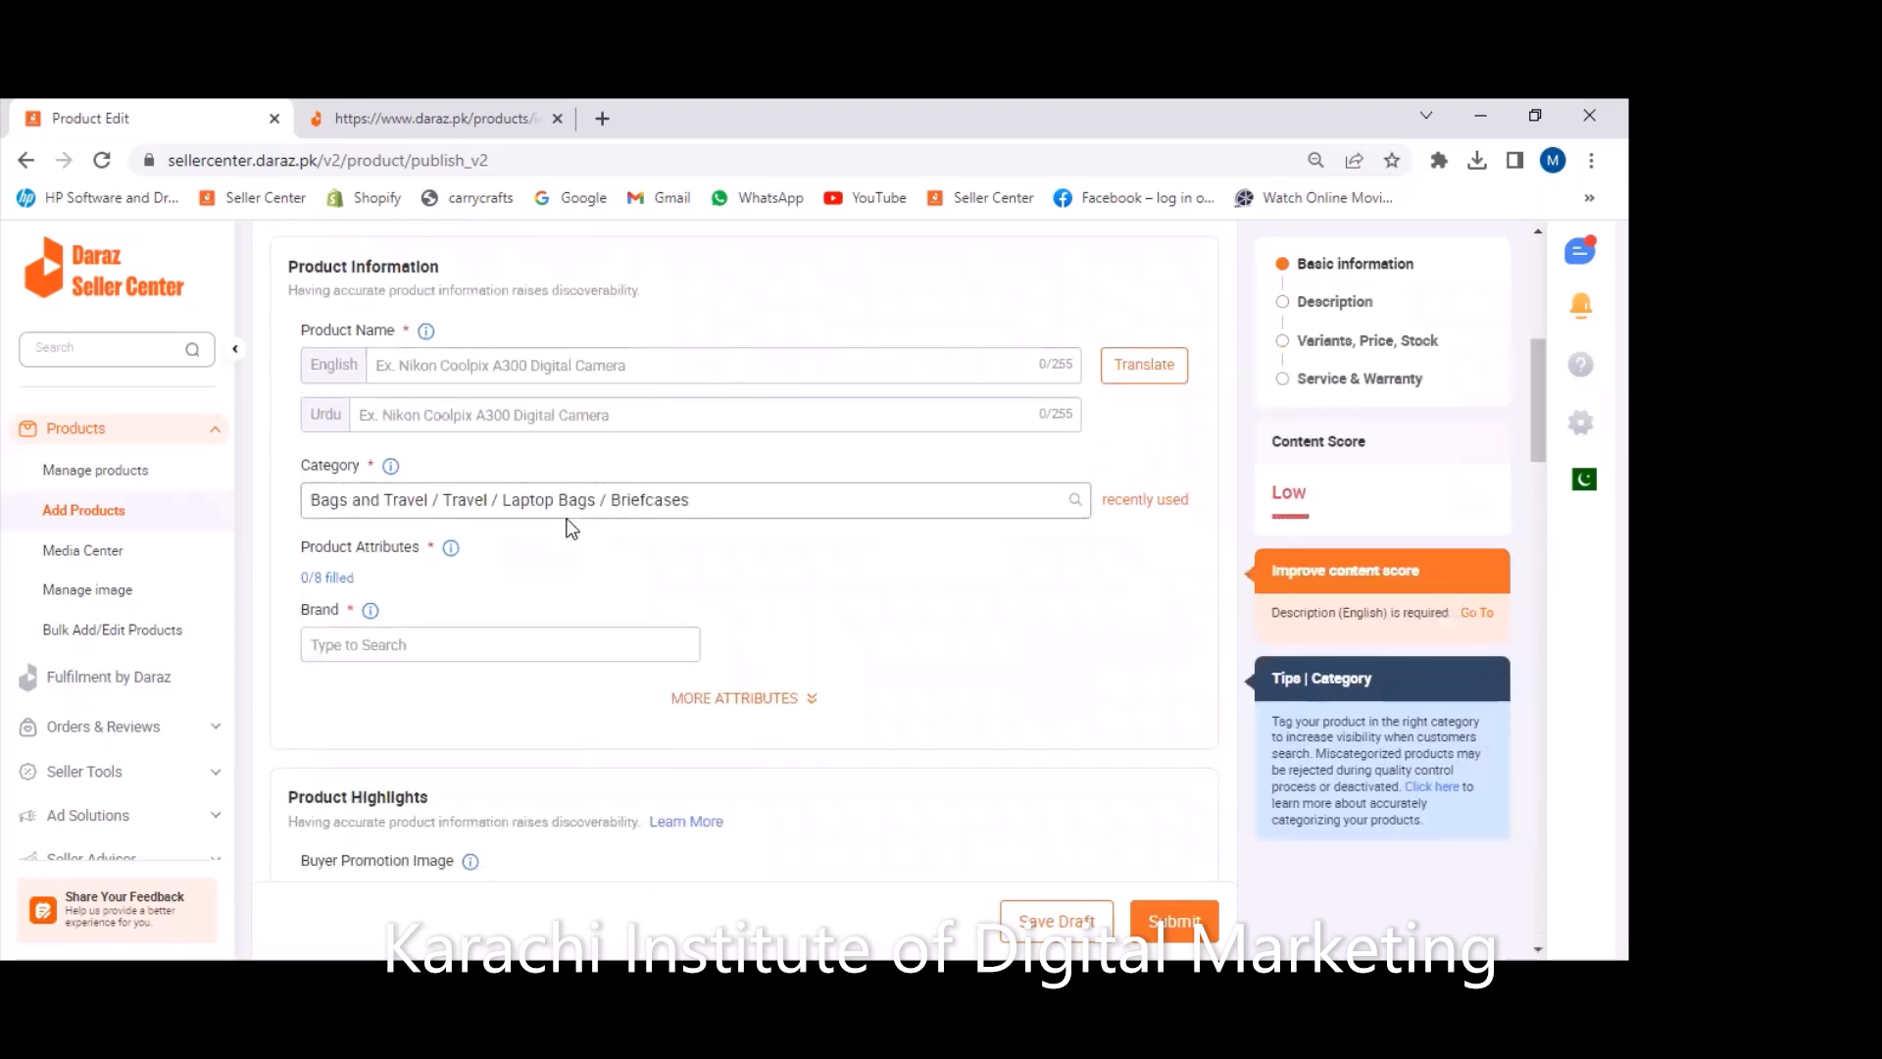
scroll(683, 553, "down", 4)
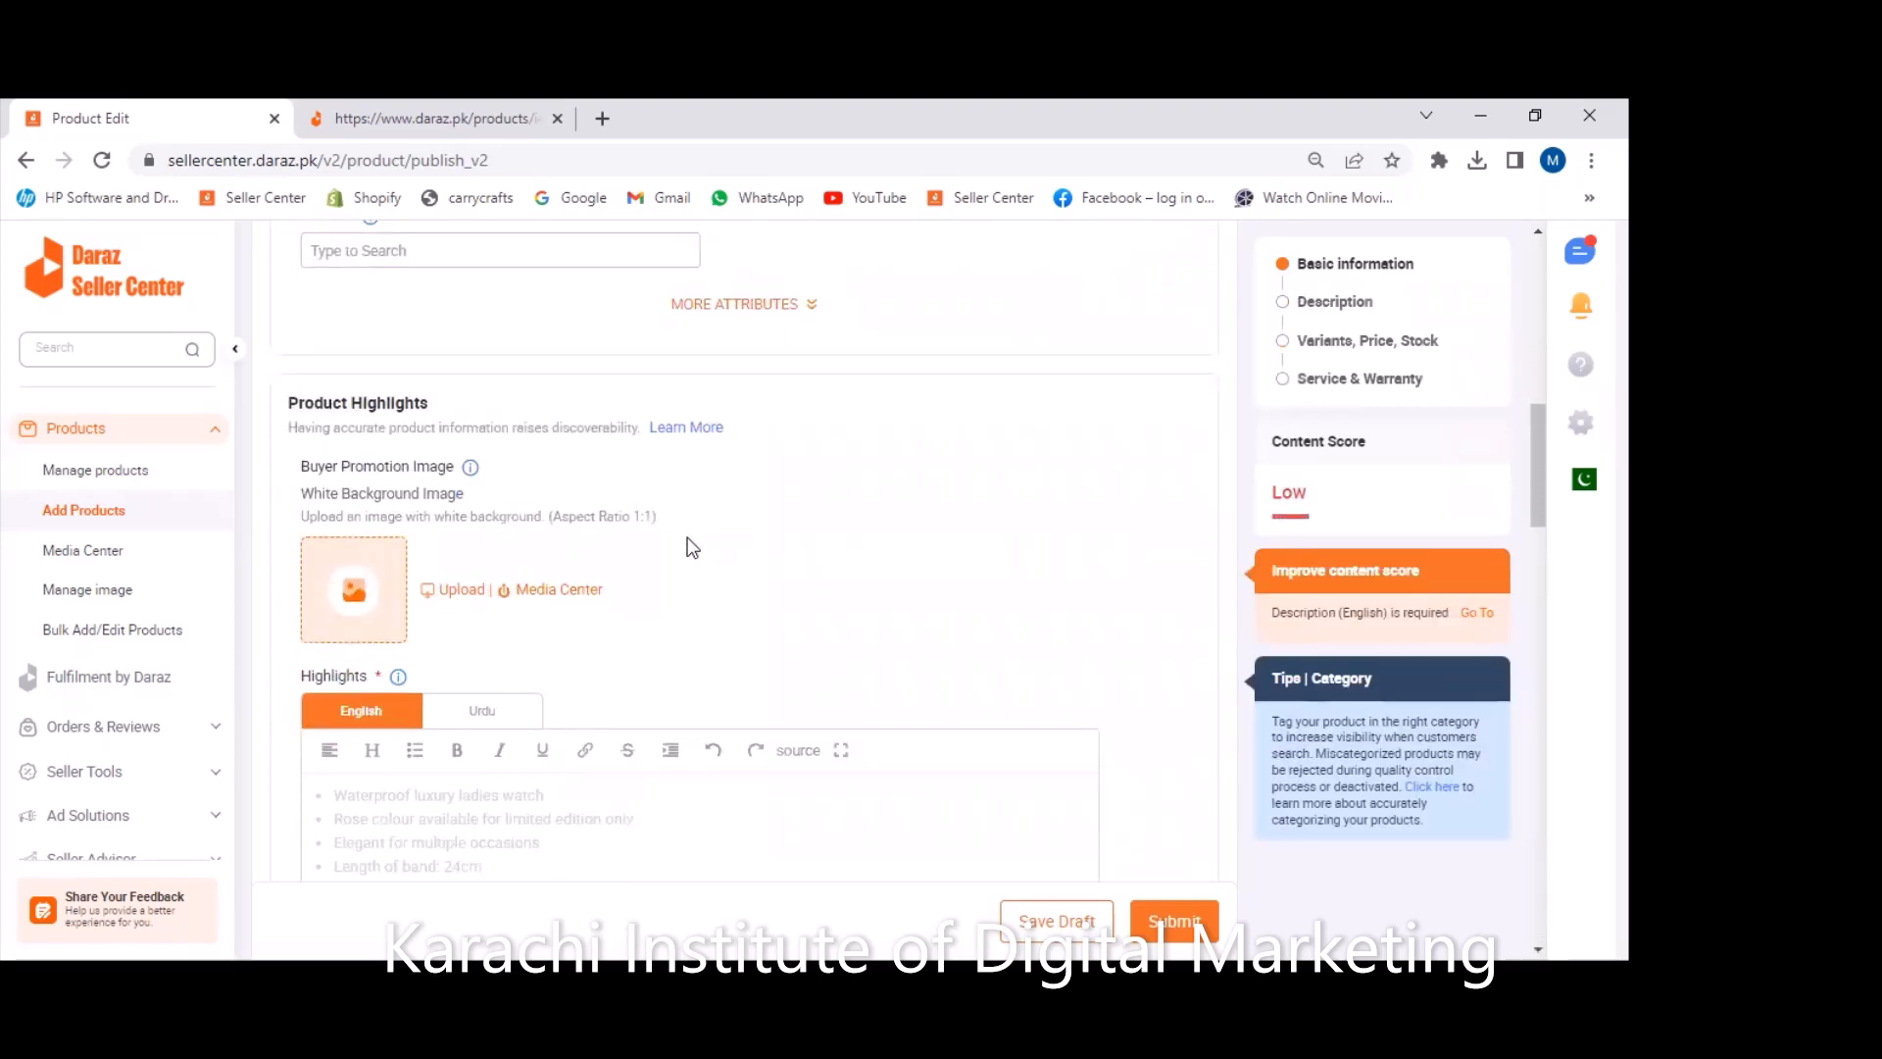
scroll(697, 521, "down", 7)
scroll(308, 466, "up", 8)
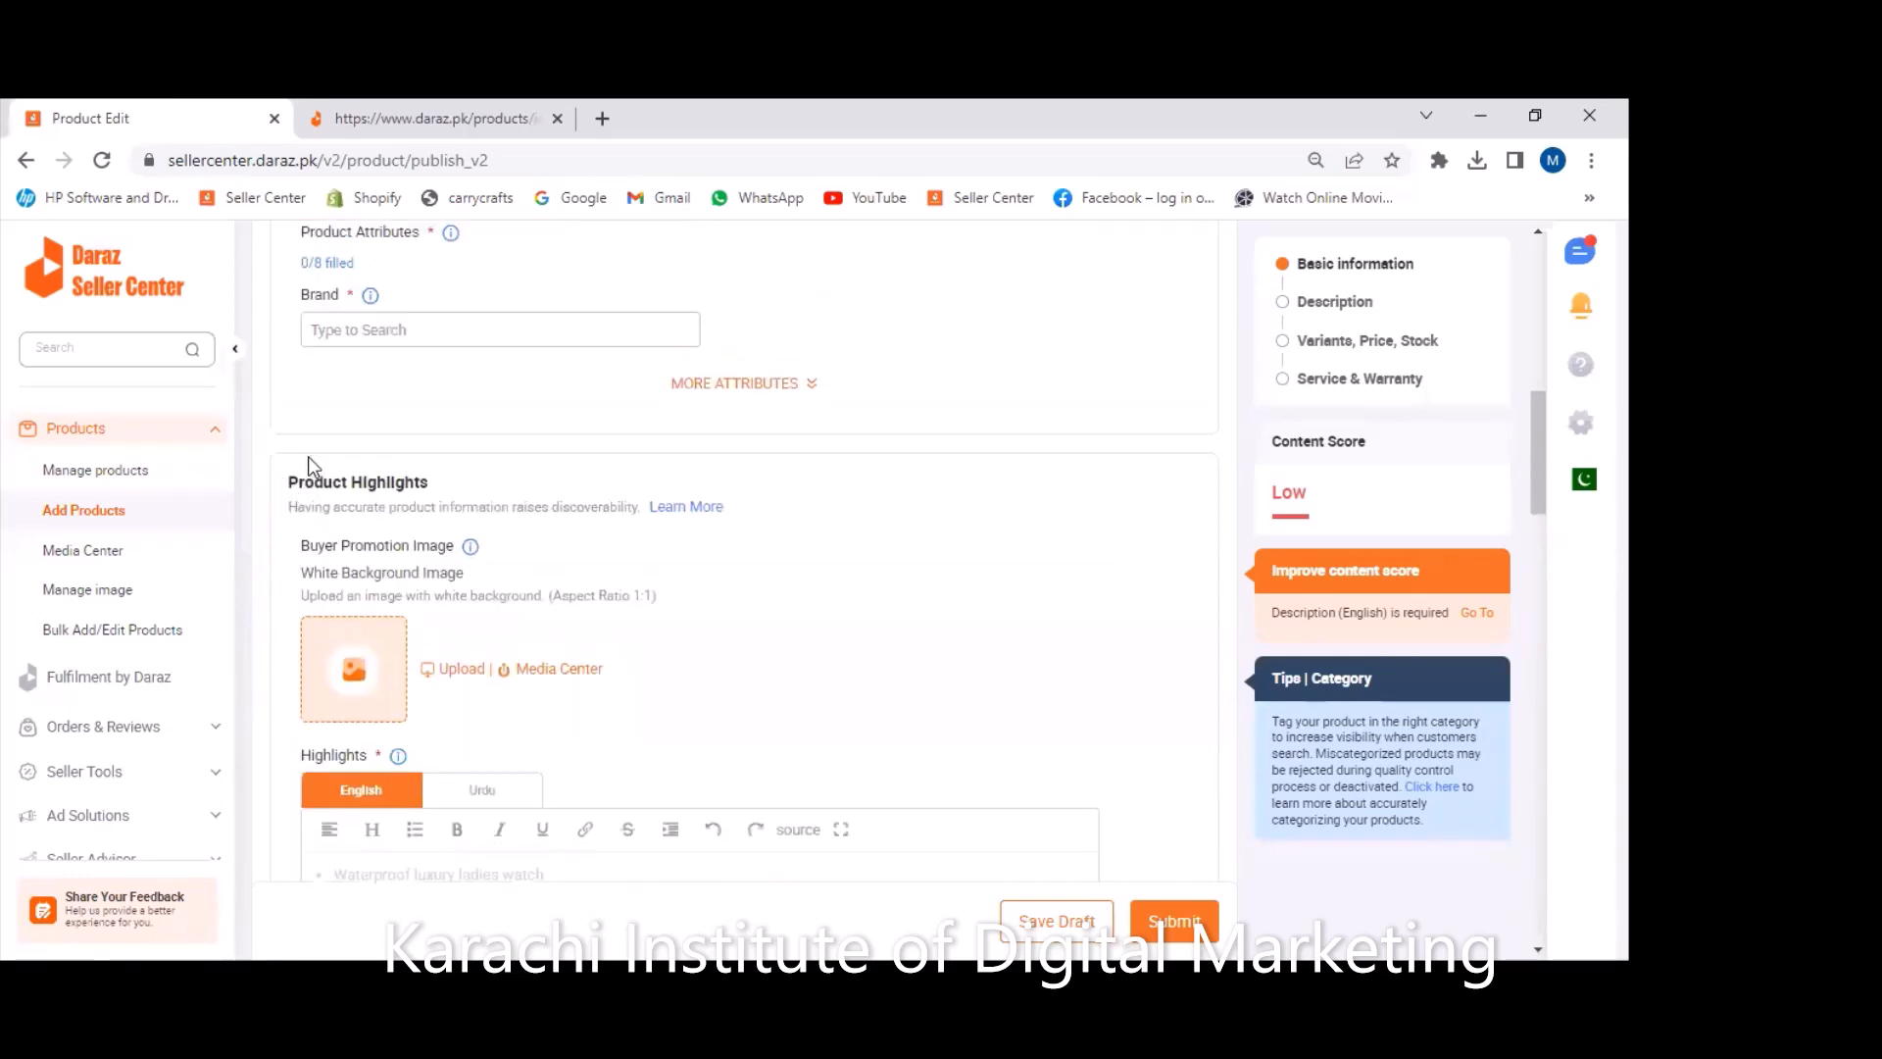
Set the product's brand to No Brand and expand the additional attributes of the Product Highlights section
left_click(383, 333)
left_click(480, 423)
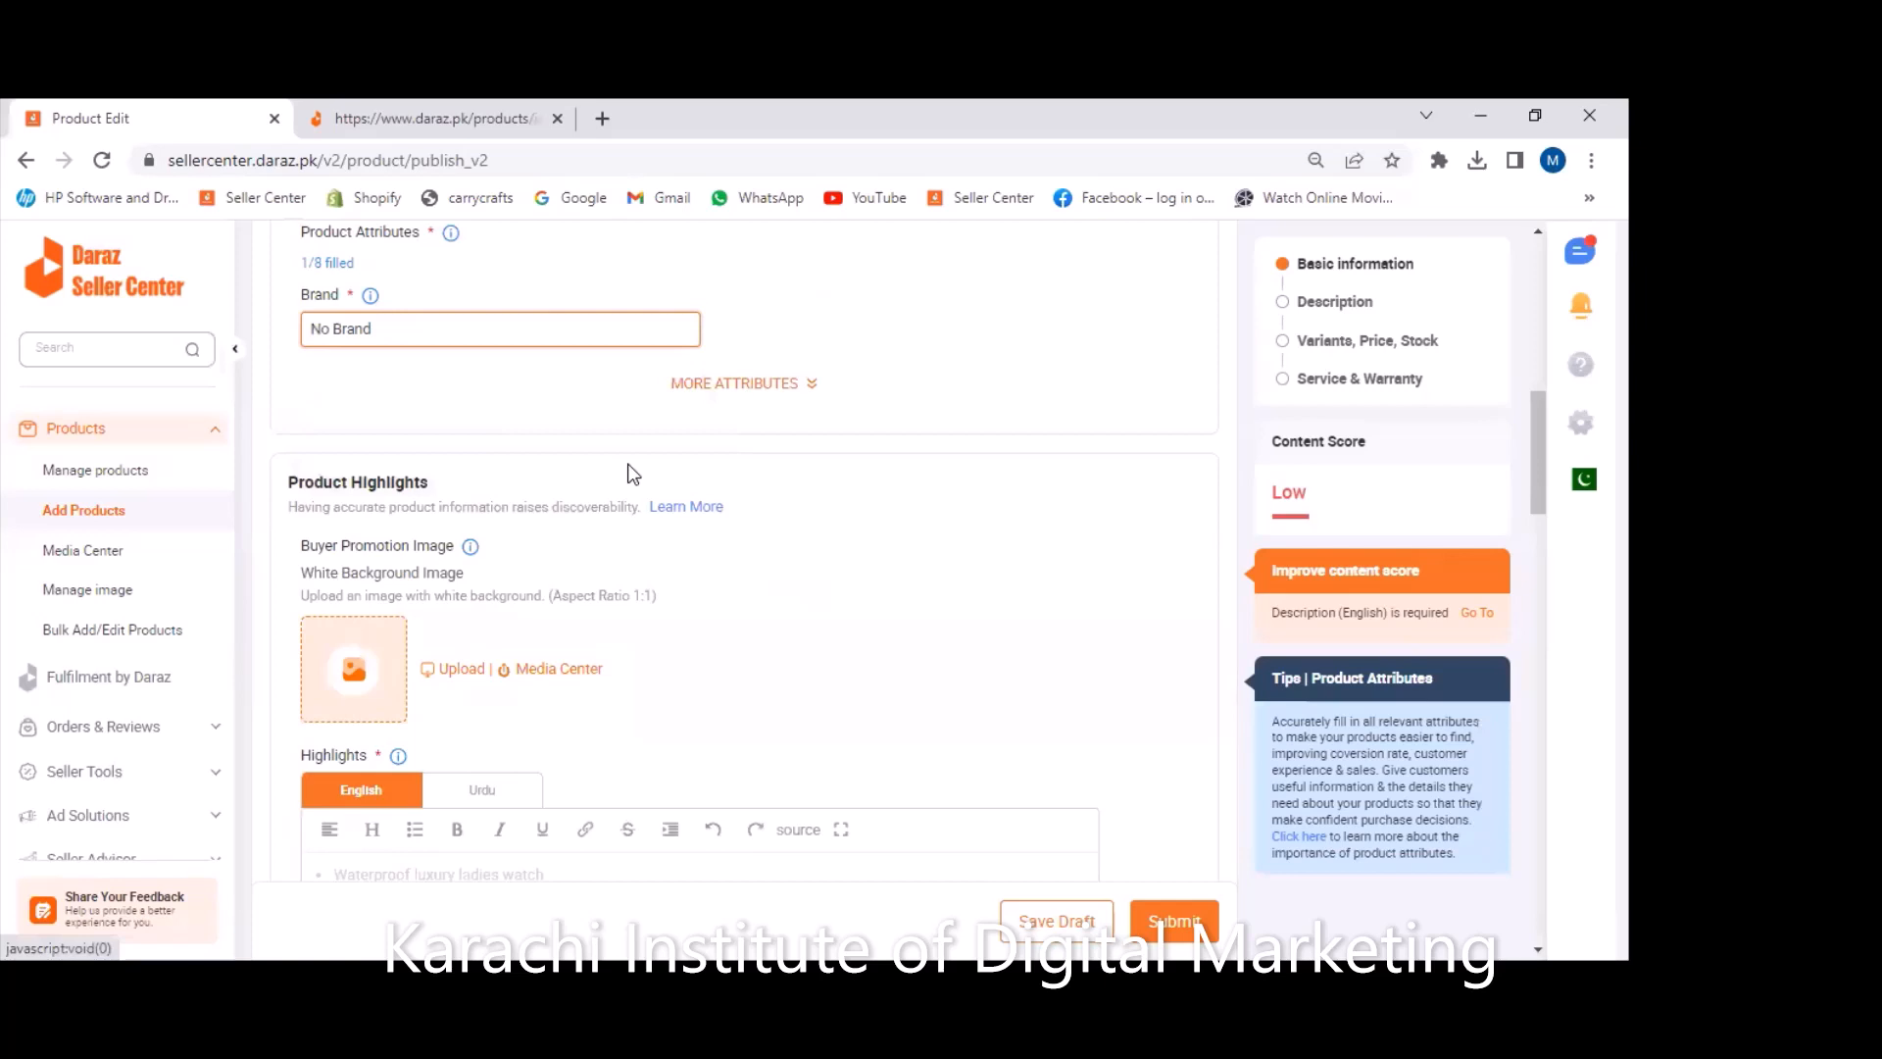
scroll(496, 618, "down", 8)
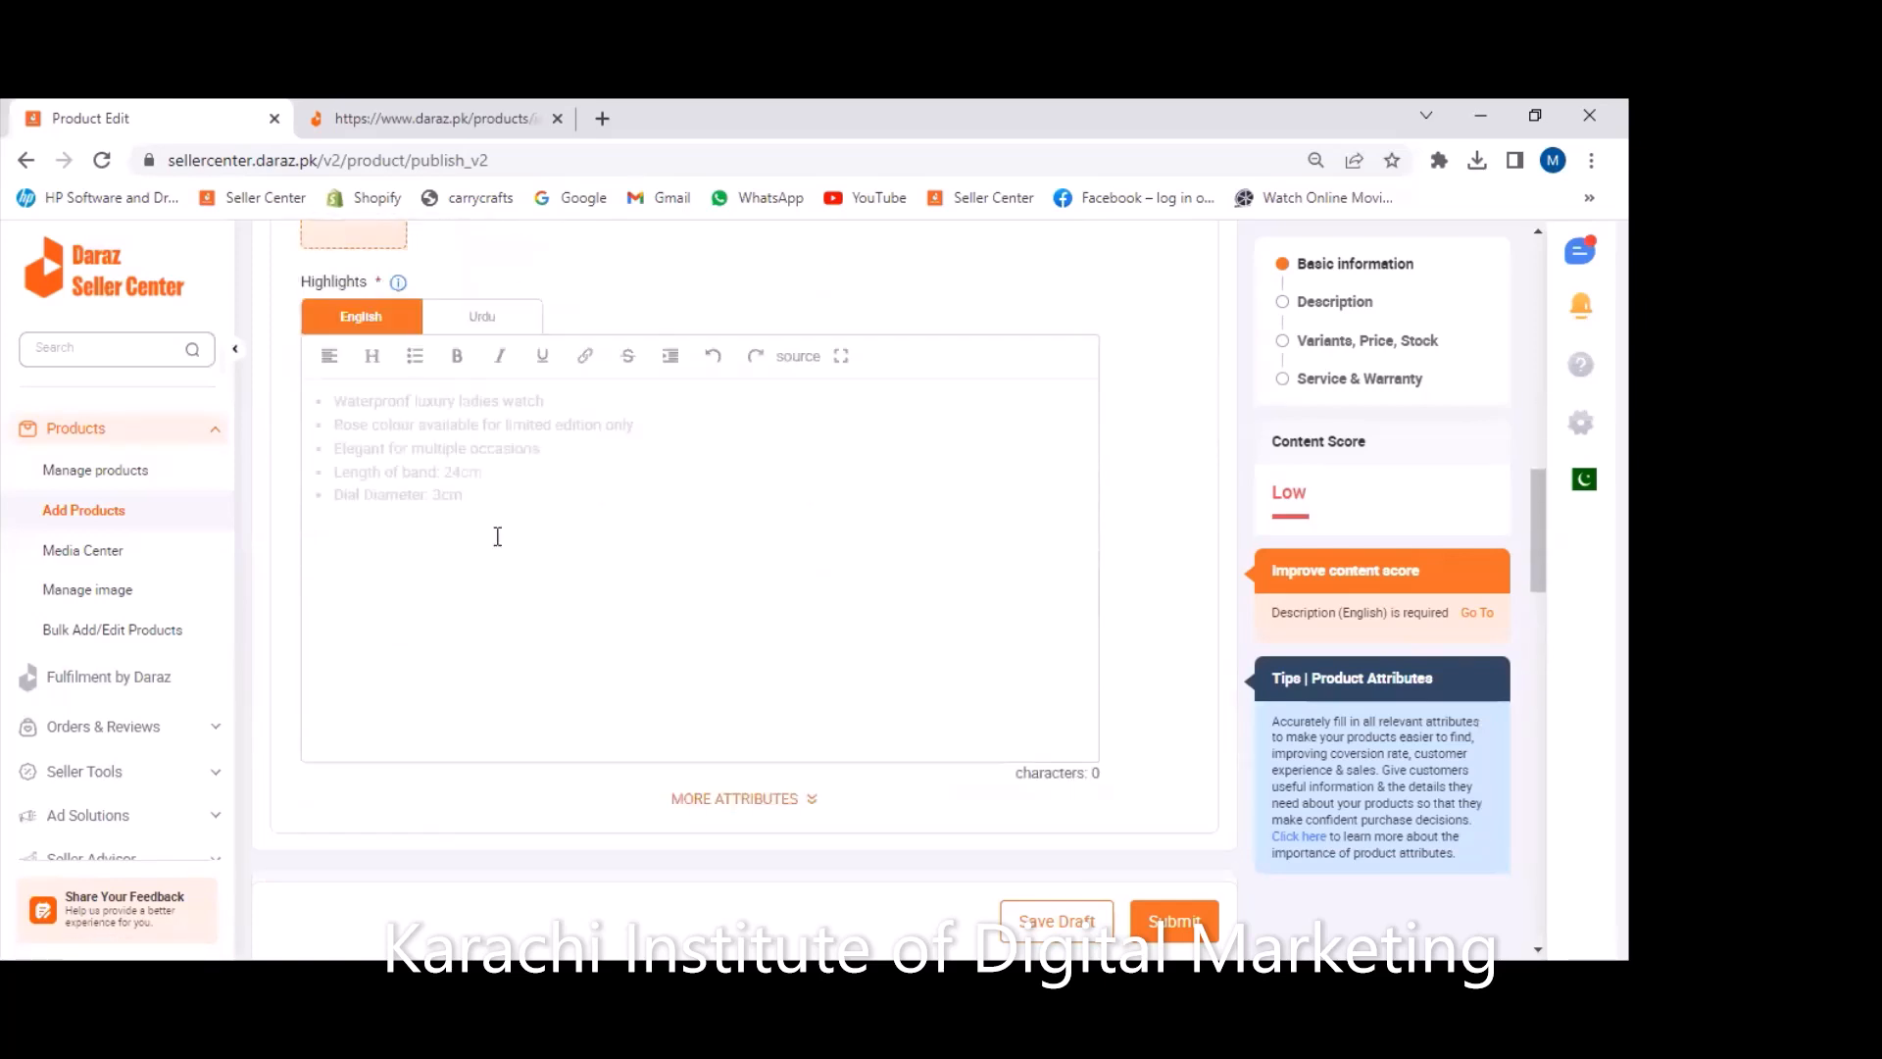
left_click(751, 485)
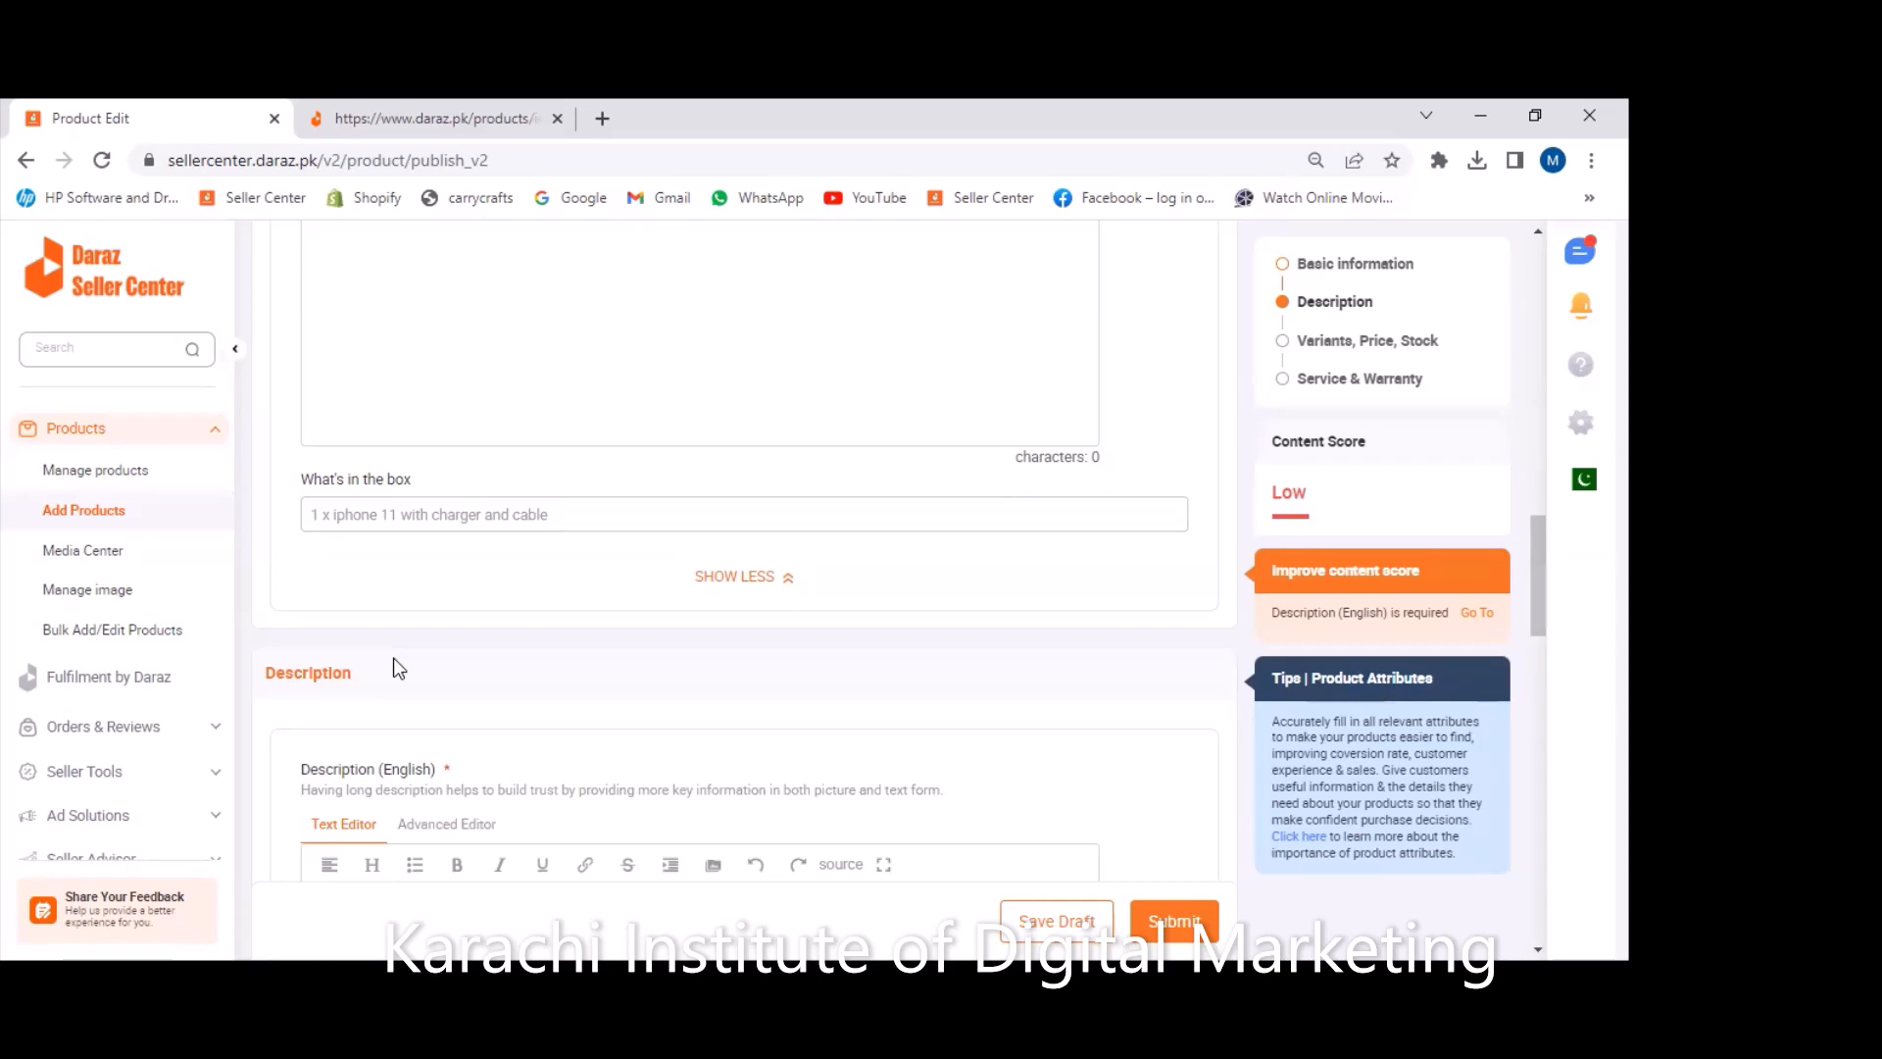
Enter a package weight of 0.5 kg in the listing's Delivery section
scroll(520, 627, "down", 15)
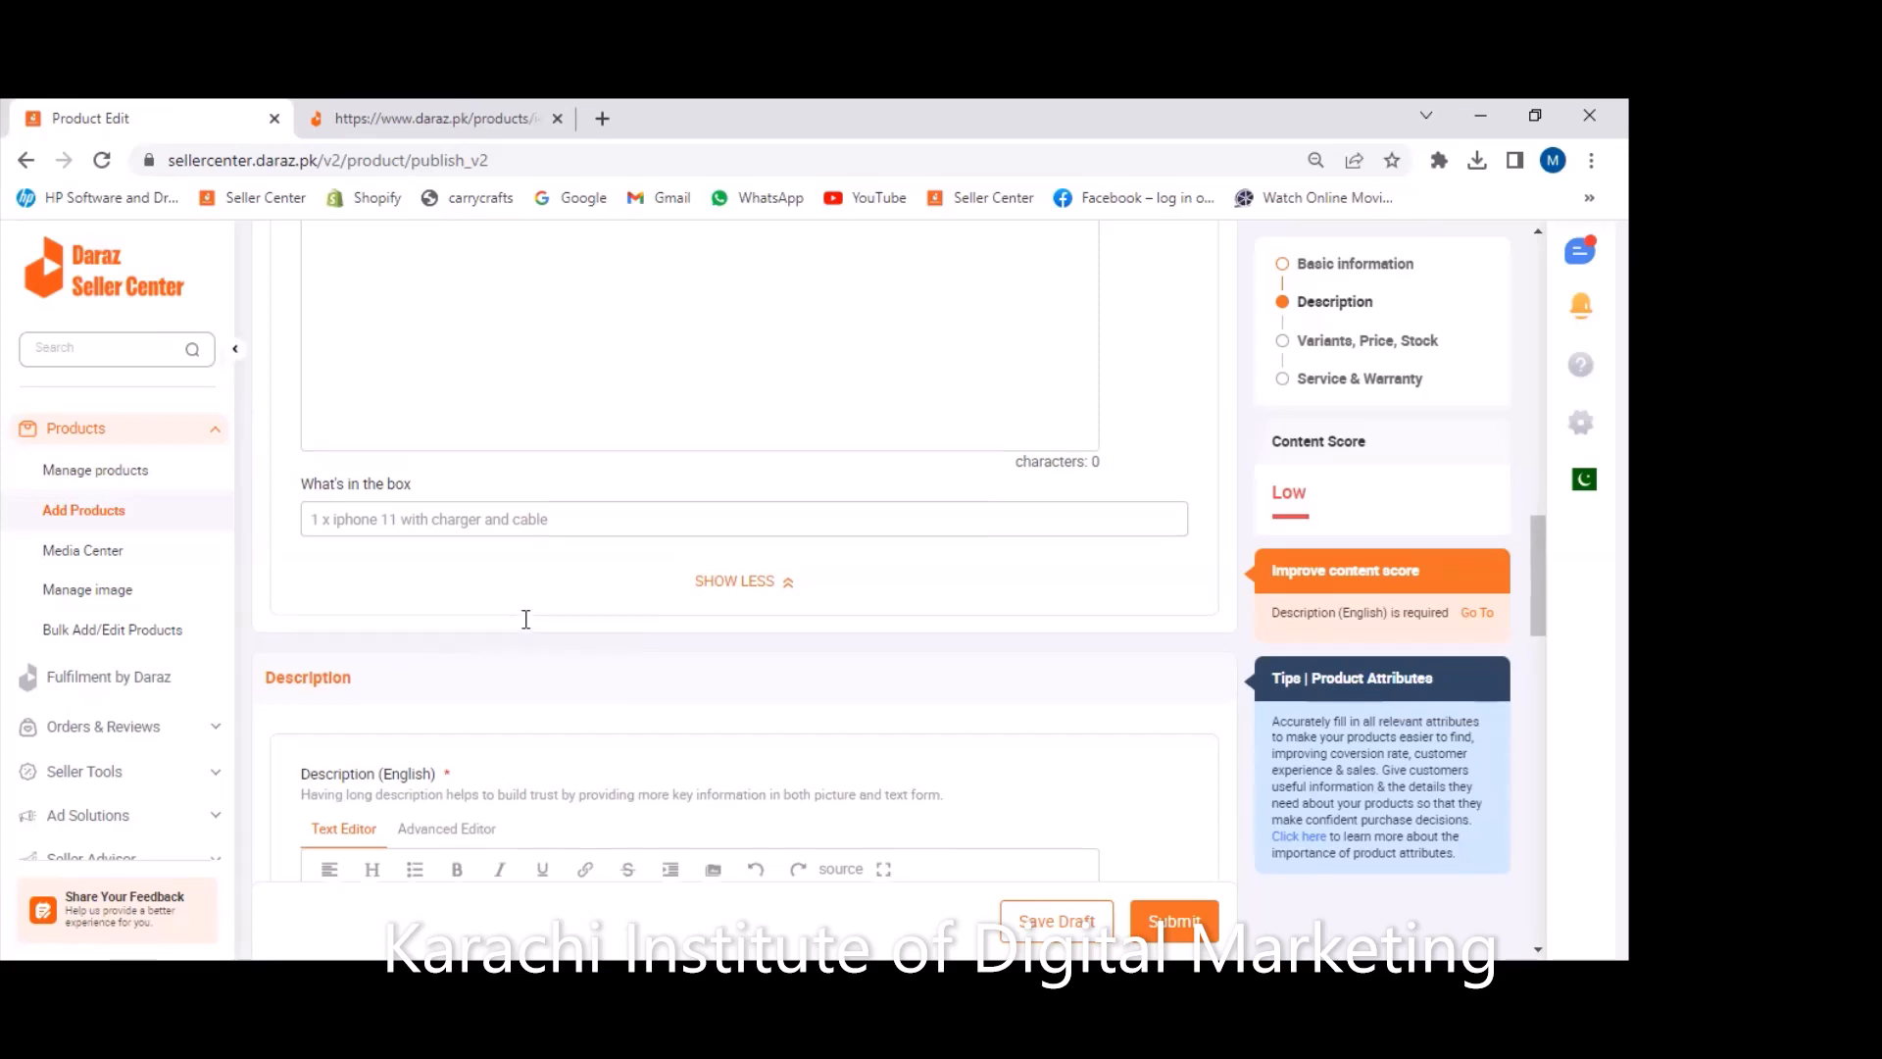
scroll(517, 638, "up", 1)
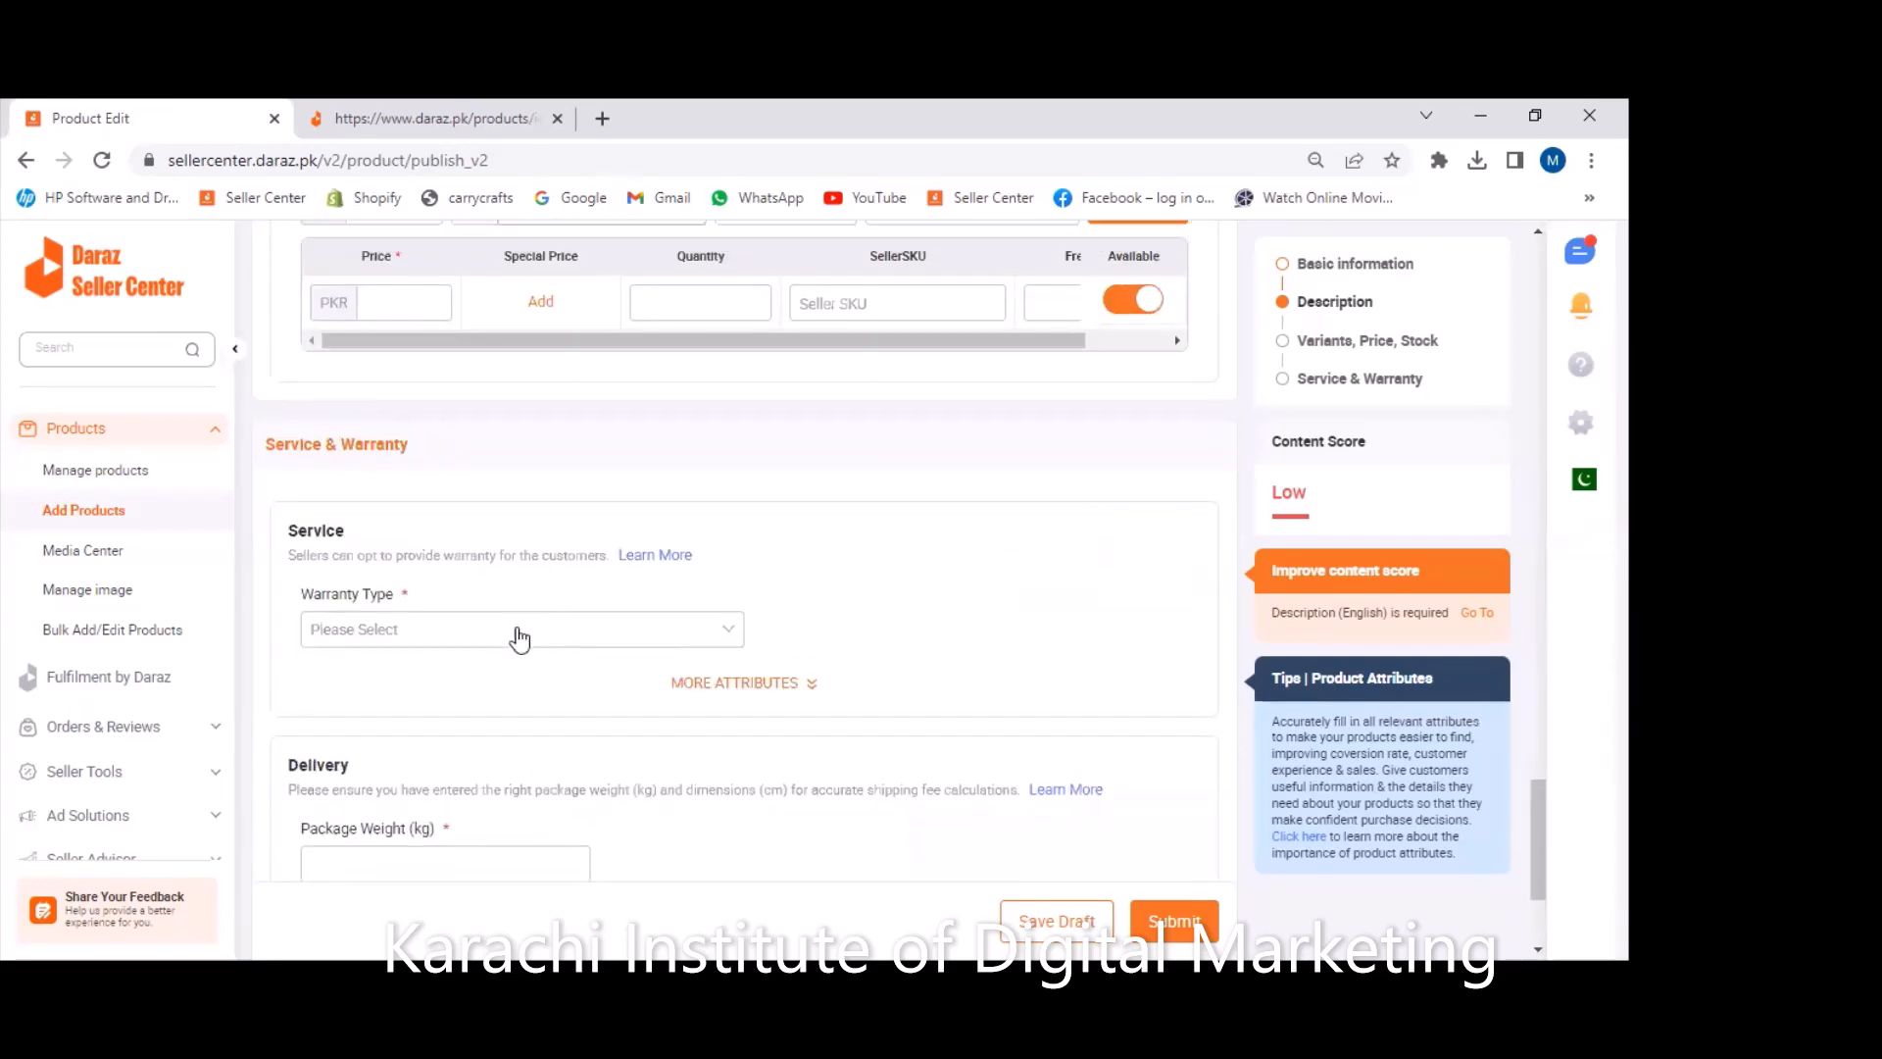
scroll(441, 647, "up", 4)
scroll(372, 618, "down", 5)
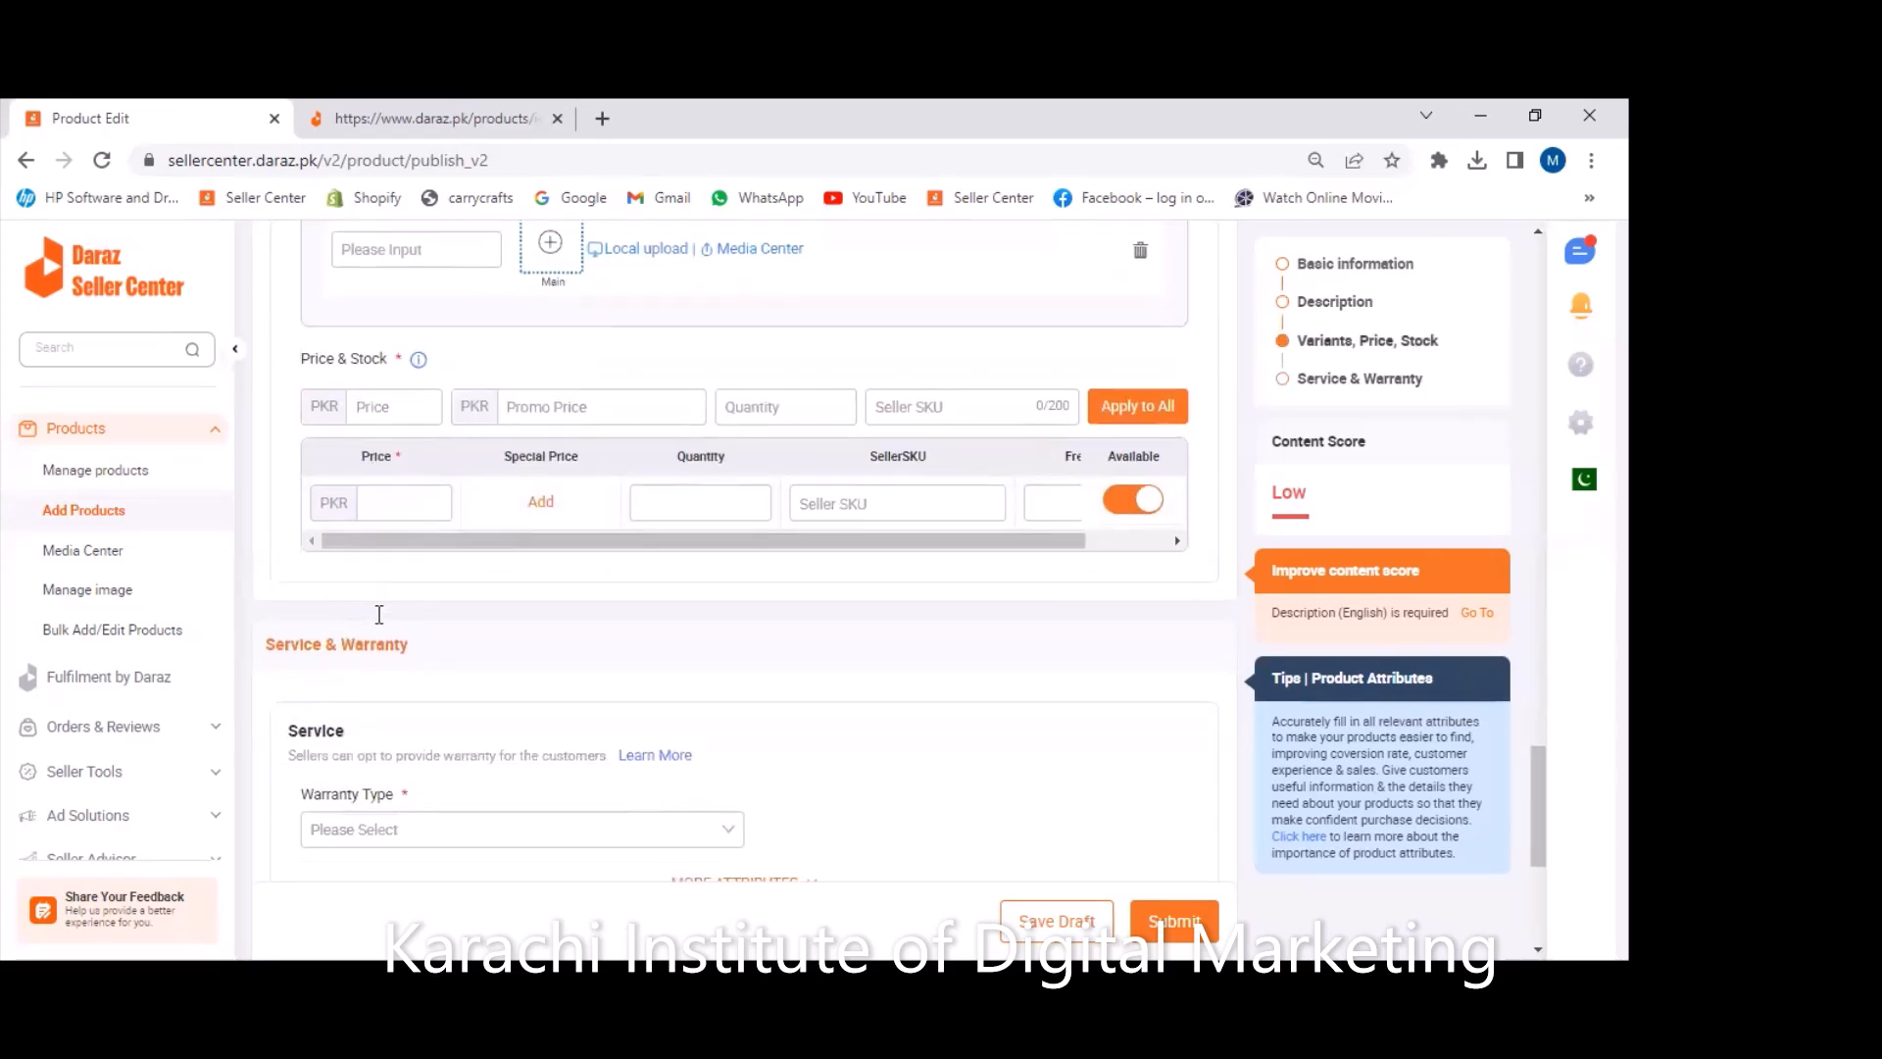
scroll(379, 614, "down", 1)
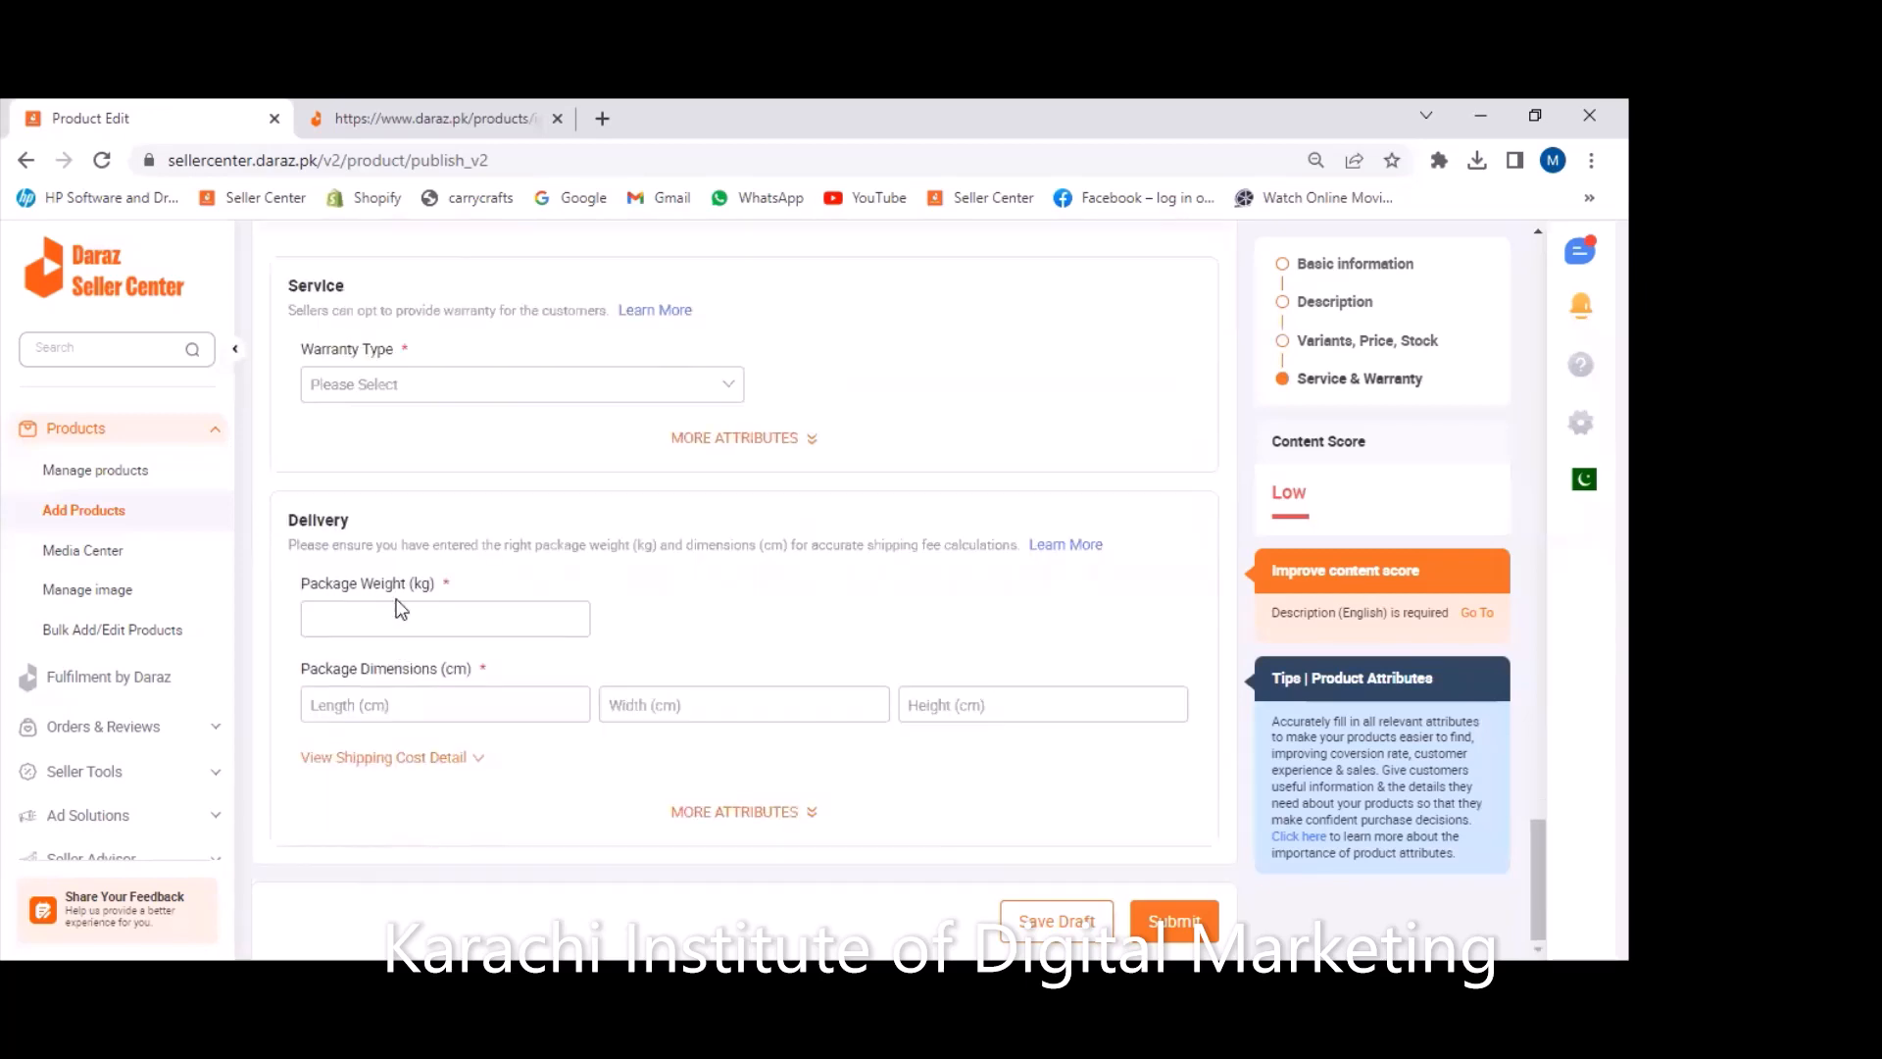
left_click(438, 619)
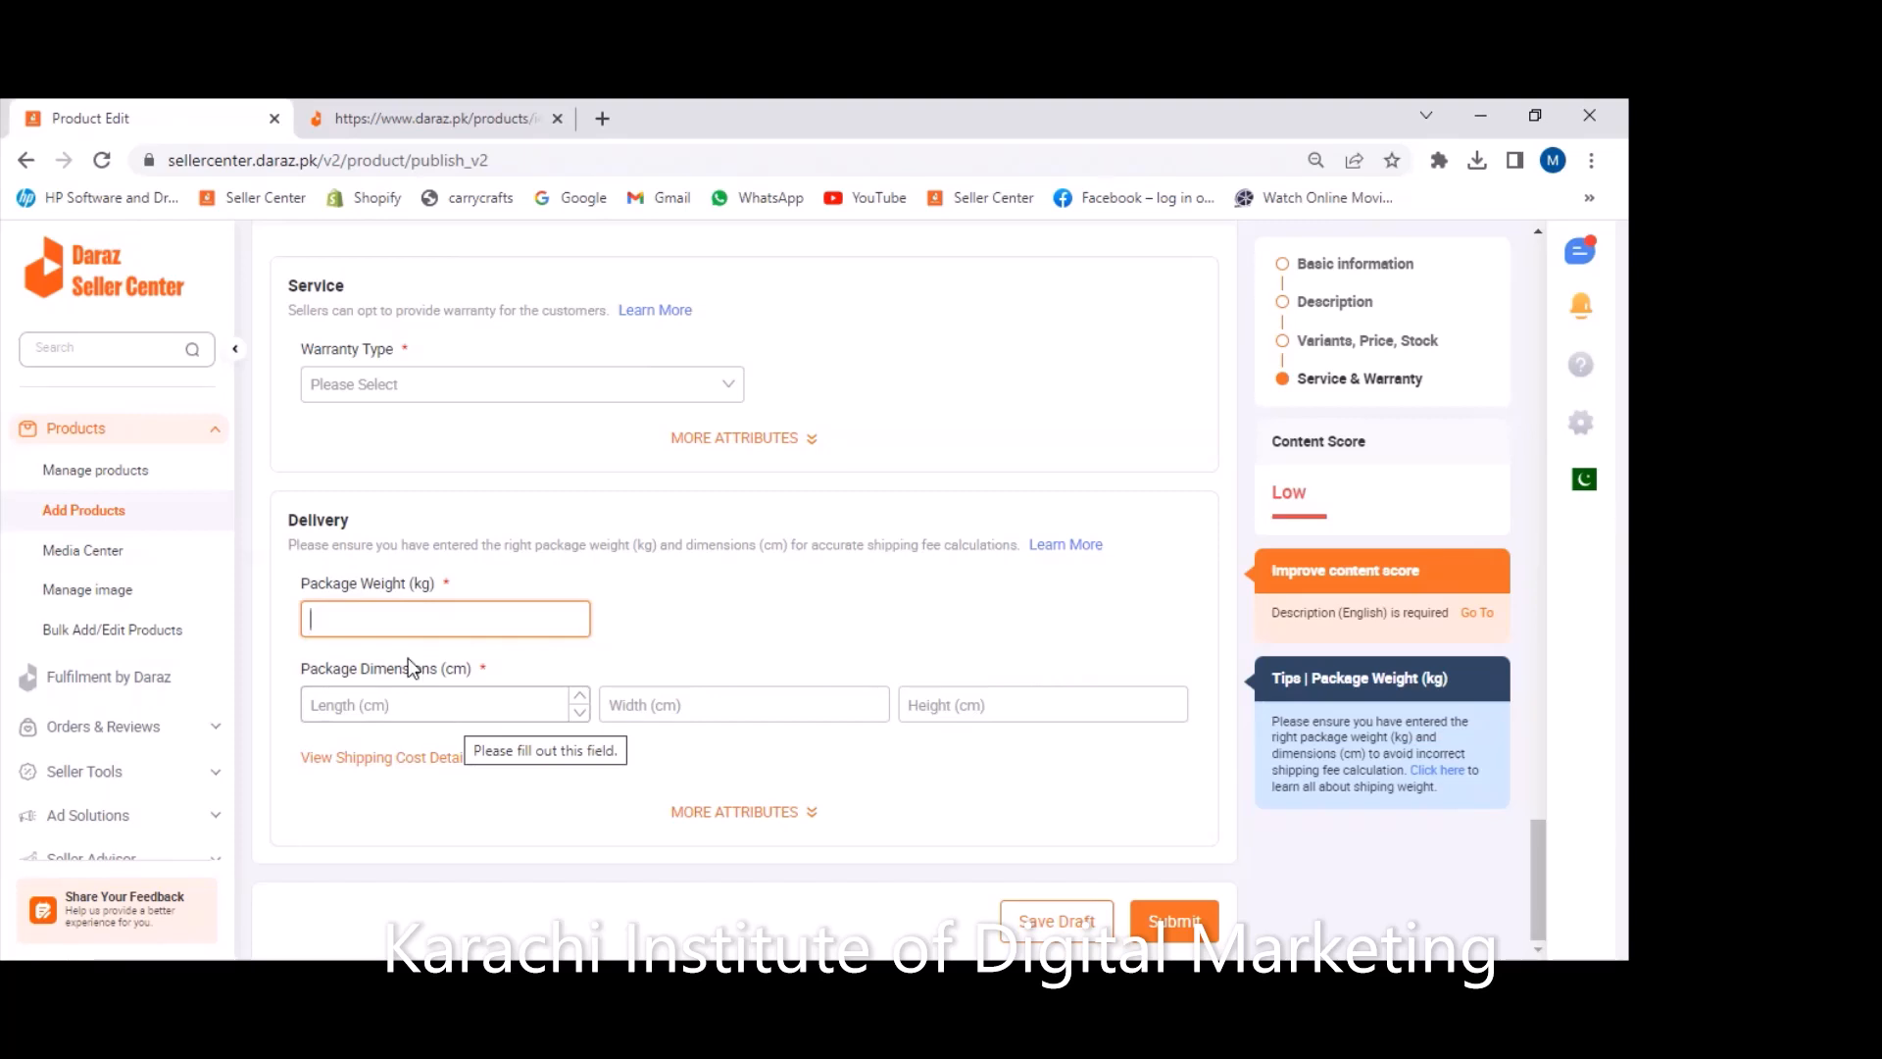
type("0.")
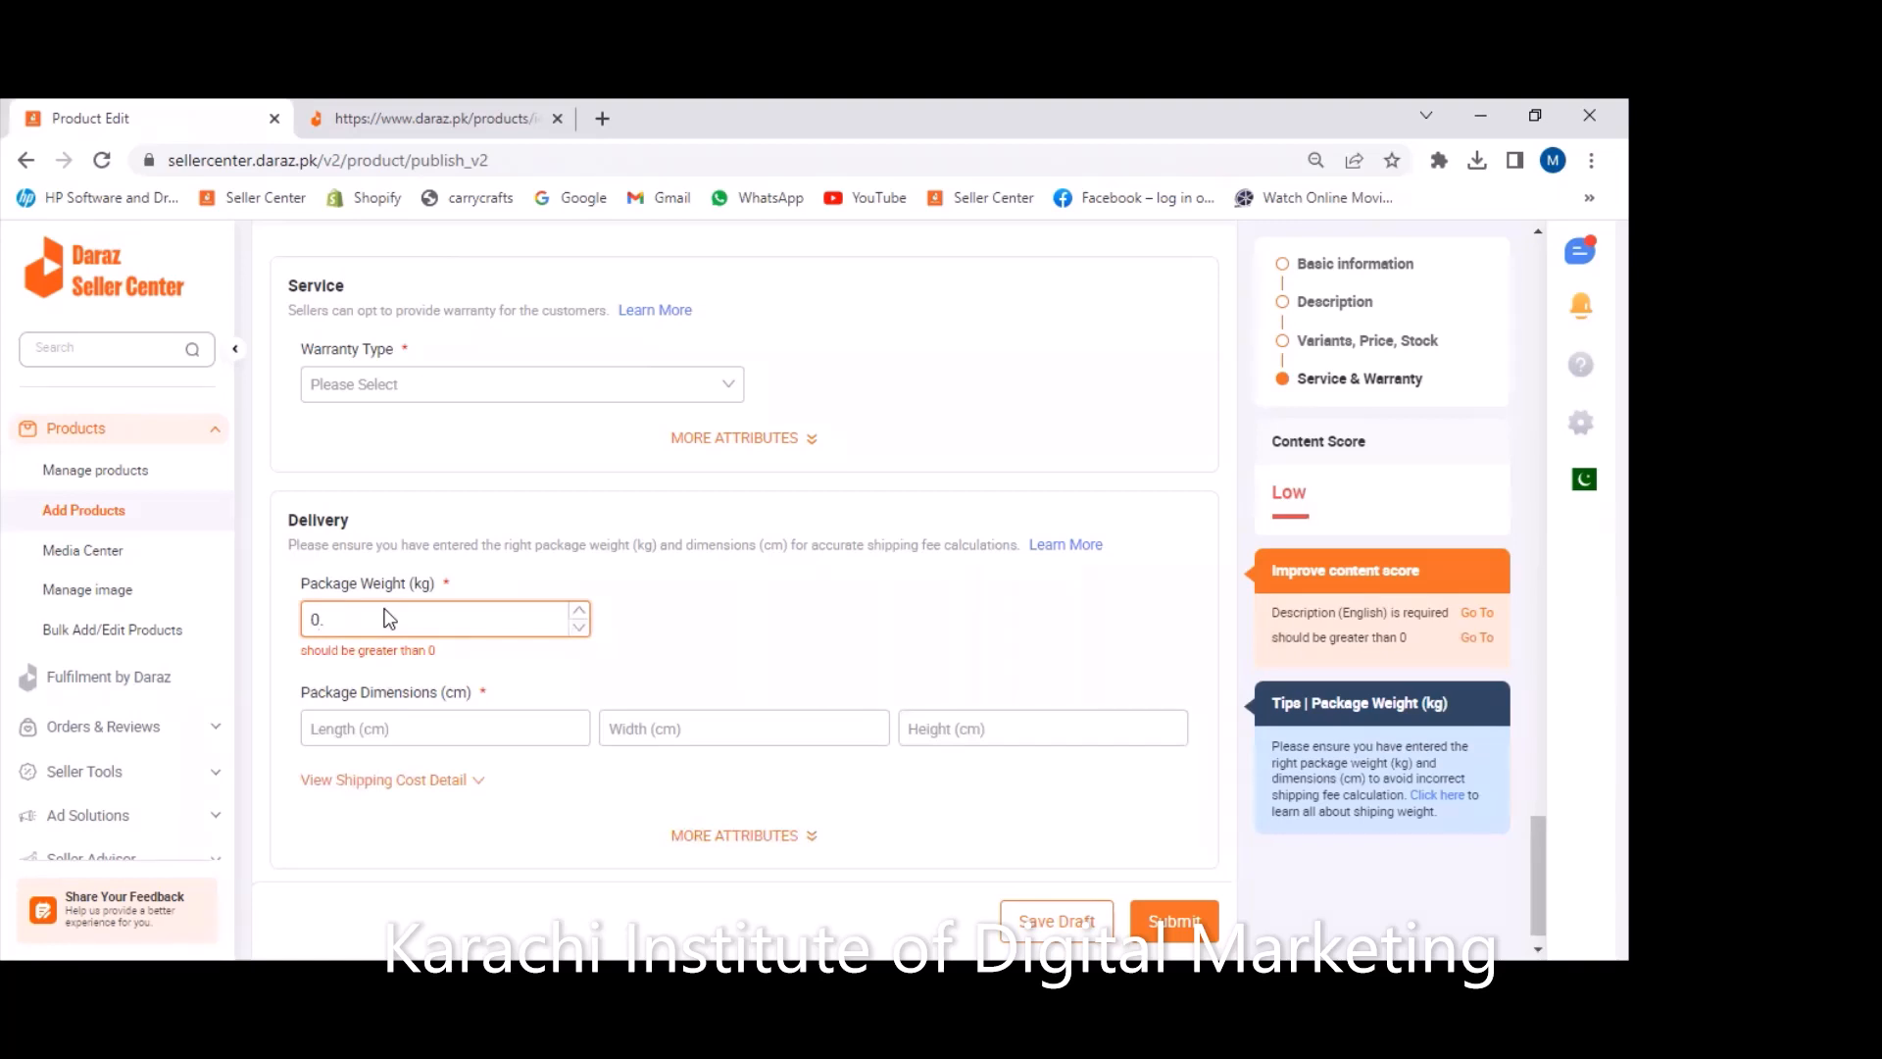
type("5")
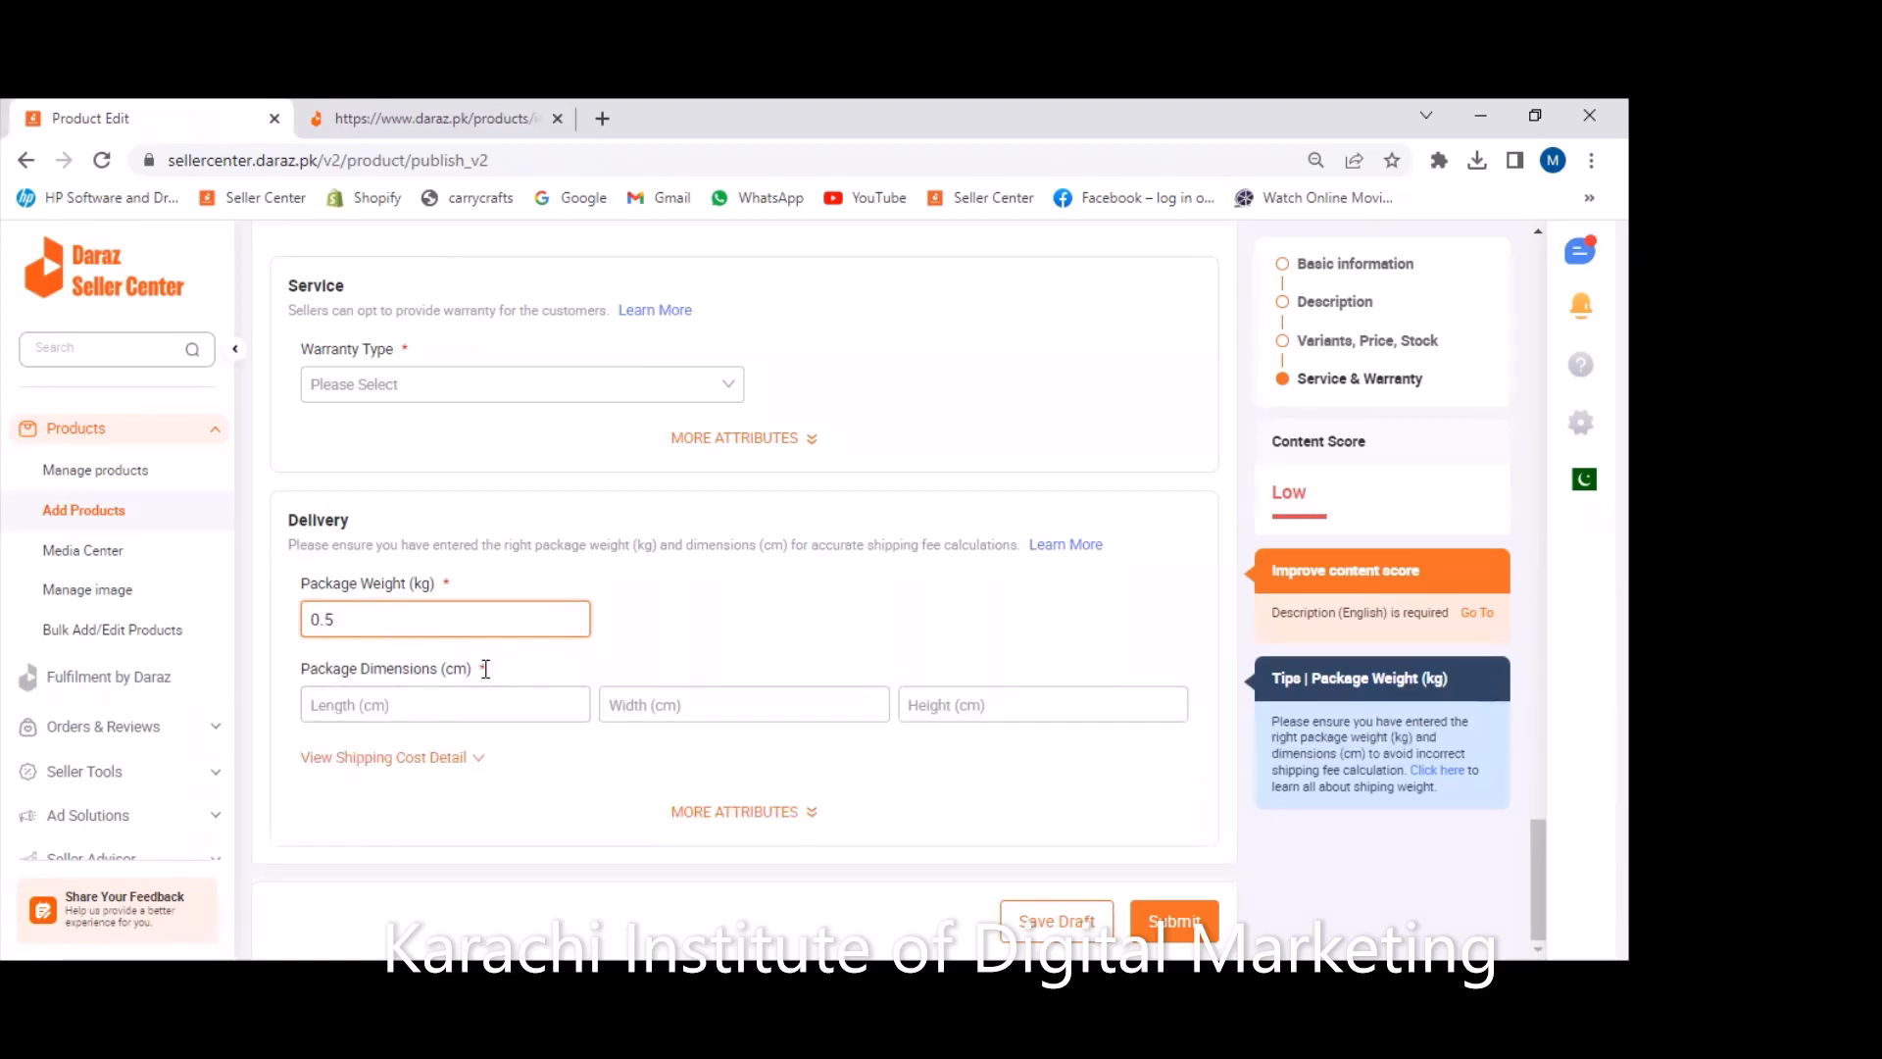
Change the package weight to 5 kg
double_click(440, 623)
type("5")
scroll(794, 483, "up", 2)
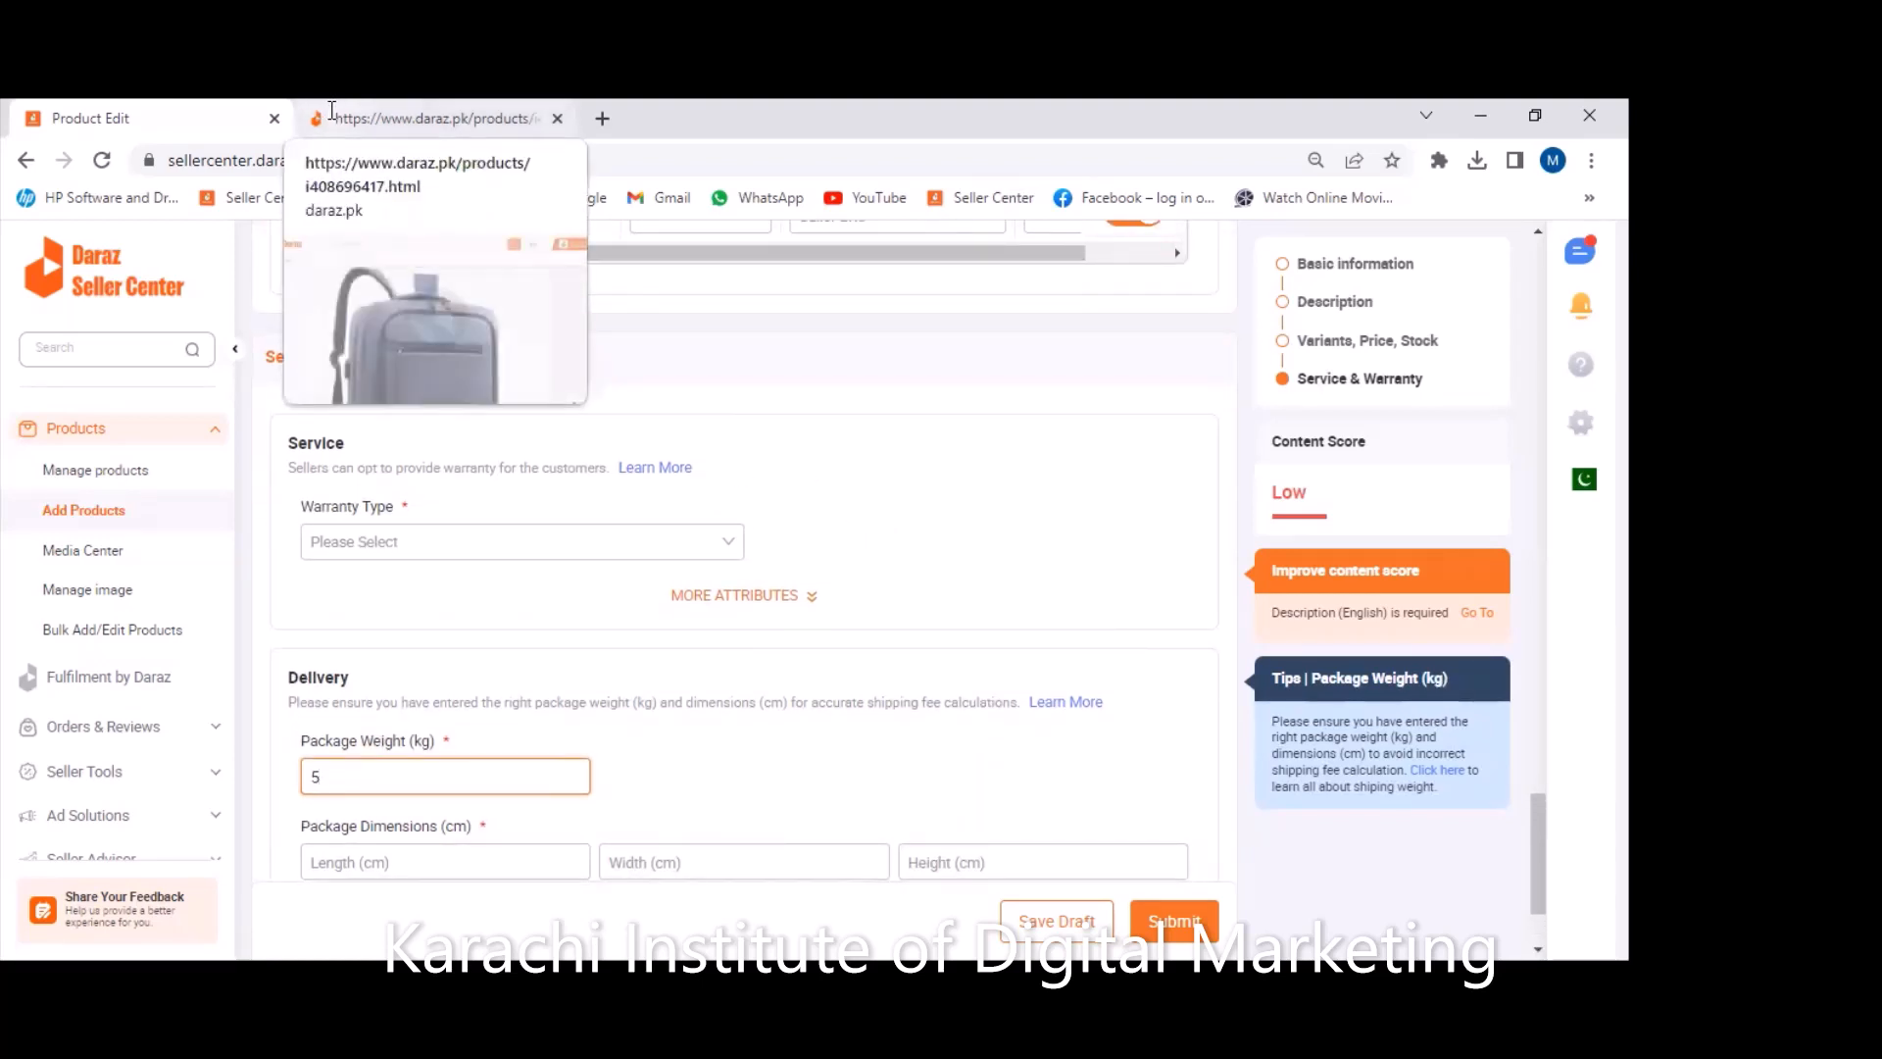
Leave the new product form for the Manage products list and reload the page
left_click(138, 429)
left_click(138, 428)
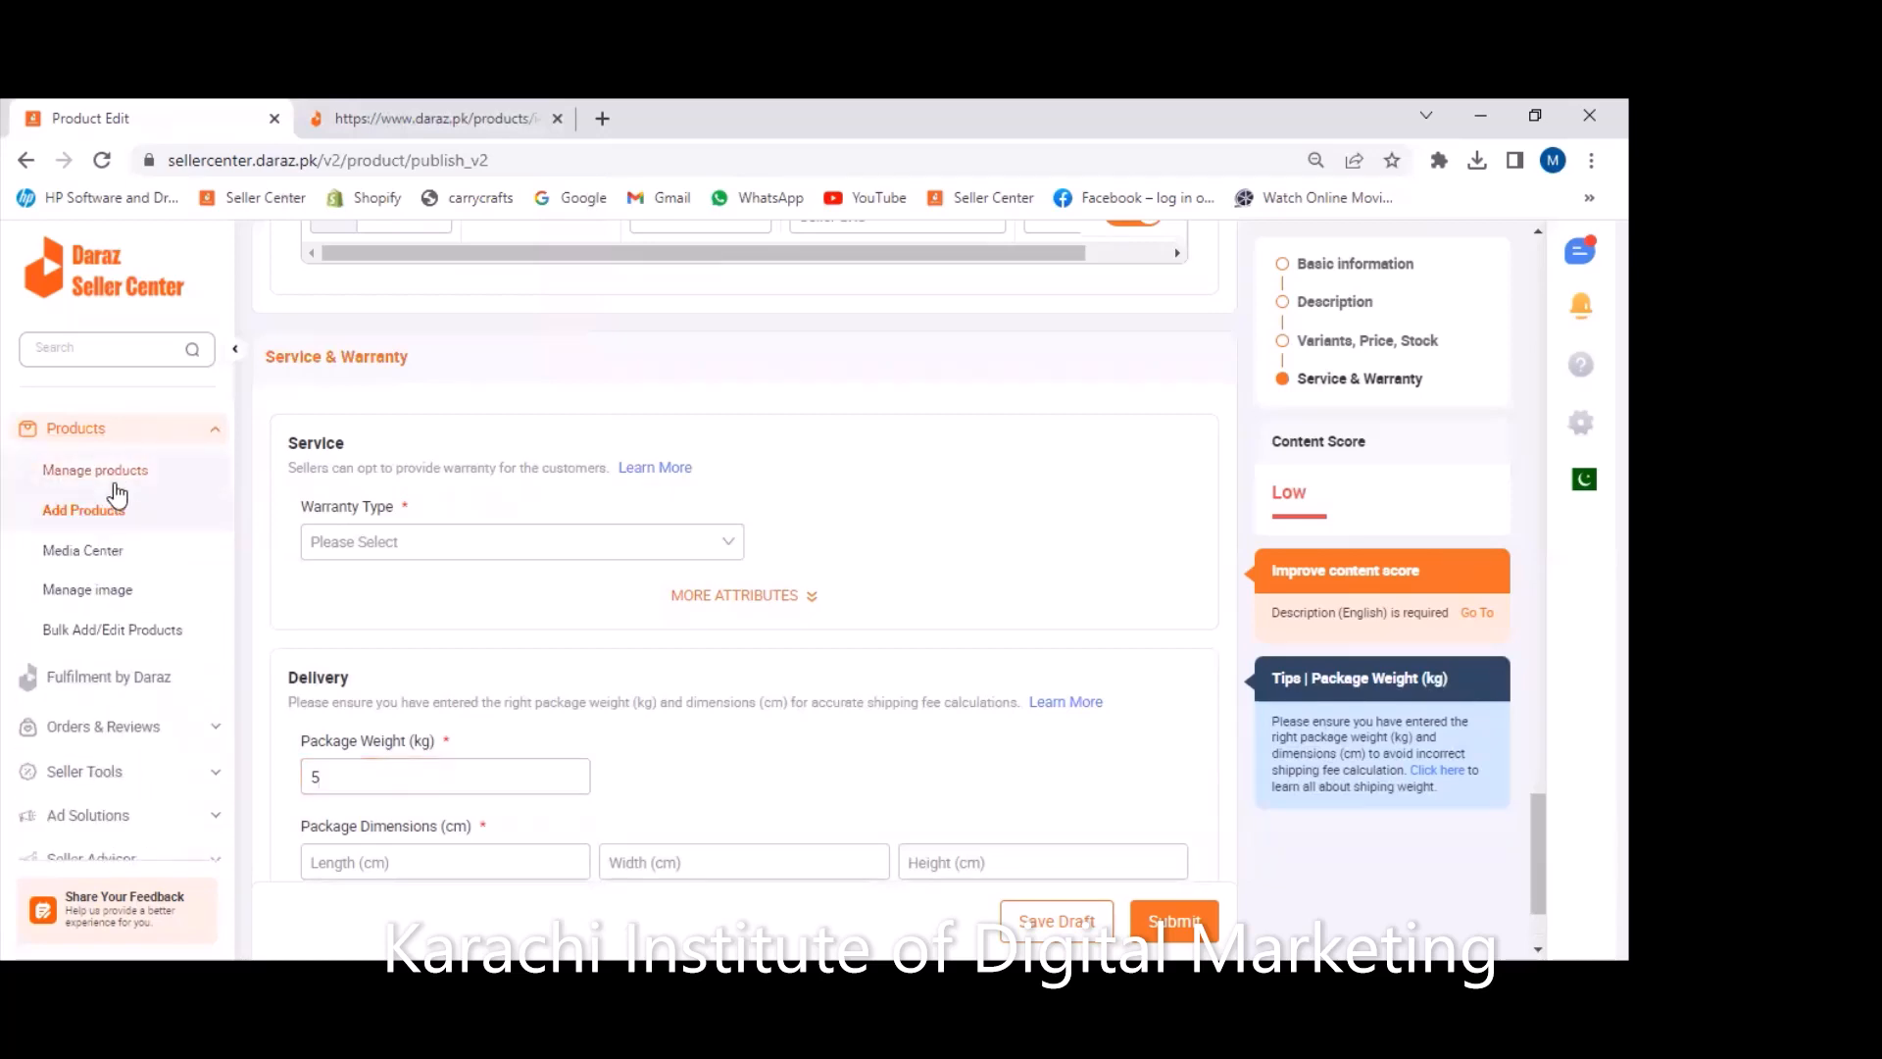
left_click(115, 484)
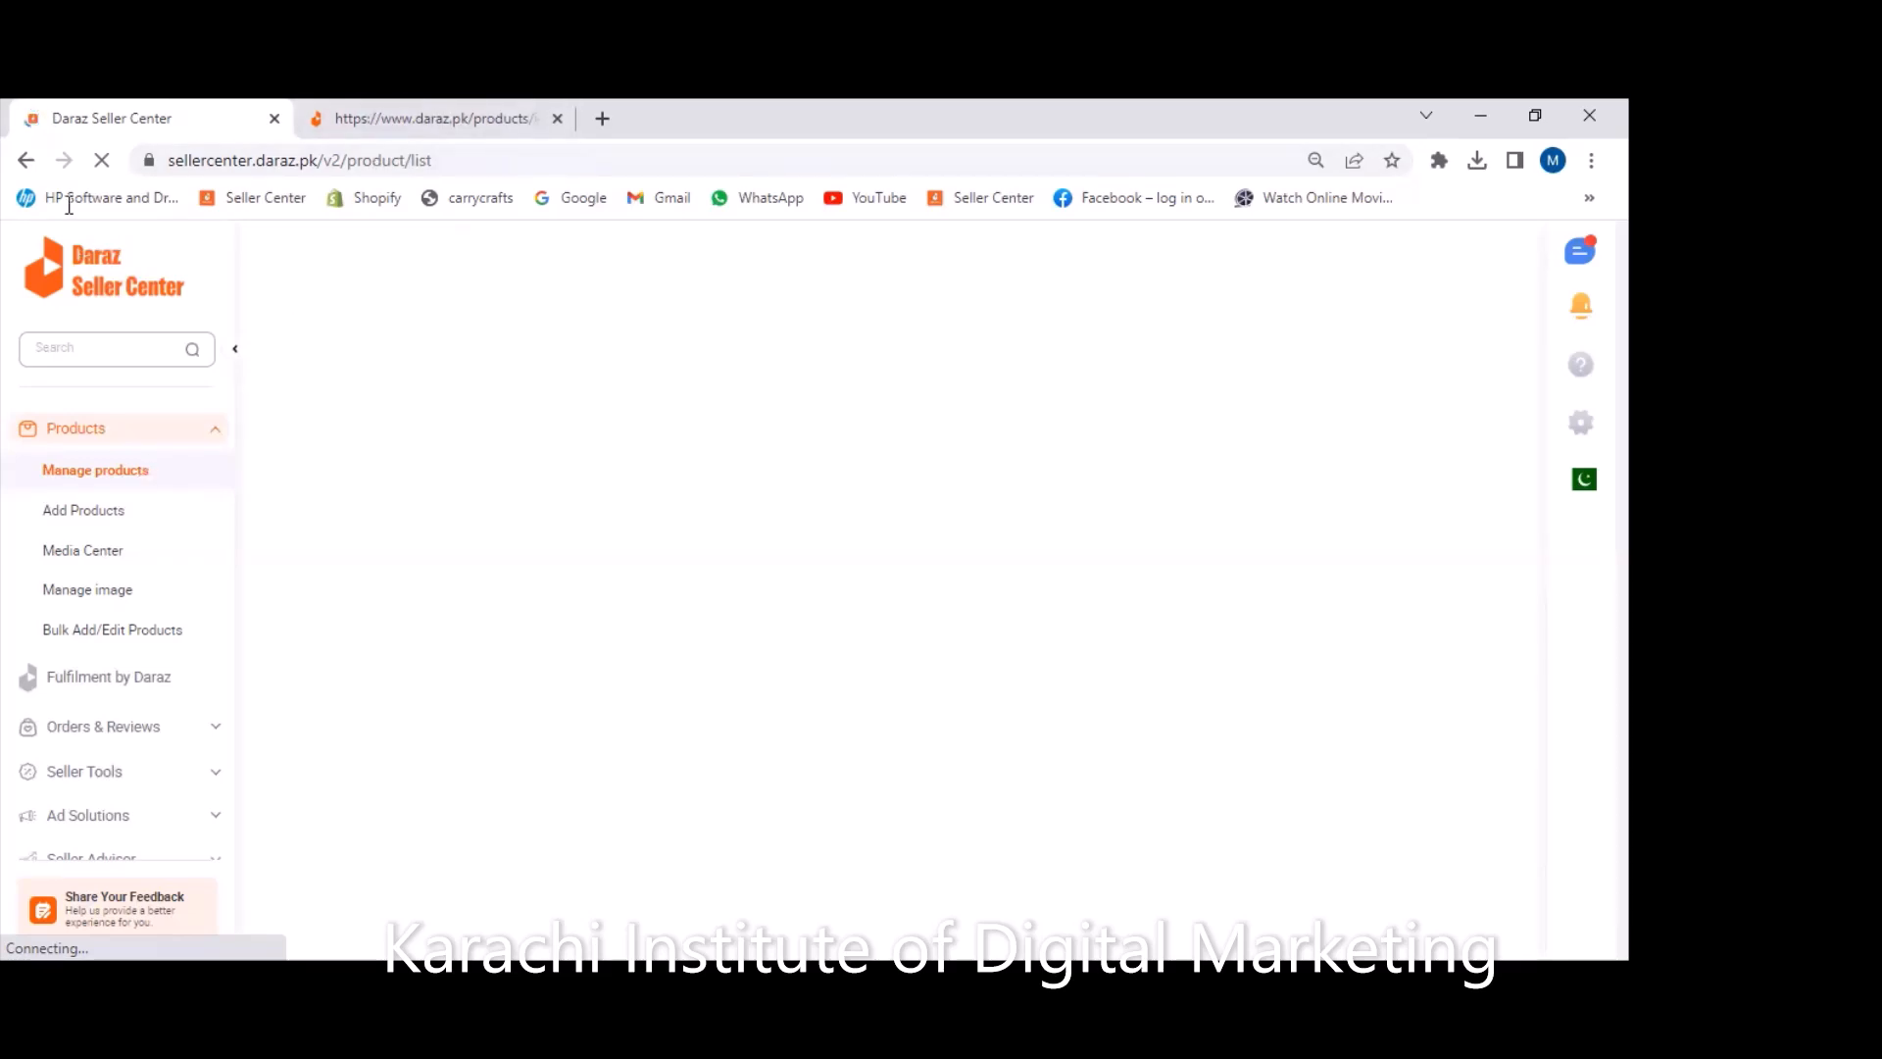
left_click(94, 156)
left_click(93, 155)
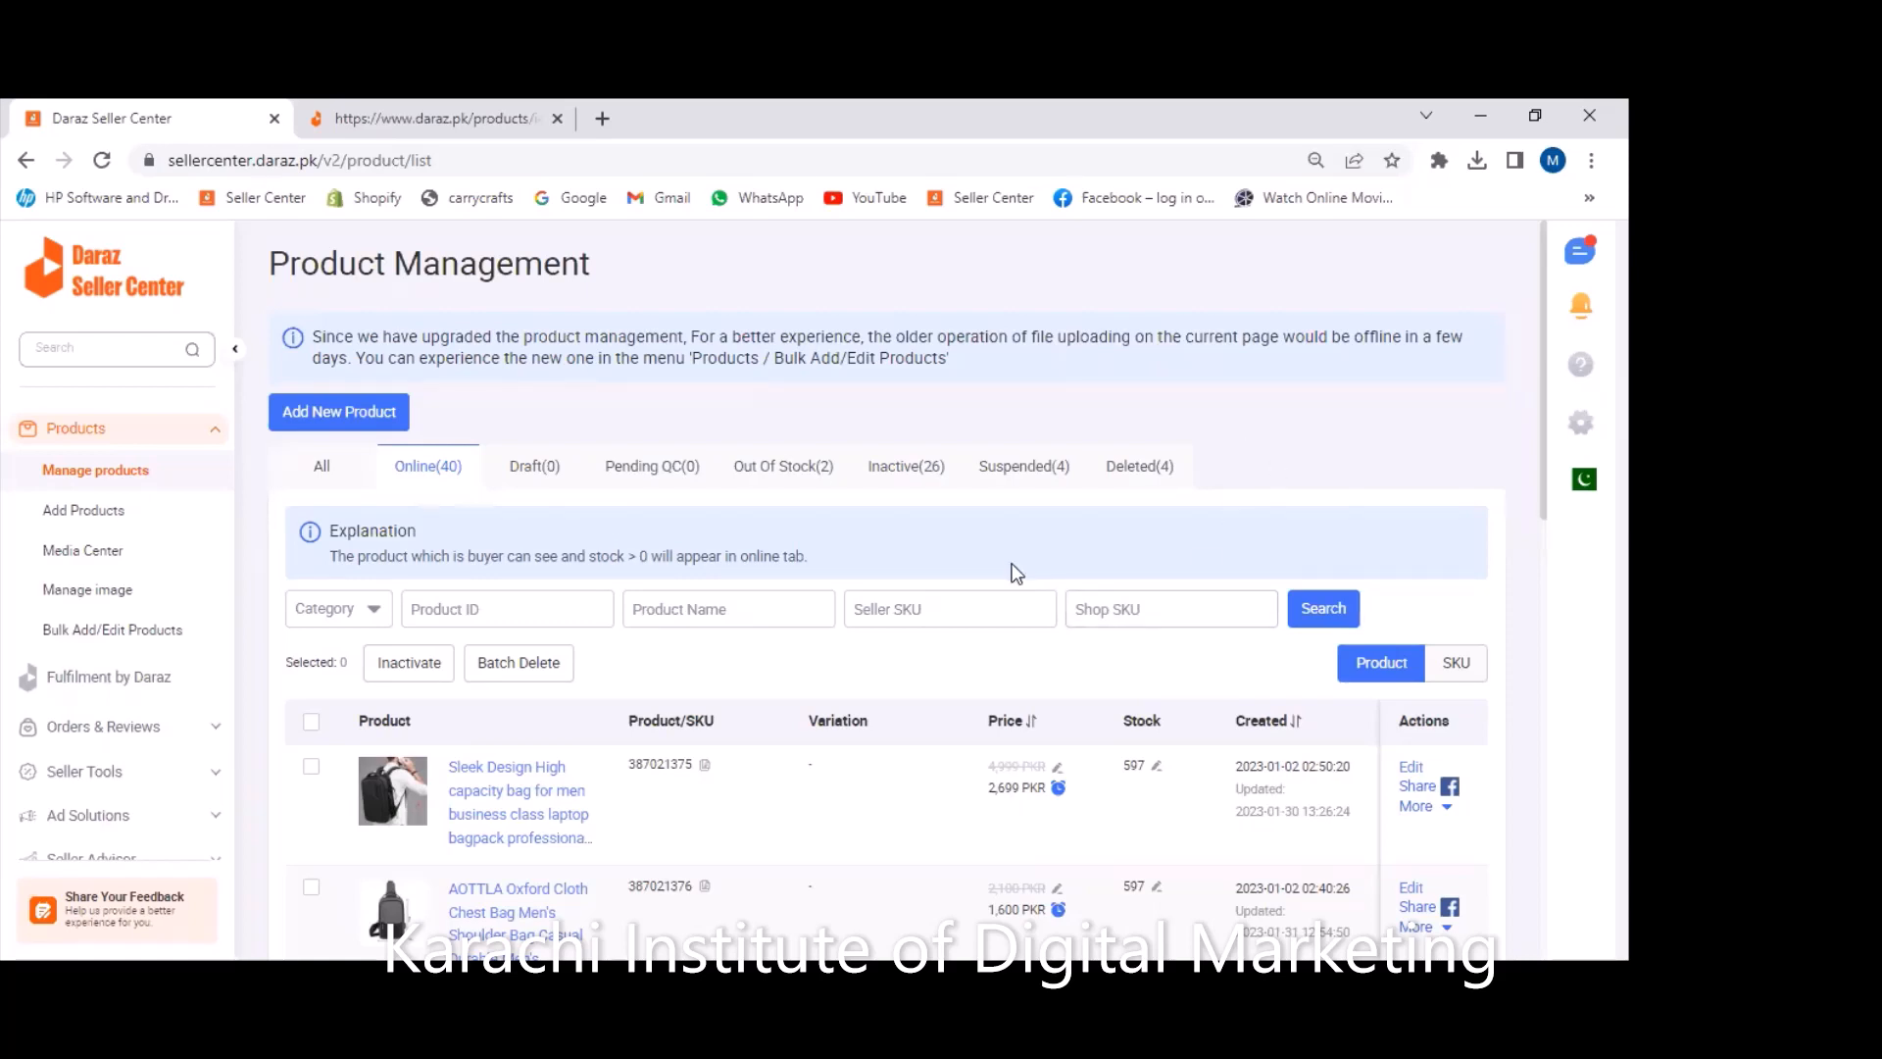
Examine the extra actions and the per-variant stock editor of the first online product, and close the editor without changes
scroll(614, 545, "down", 2)
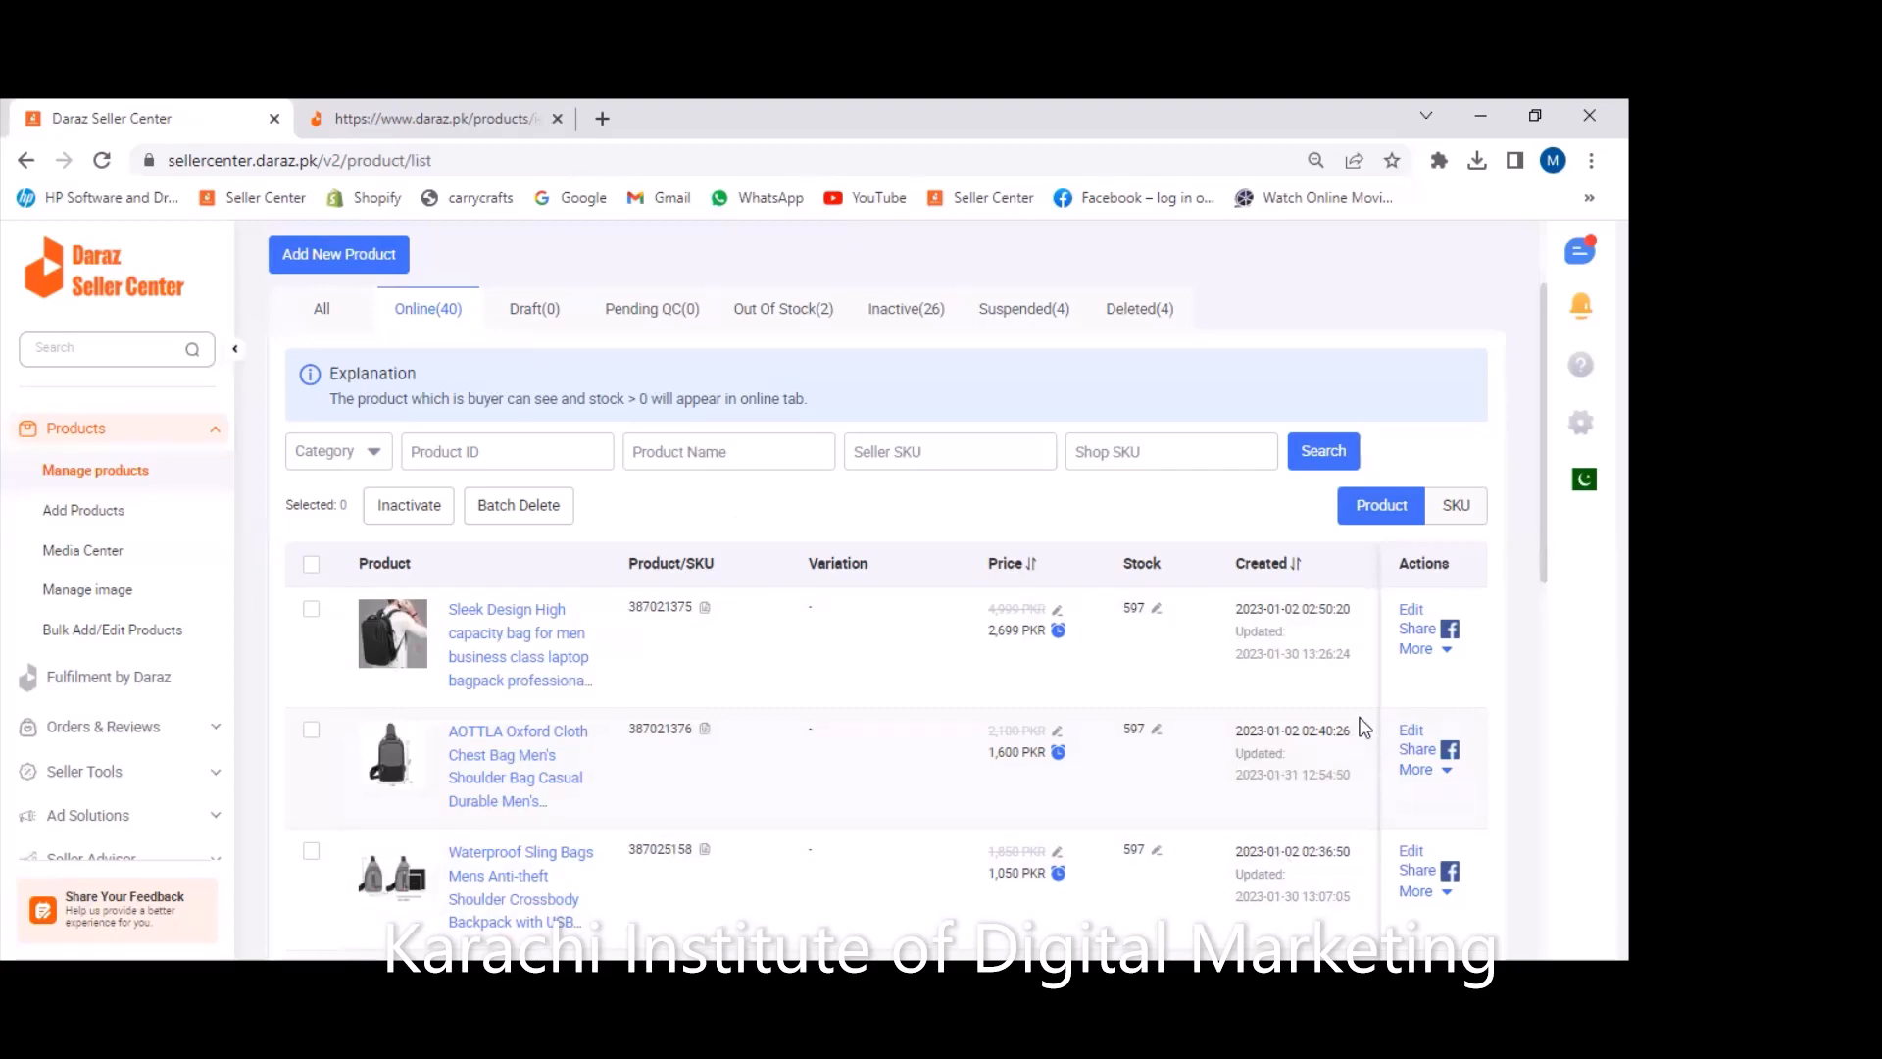
left_click(1448, 655)
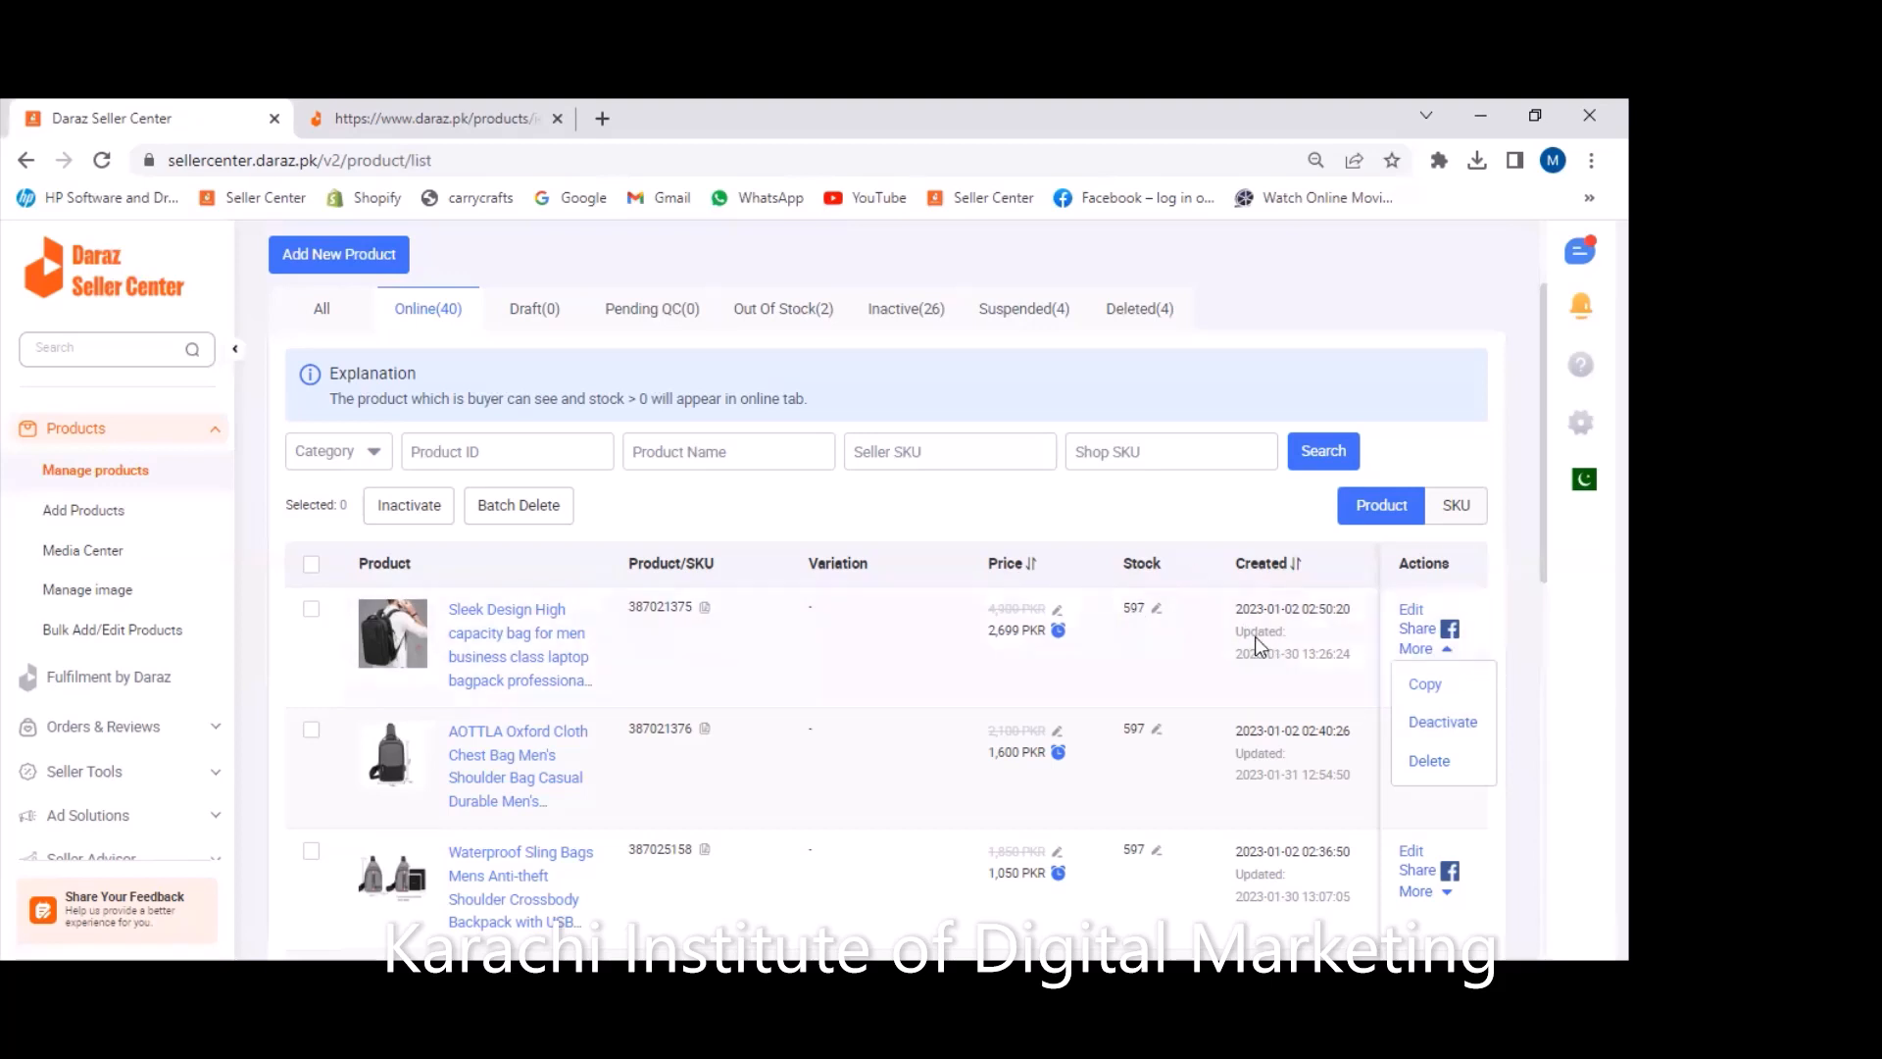
left_click(1155, 615)
left_click(1155, 614)
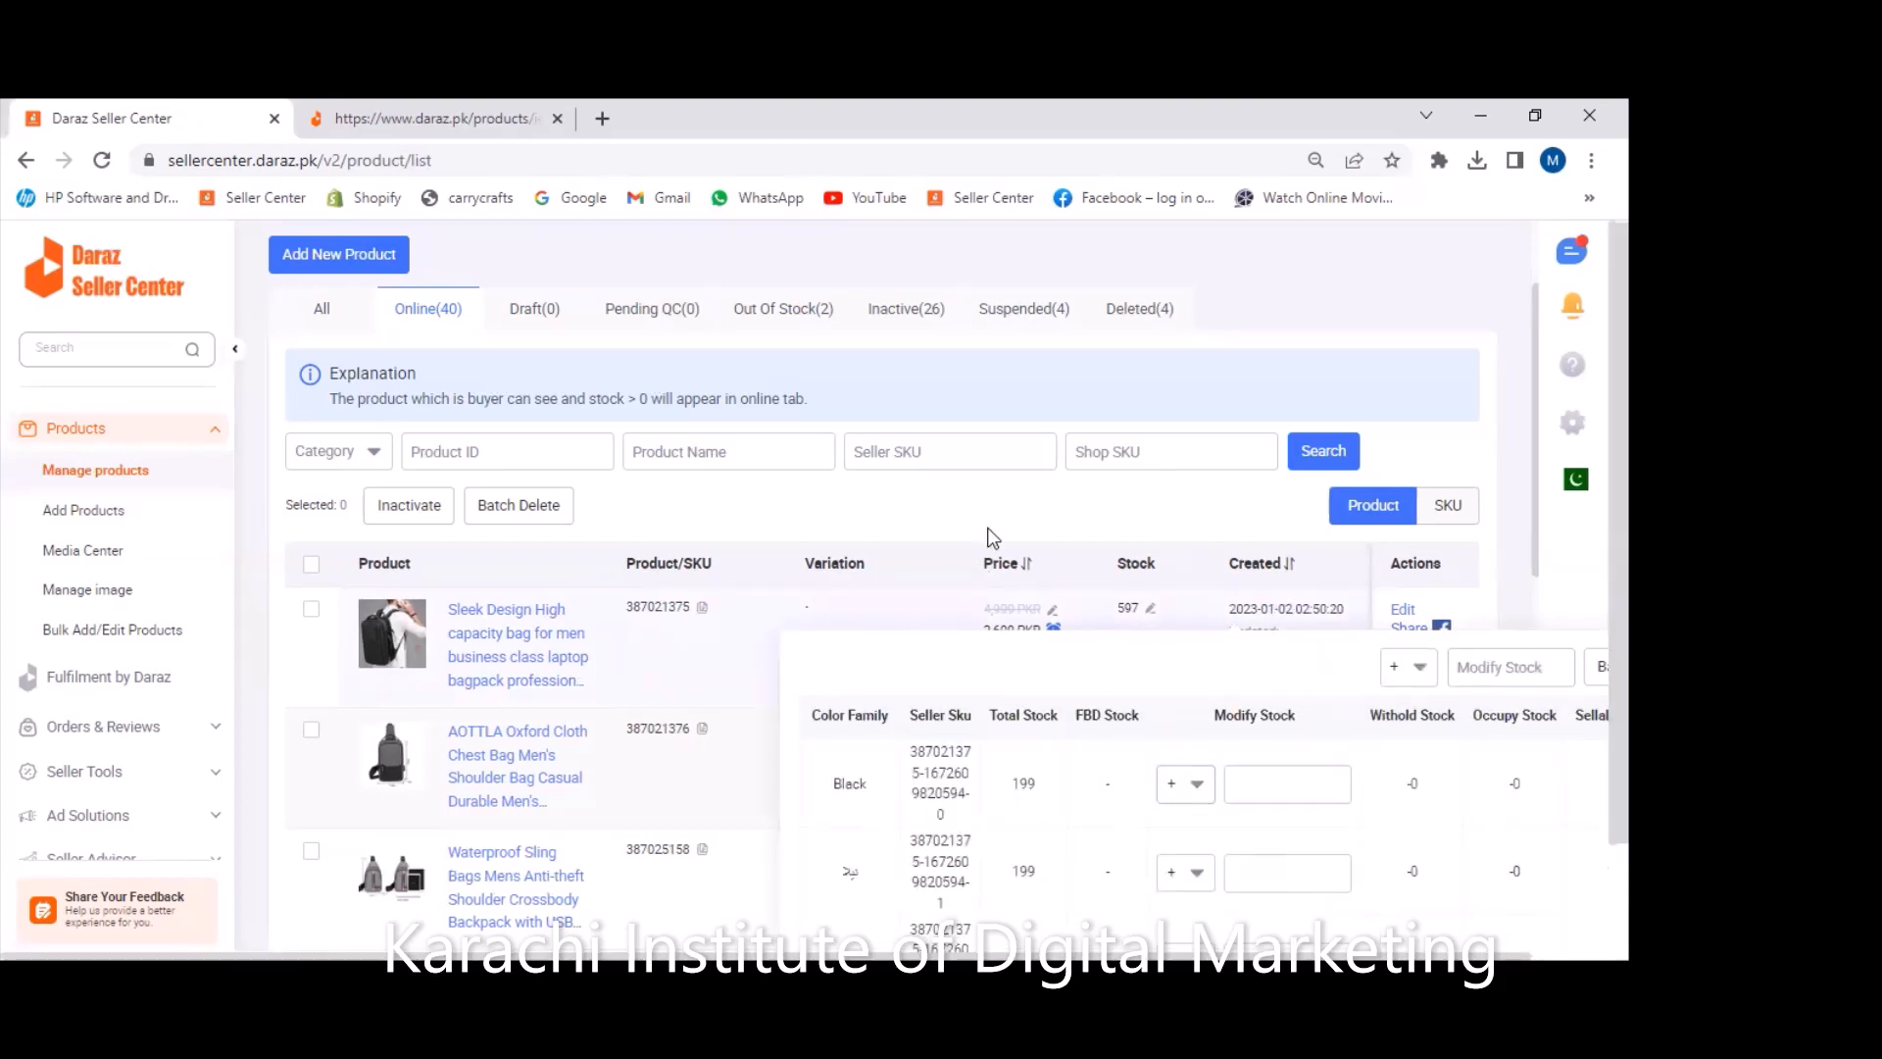
left_click(1494, 542)
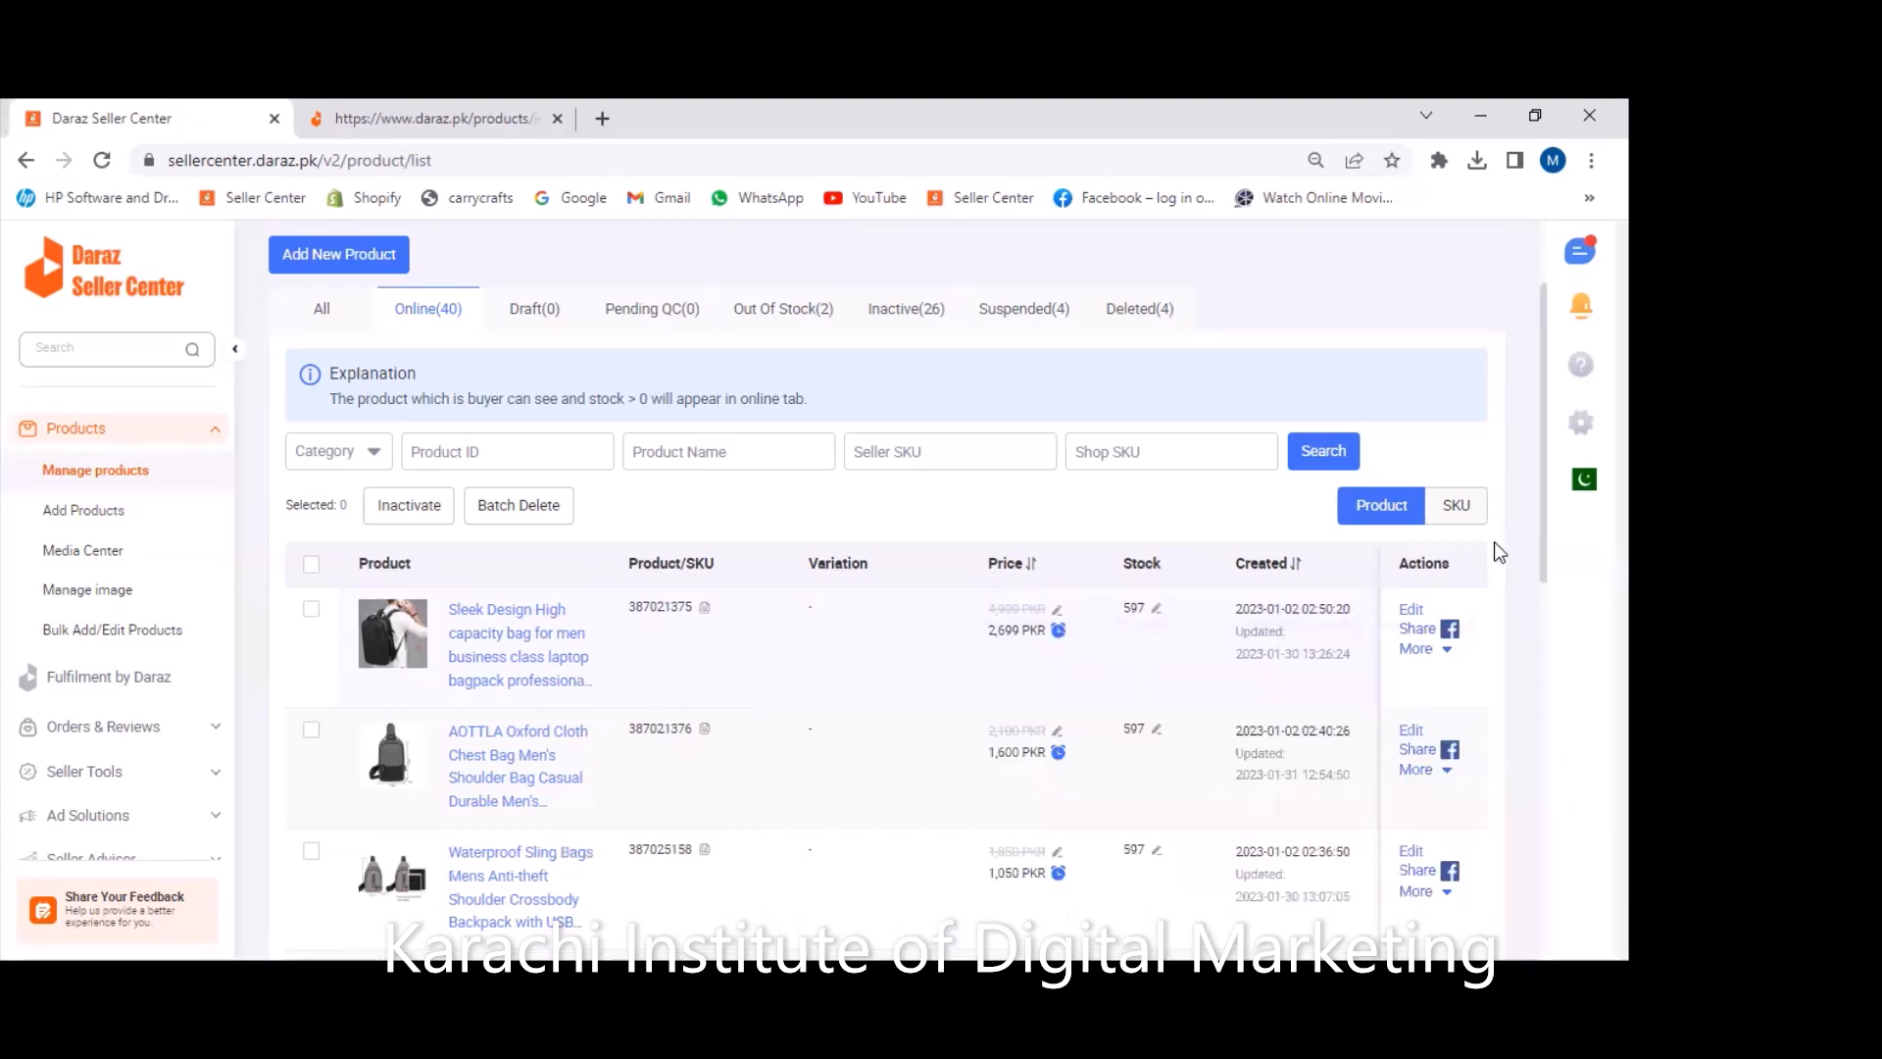